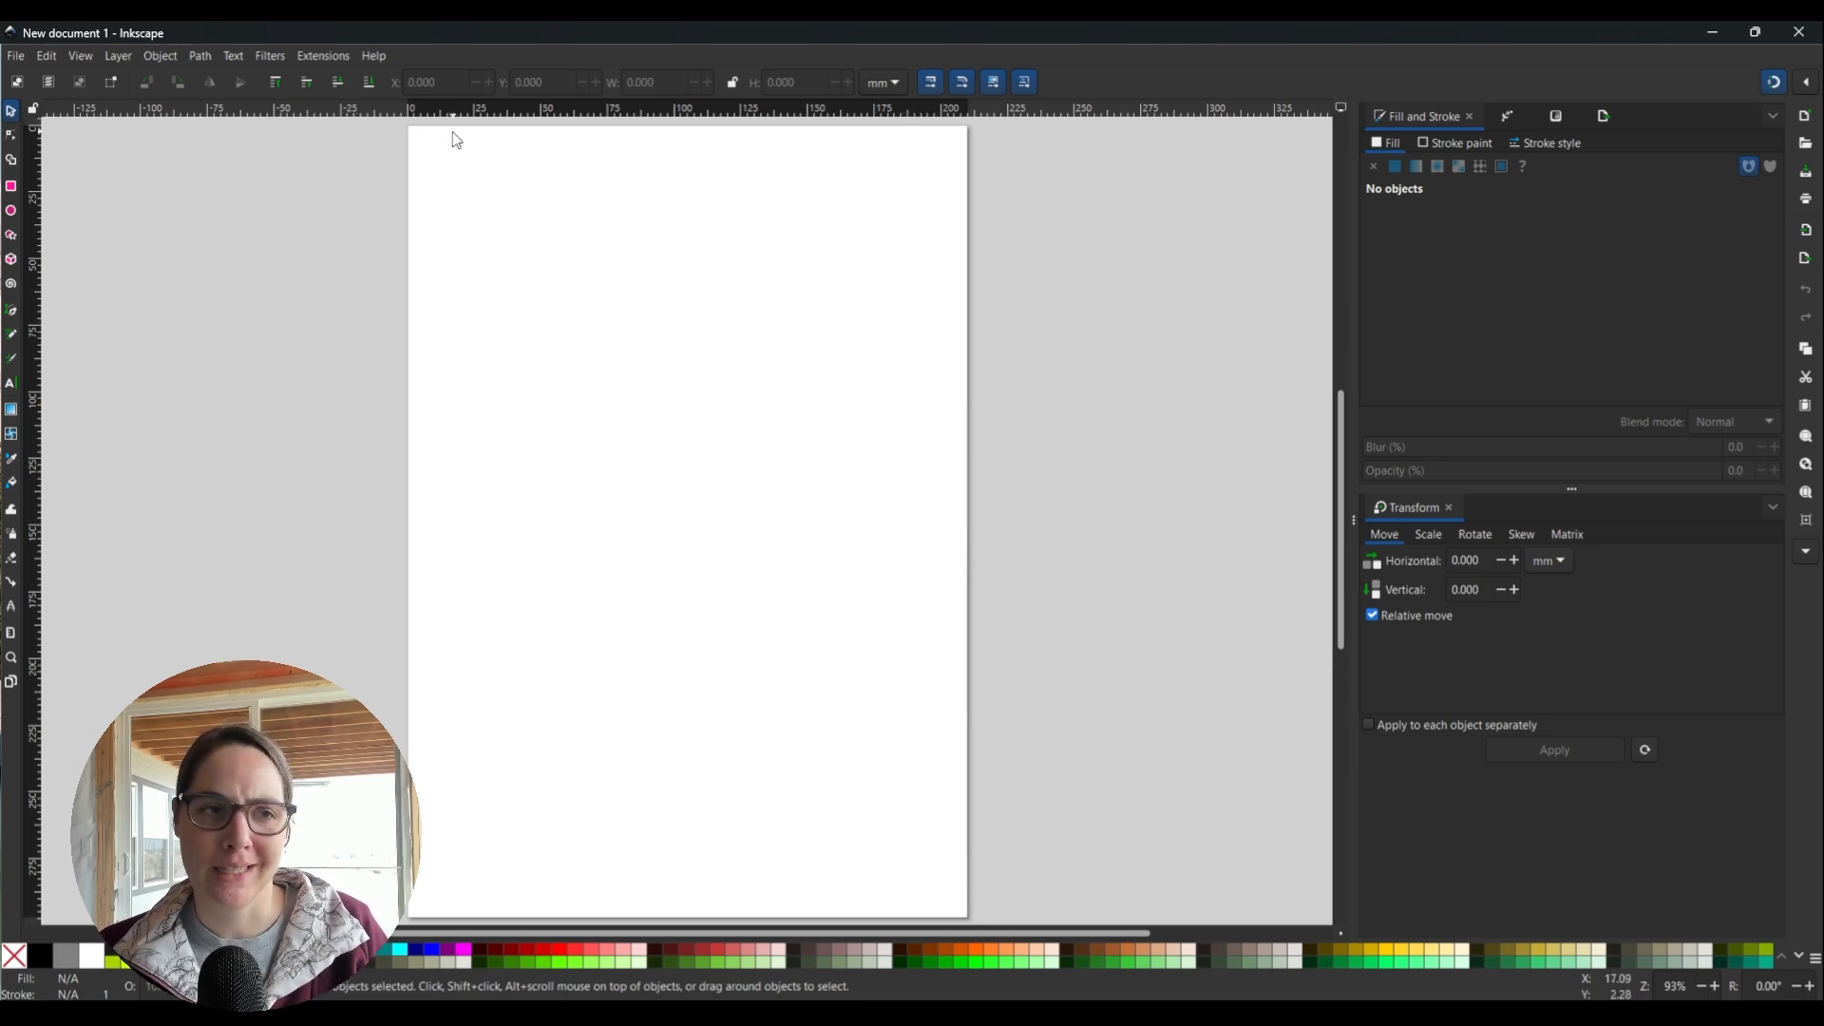
Look through the Extensions menu and close it without choosing anything.
click(325, 55)
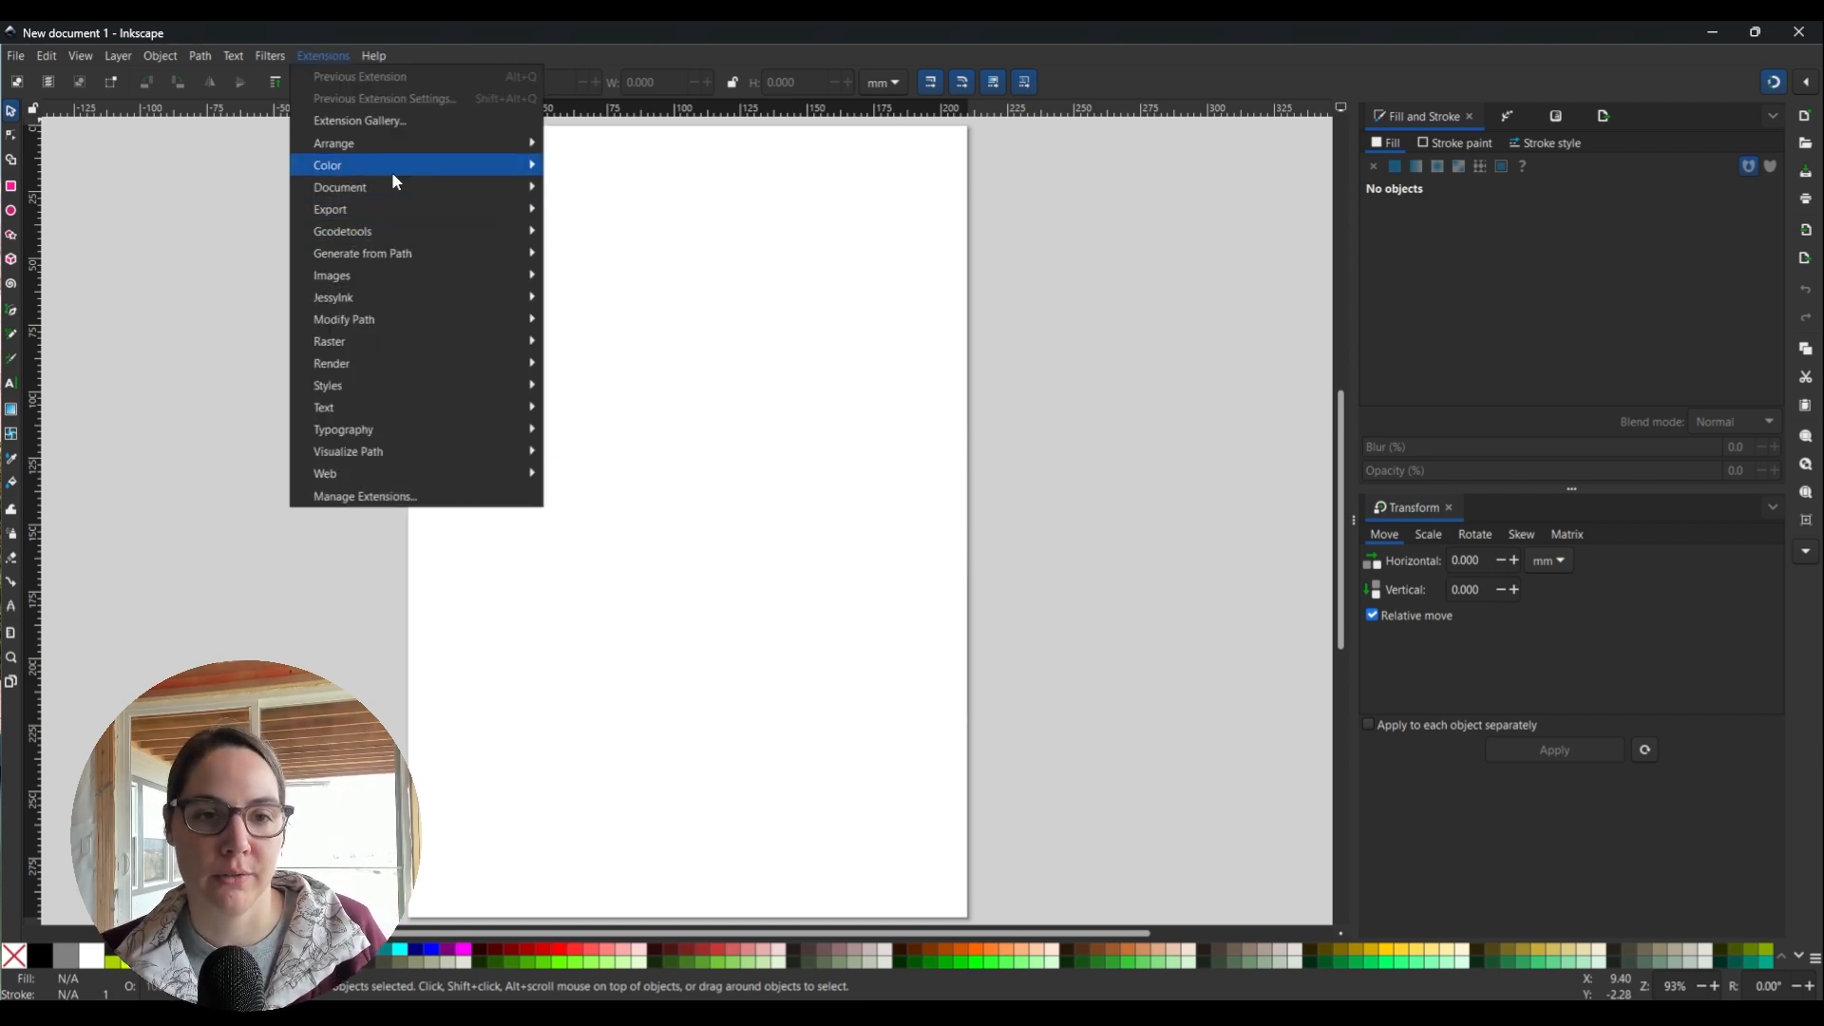
mouse_move(419, 392)
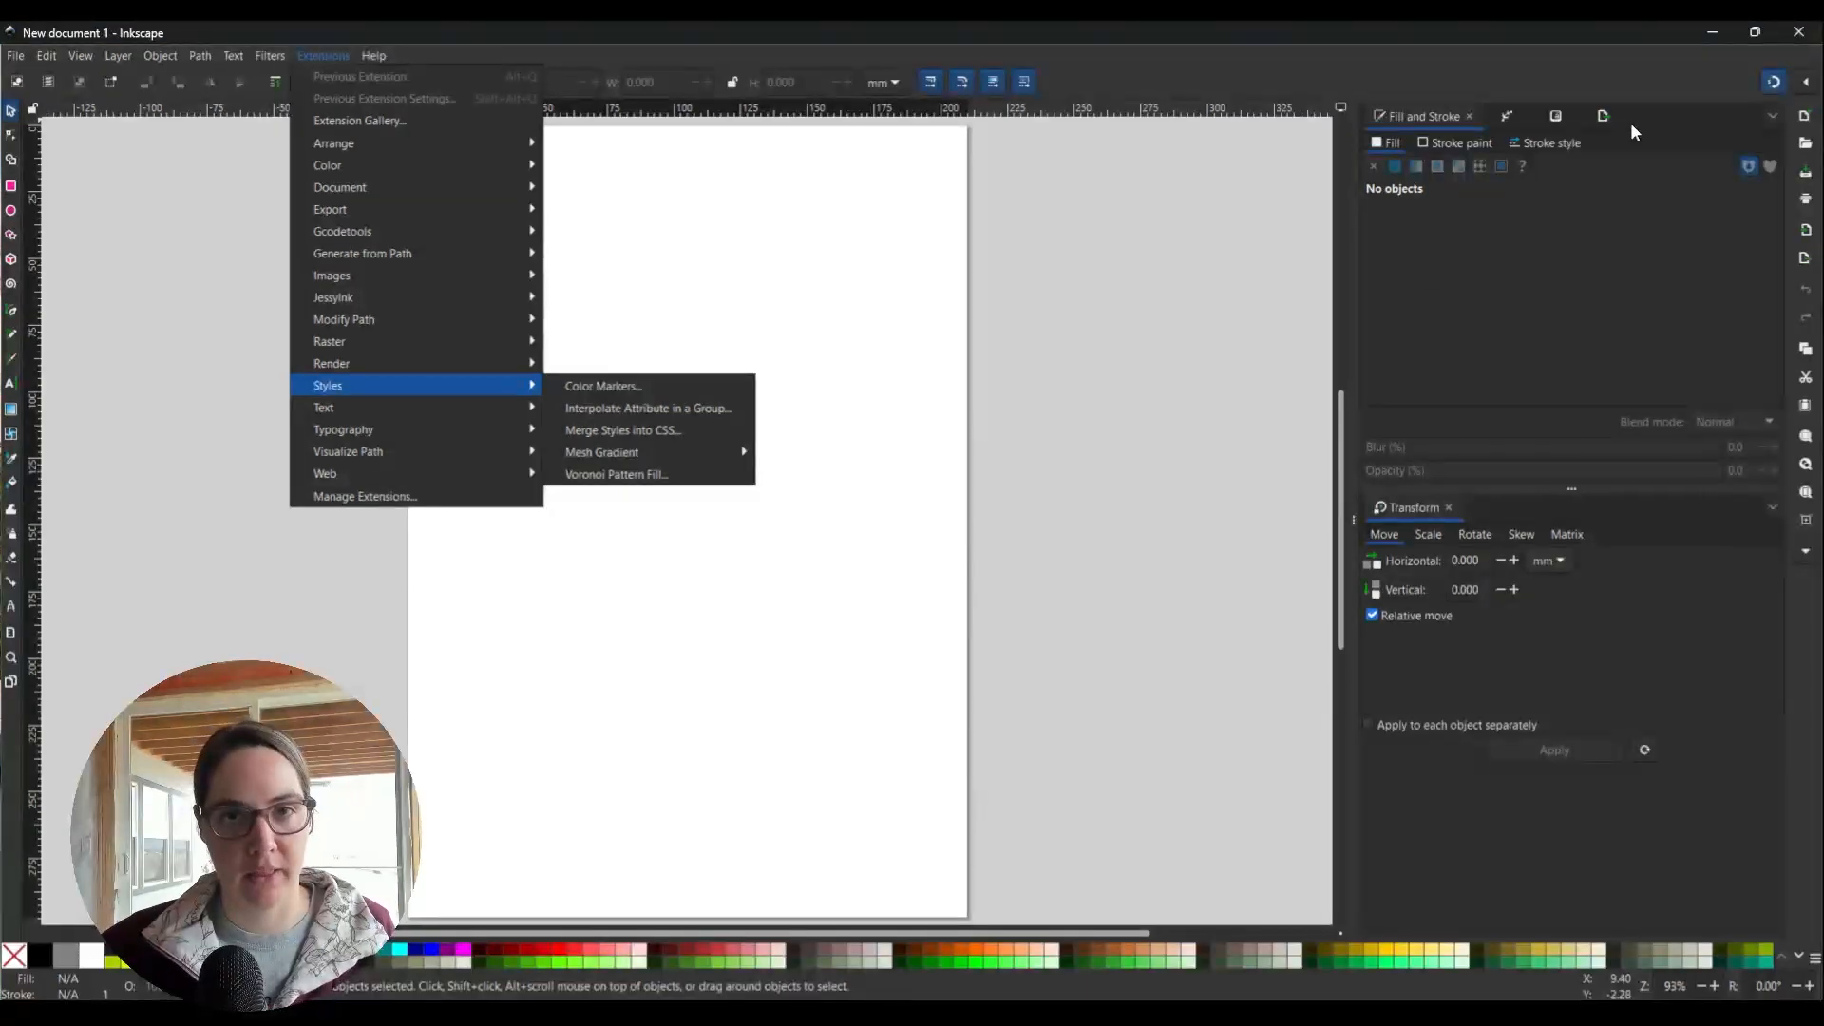
click(1273, 44)
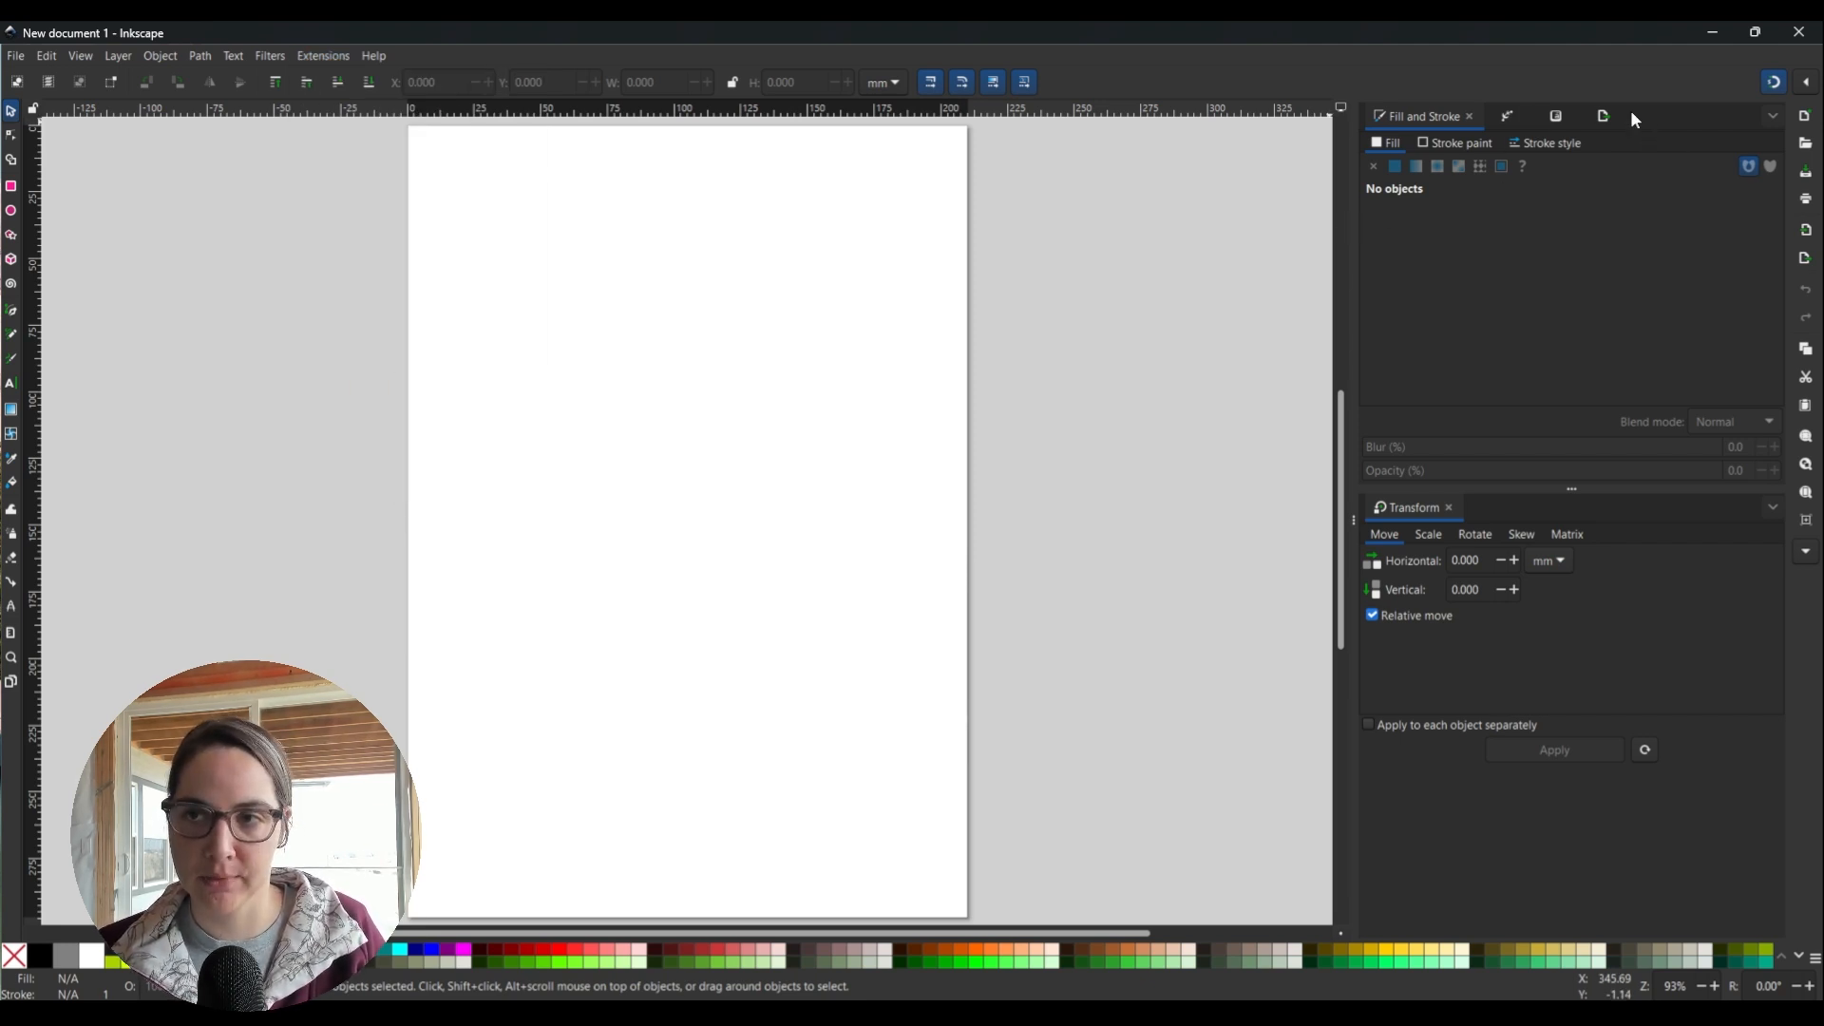
Close the Unicode Characters and Path Effects tabs, returning to the Fill and Stroke panel.
drag(1579, 116, 1429, 501)
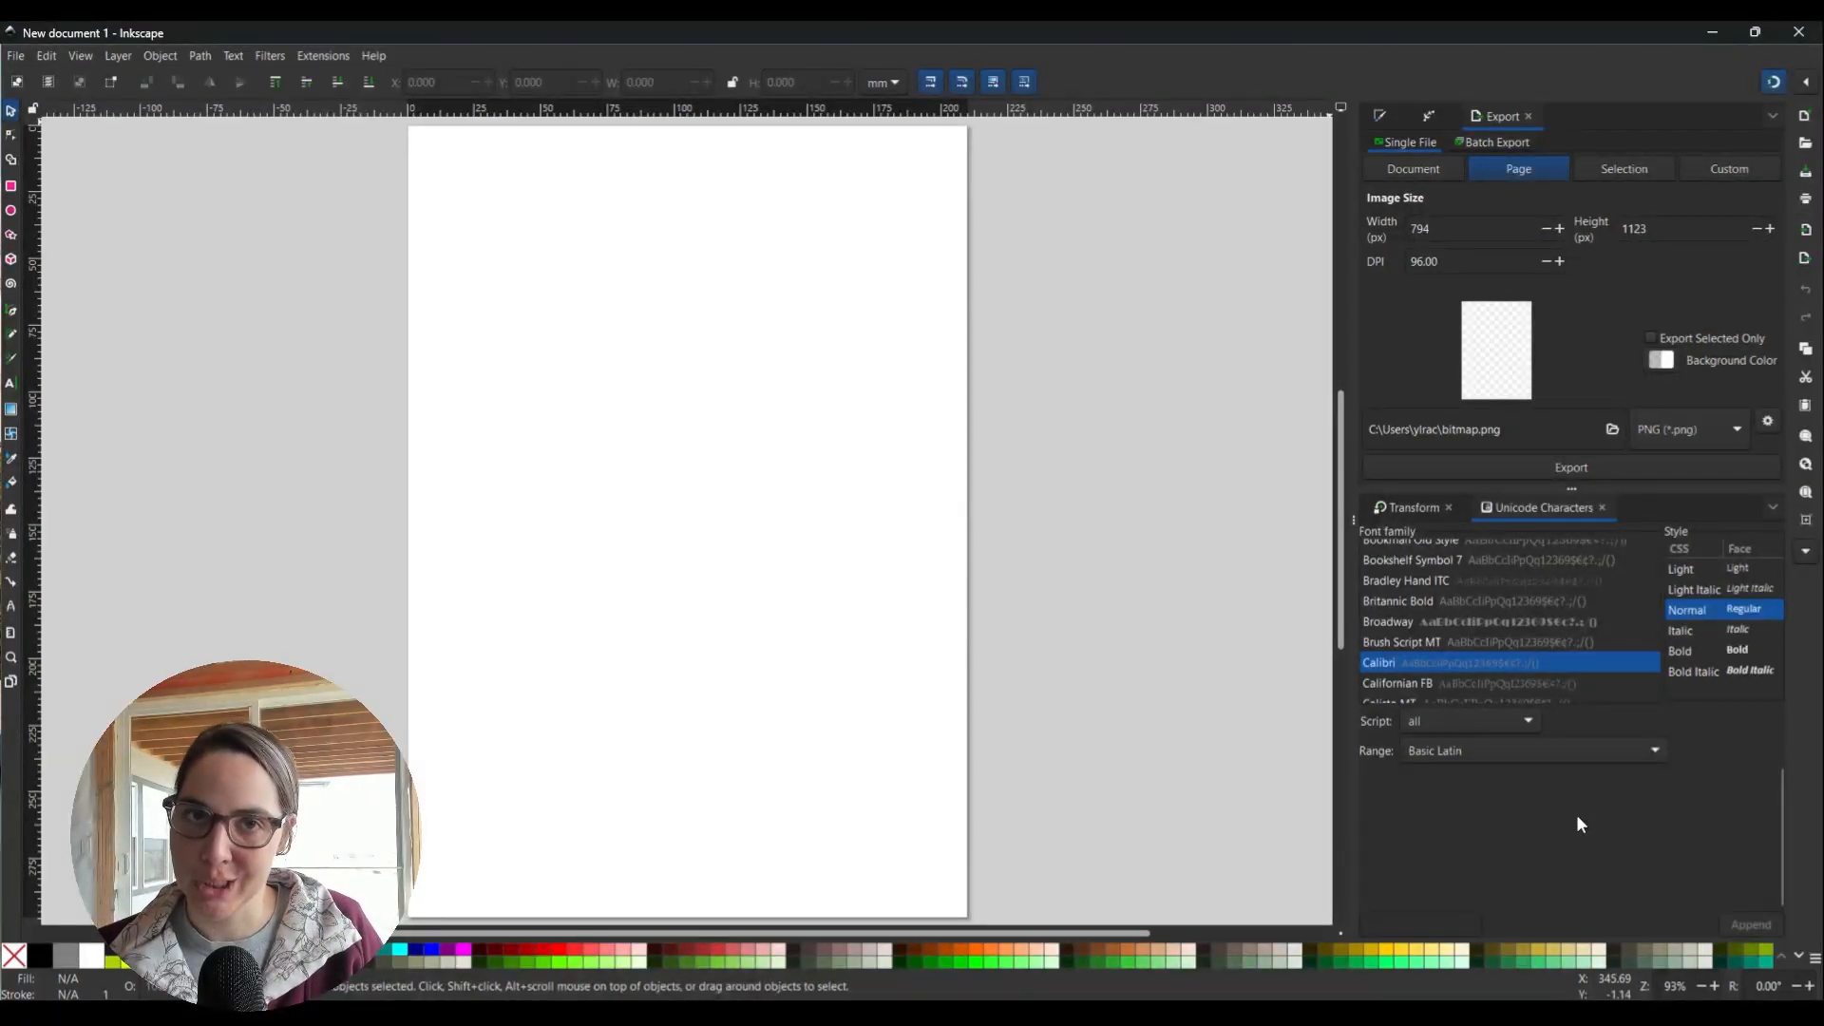
click(1602, 507)
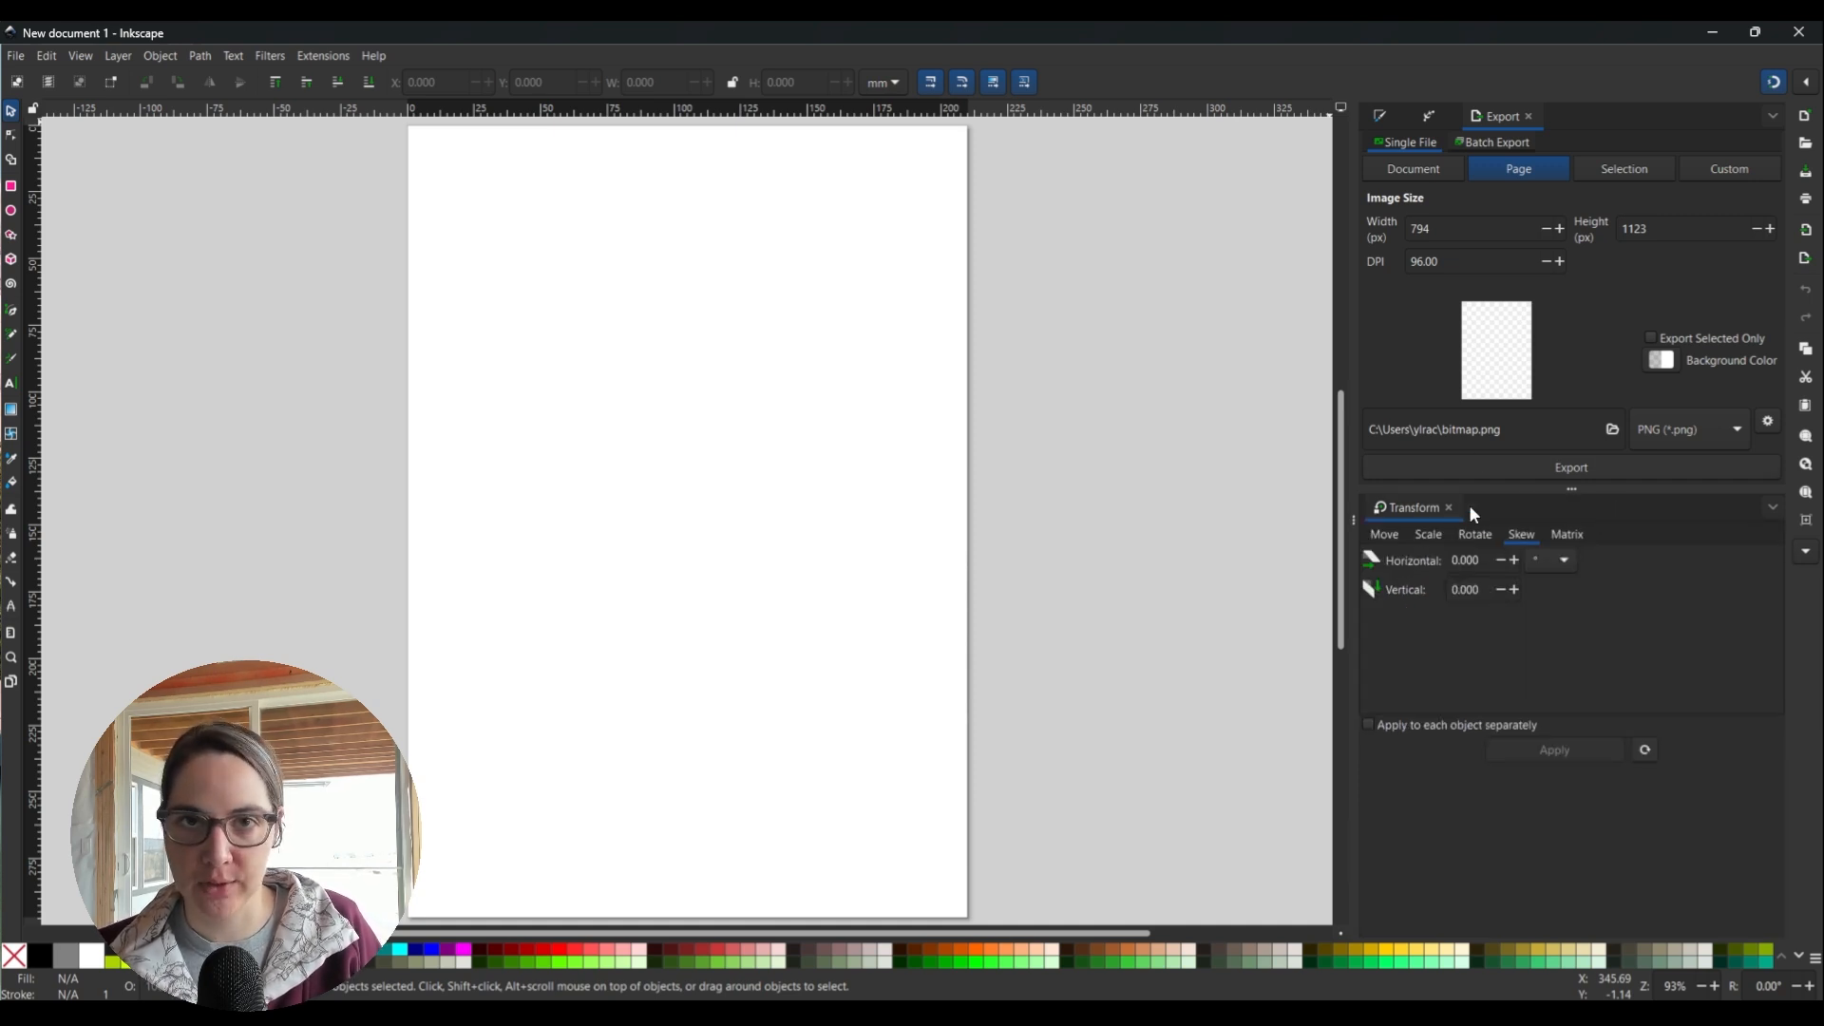
click(1430, 117)
click(1505, 118)
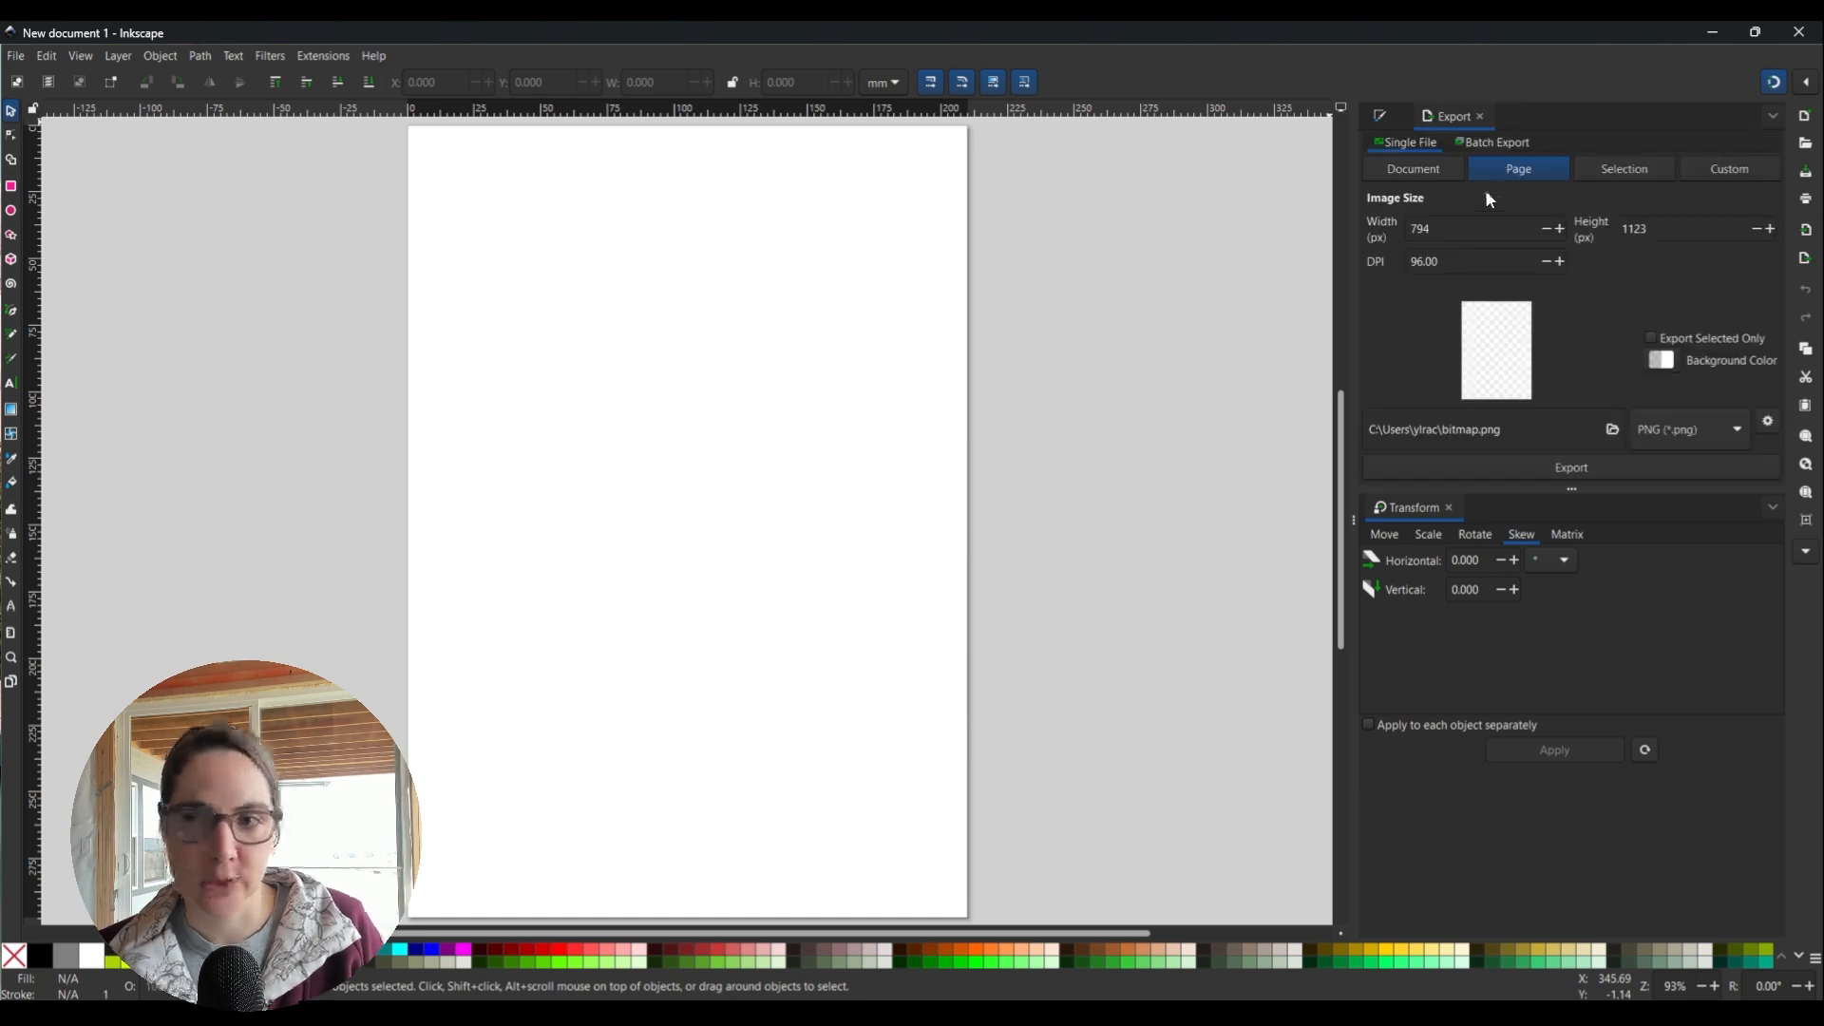
click(1380, 116)
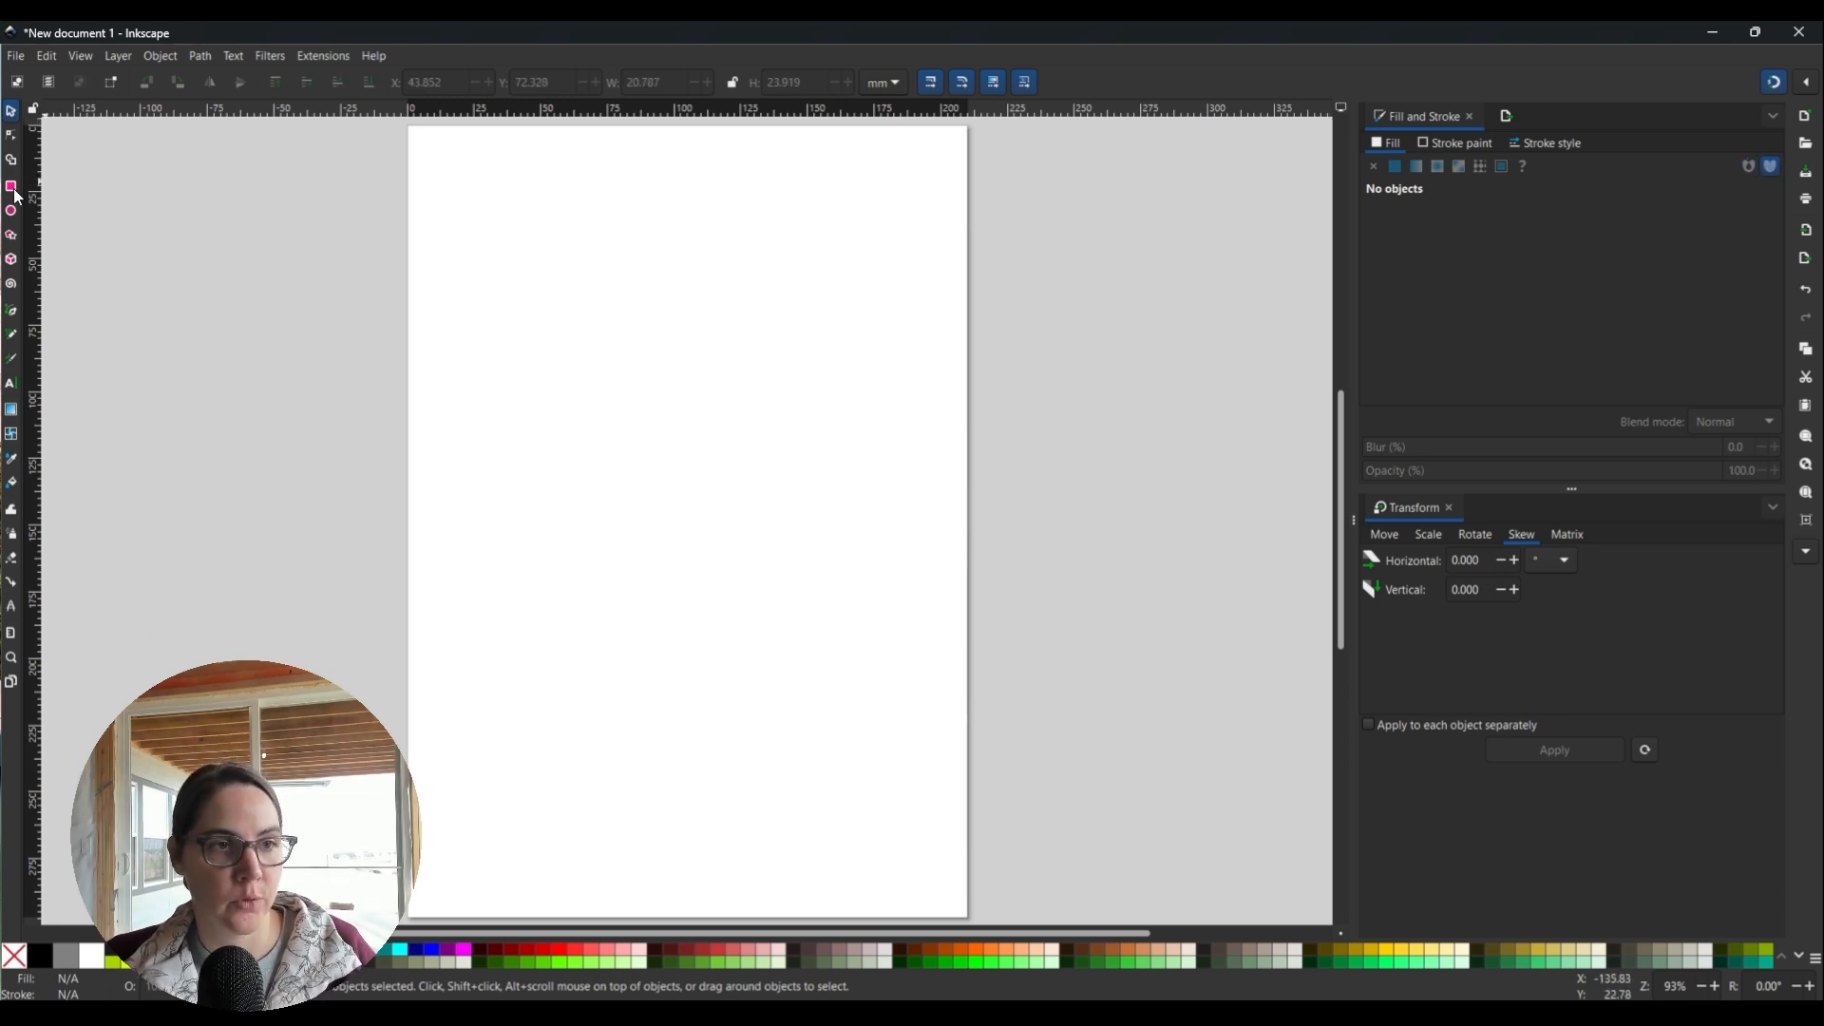
Draw a black 57.805 mm square near the page's top-left with the Rectangle tool.
click(13, 189)
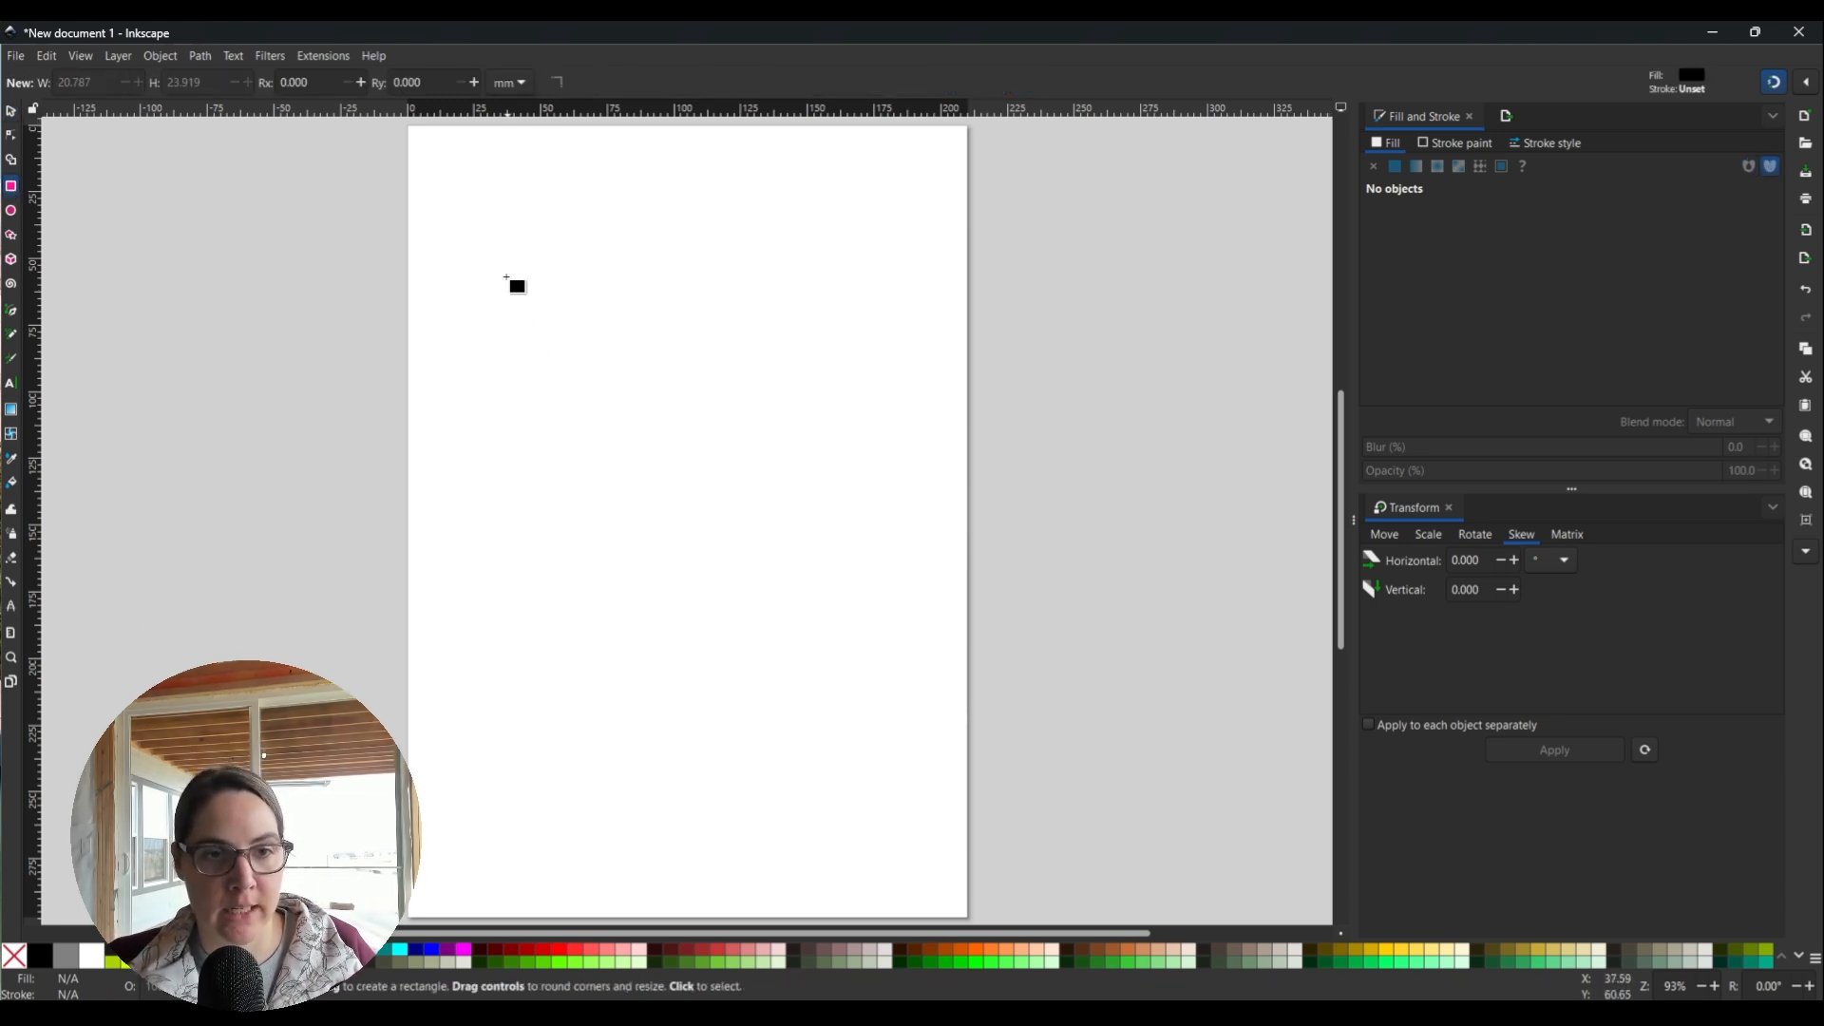
mouse_move(477, 244)
mouse_down()
mouse_move(665, 463)
mouse_move(502, 313)
mouse_move(600, 314)
mouse_move(595, 454)
mouse_move(527, 277)
mouse_move(646, 436)
mouse_move(606, 376)
mouse_move(665, 497)
mouse_move(660, 386)
mouse_move(819, 418)
mouse_move(705, 430)
mouse_move(633, 390)
mouse_up()
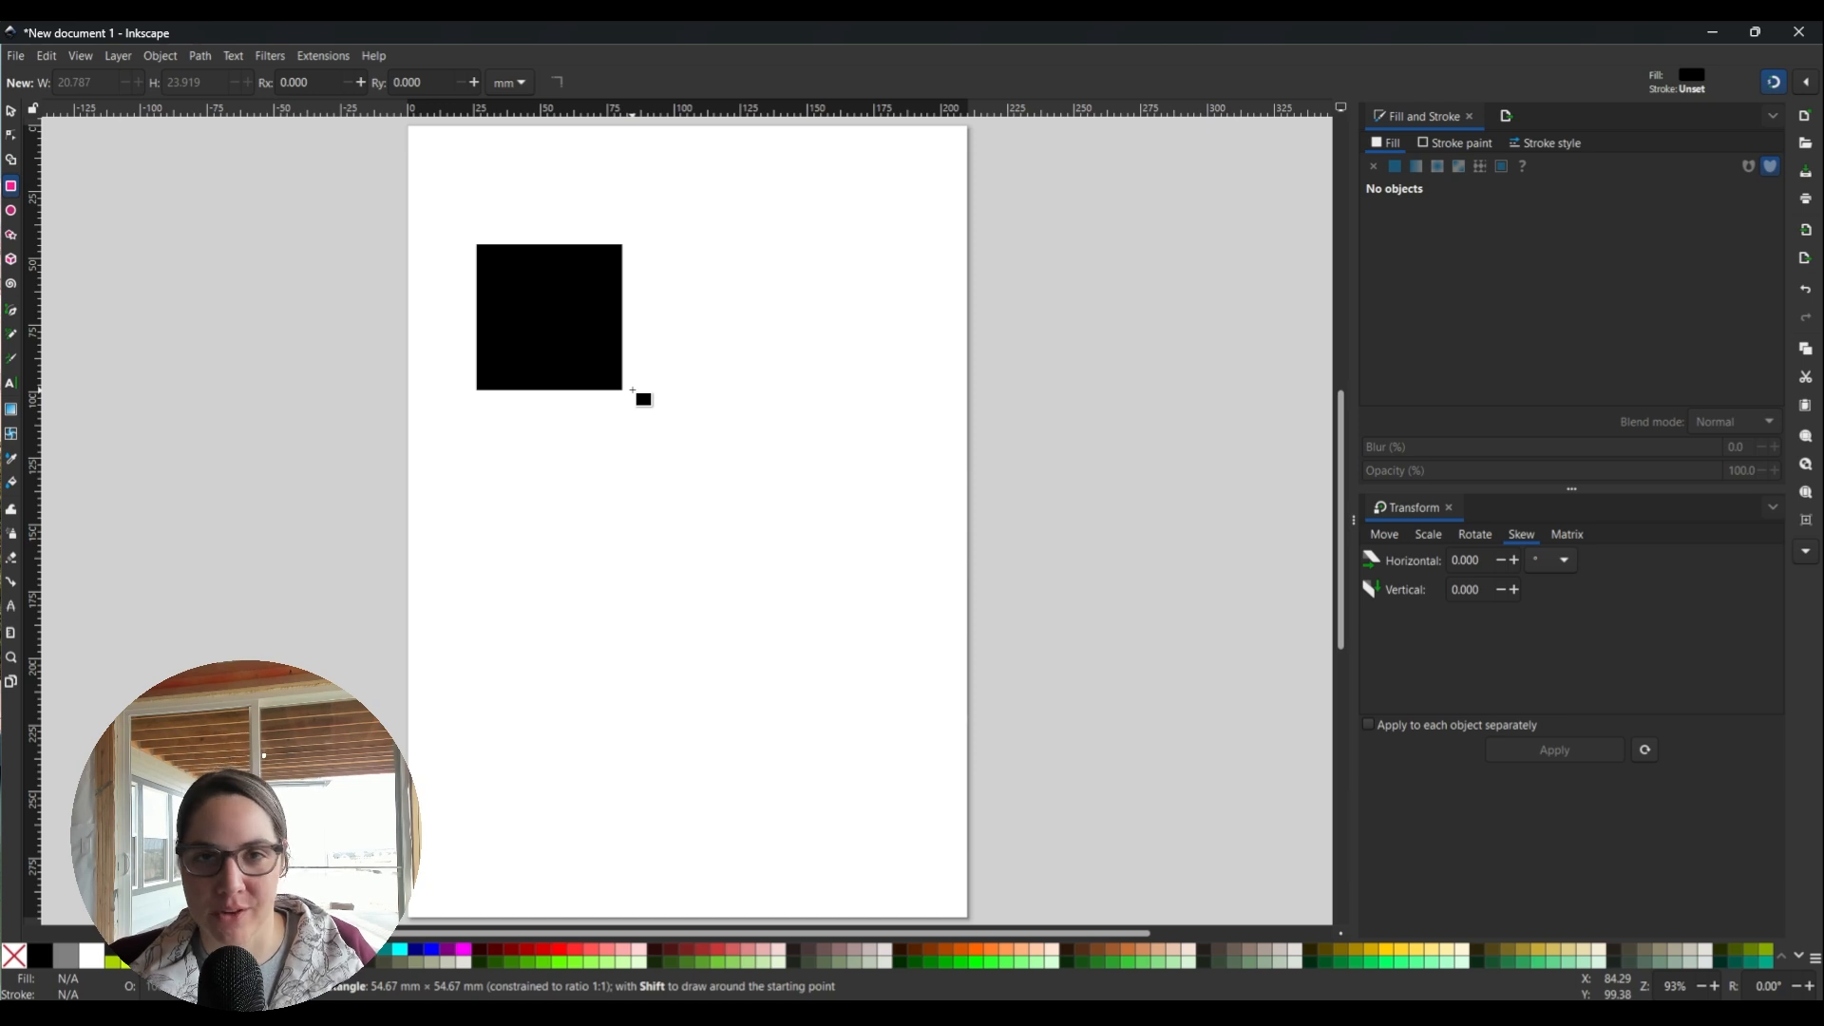
drag(633, 390, 632, 399)
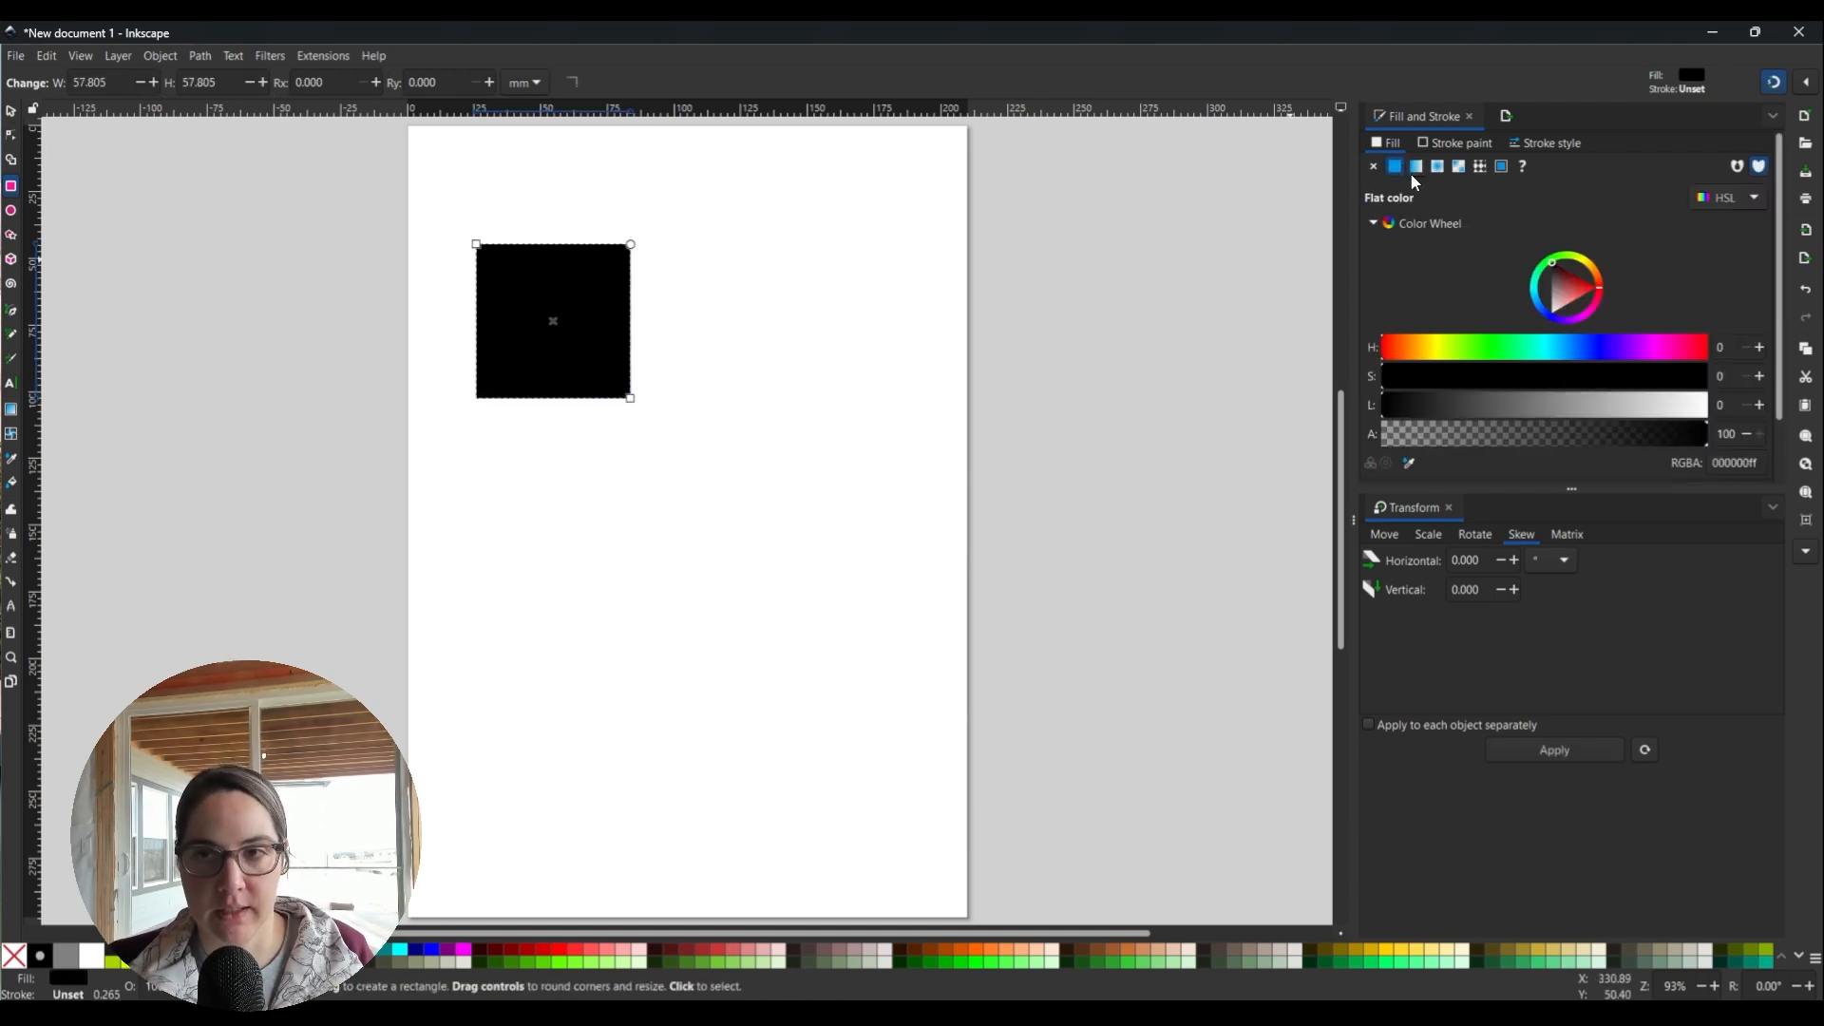
mouse_move(1554, 342)
mouse_down()
mouse_move(1469, 342)
mouse_move(1498, 348)
mouse_up()
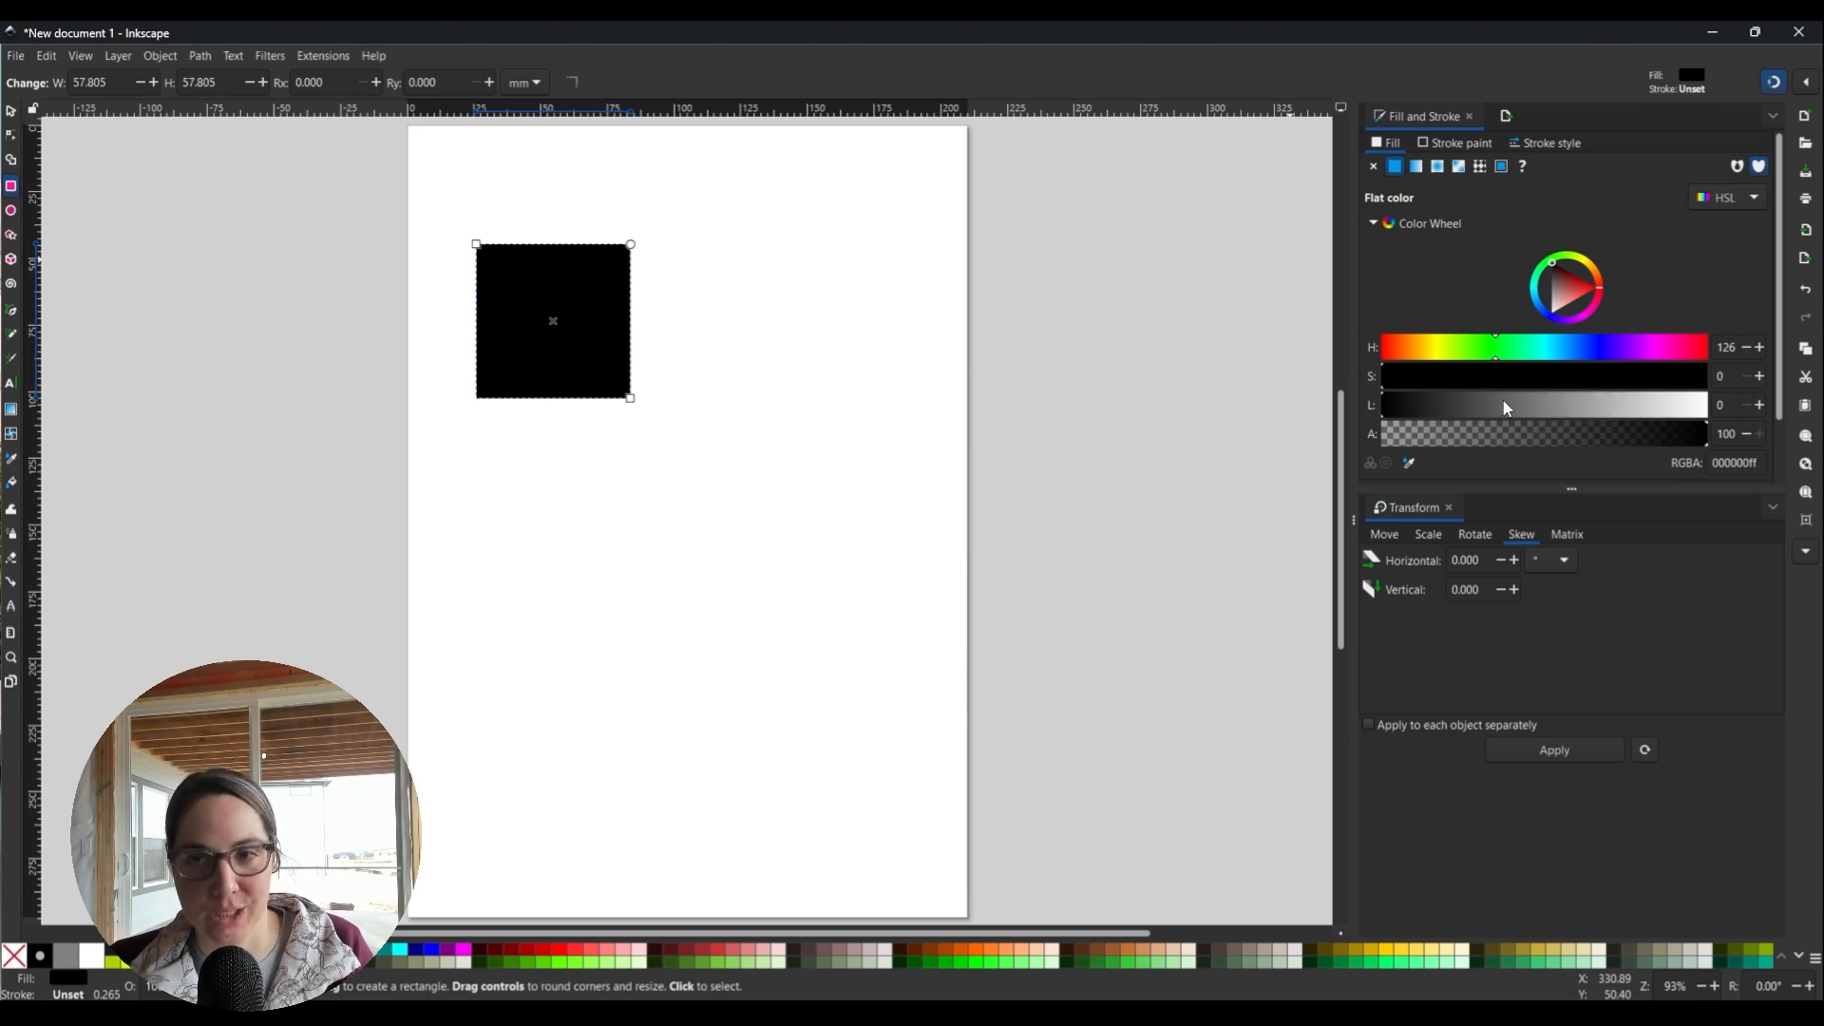
key(s)
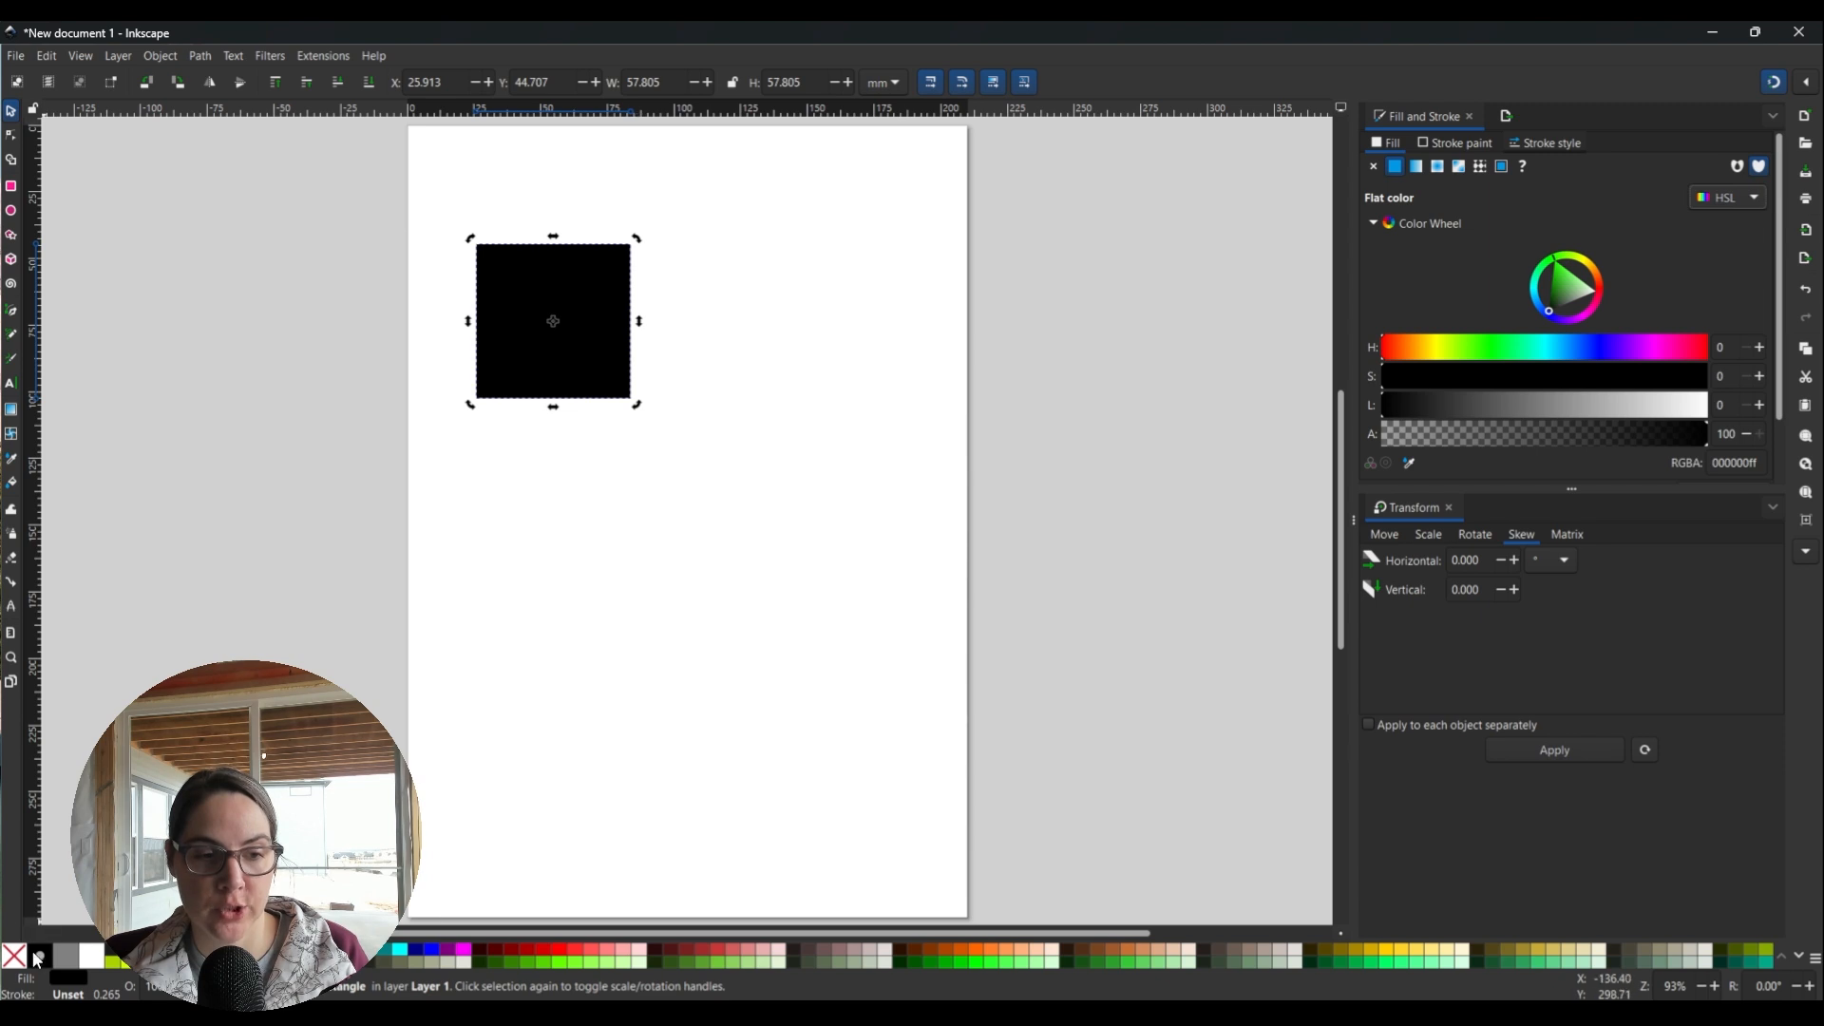
Fill the square with a darkened red and give it a flat black stroke.
click(573, 953)
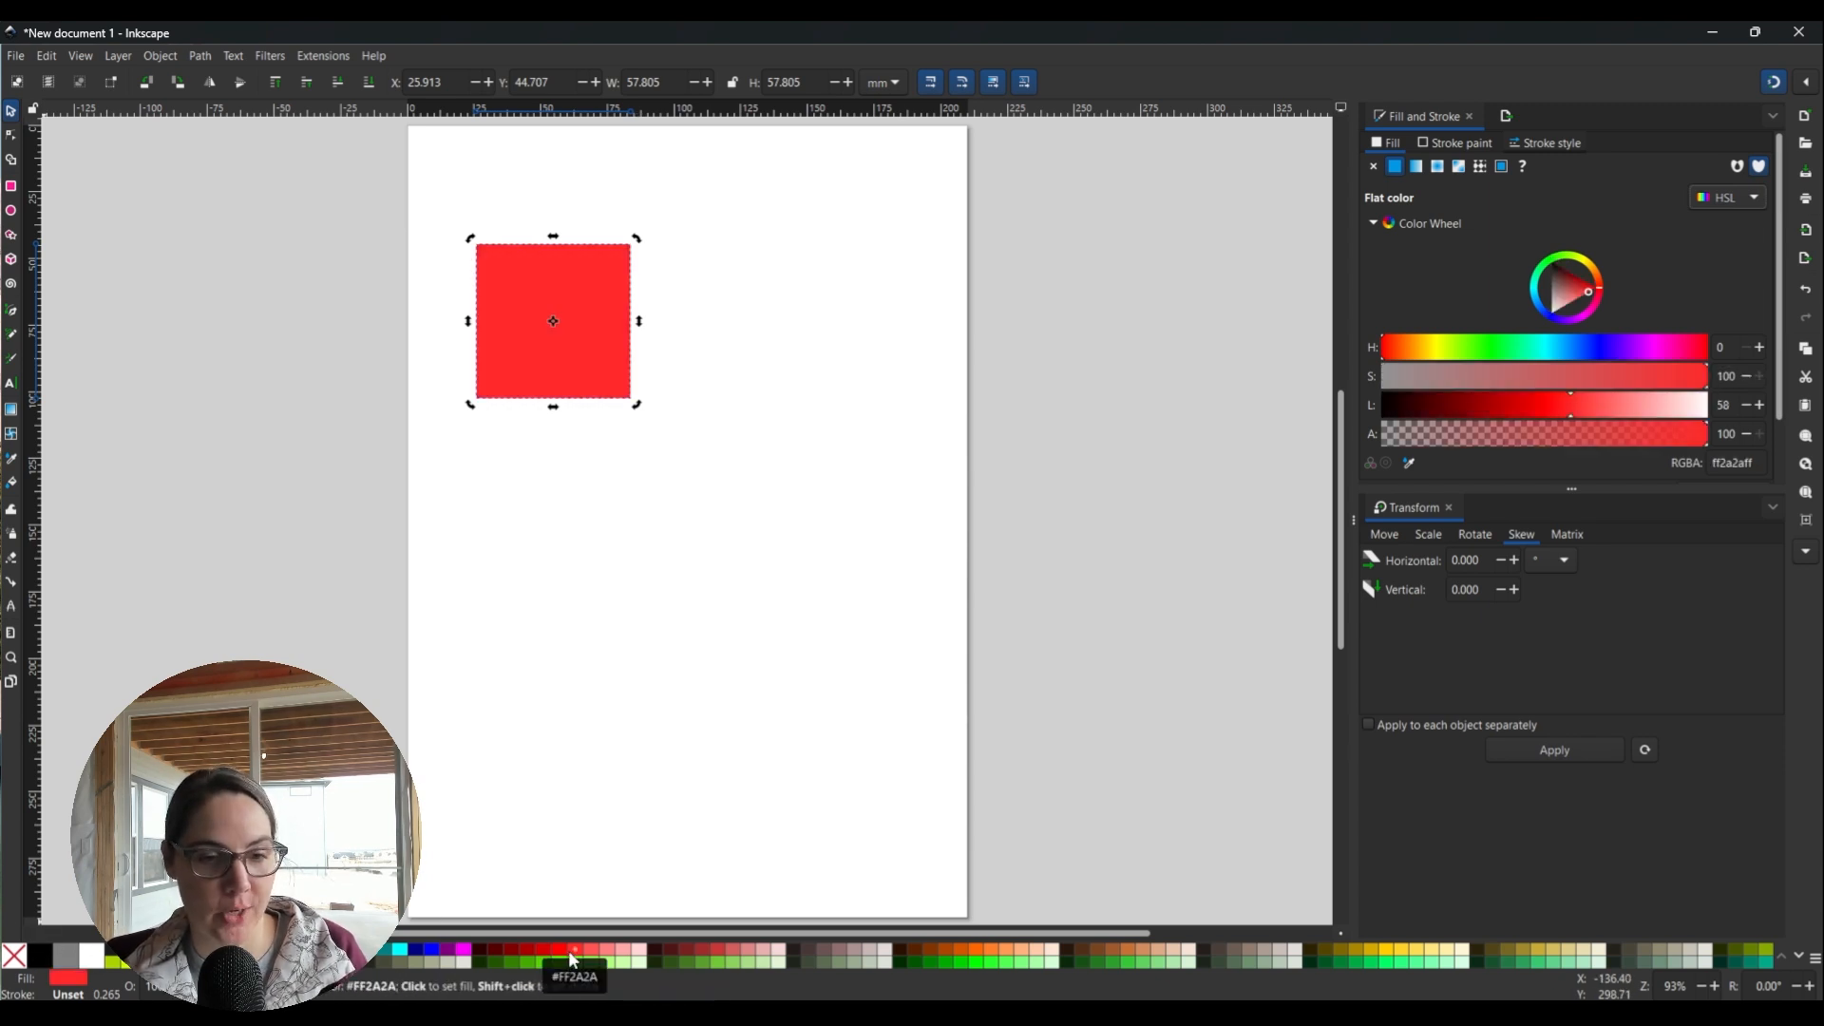
drag(1592, 302, 1578, 285)
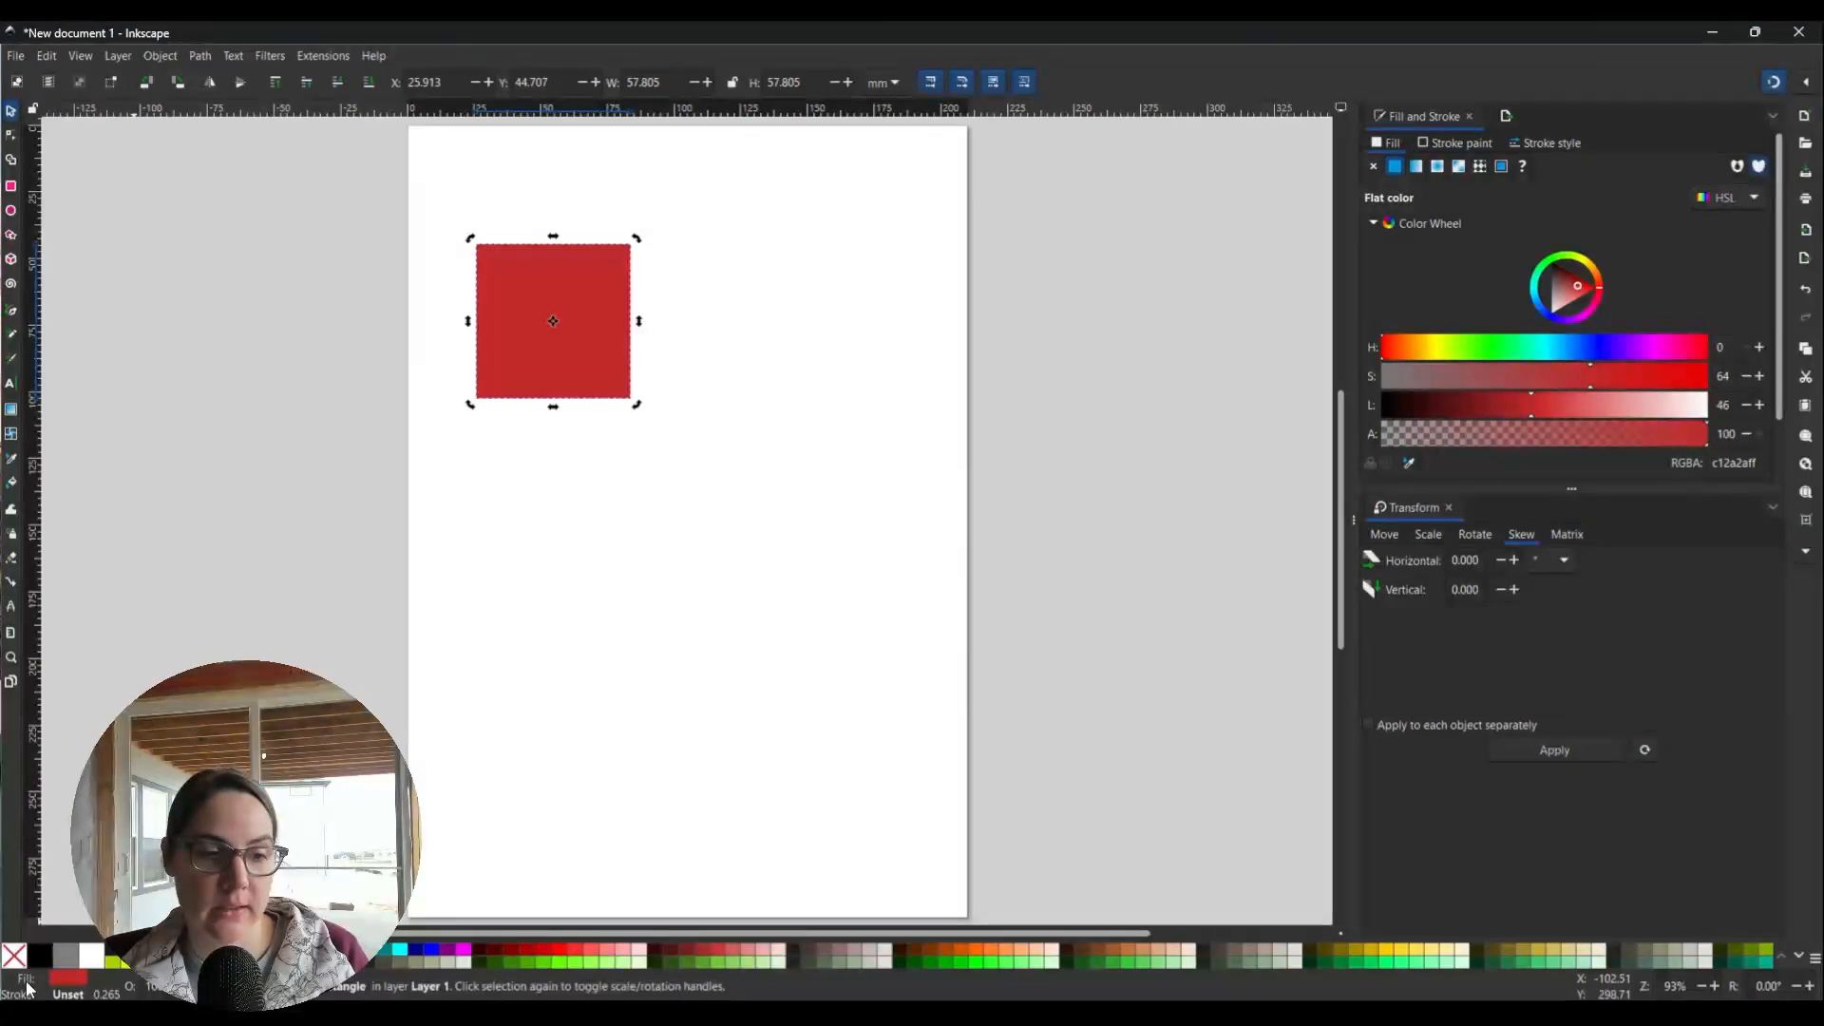
click(1461, 146)
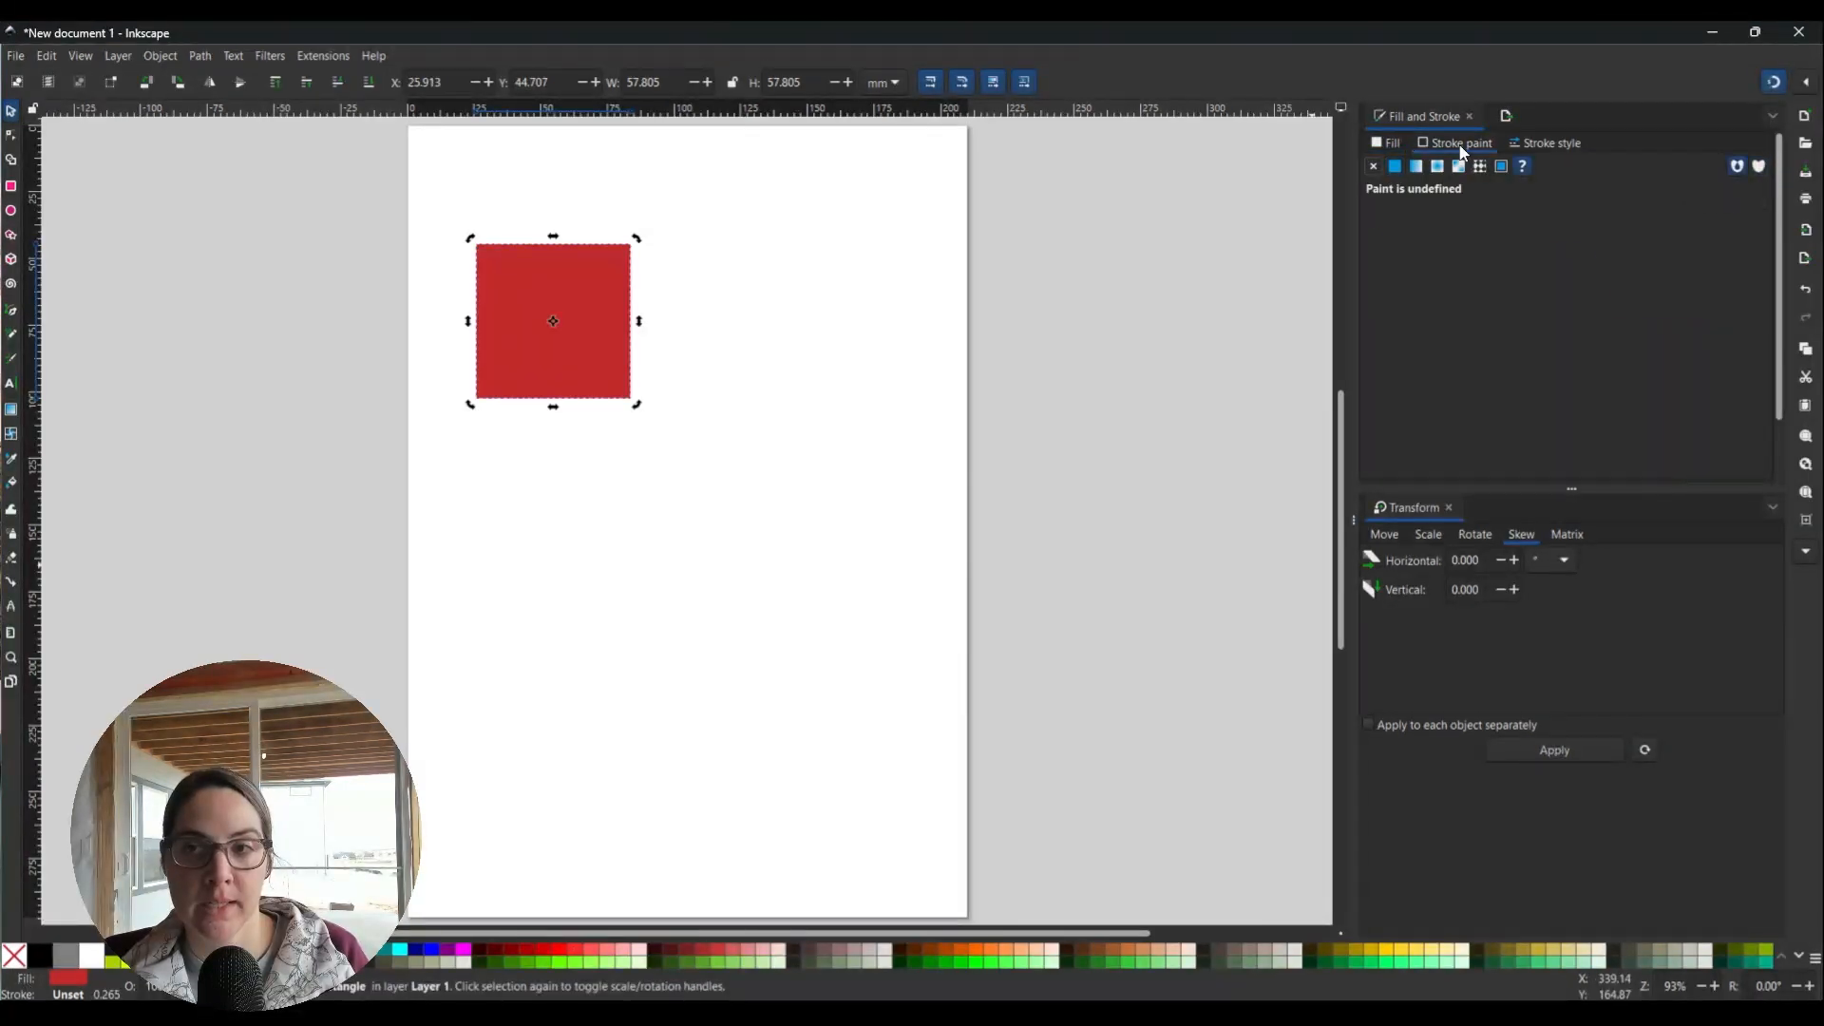
click(1394, 167)
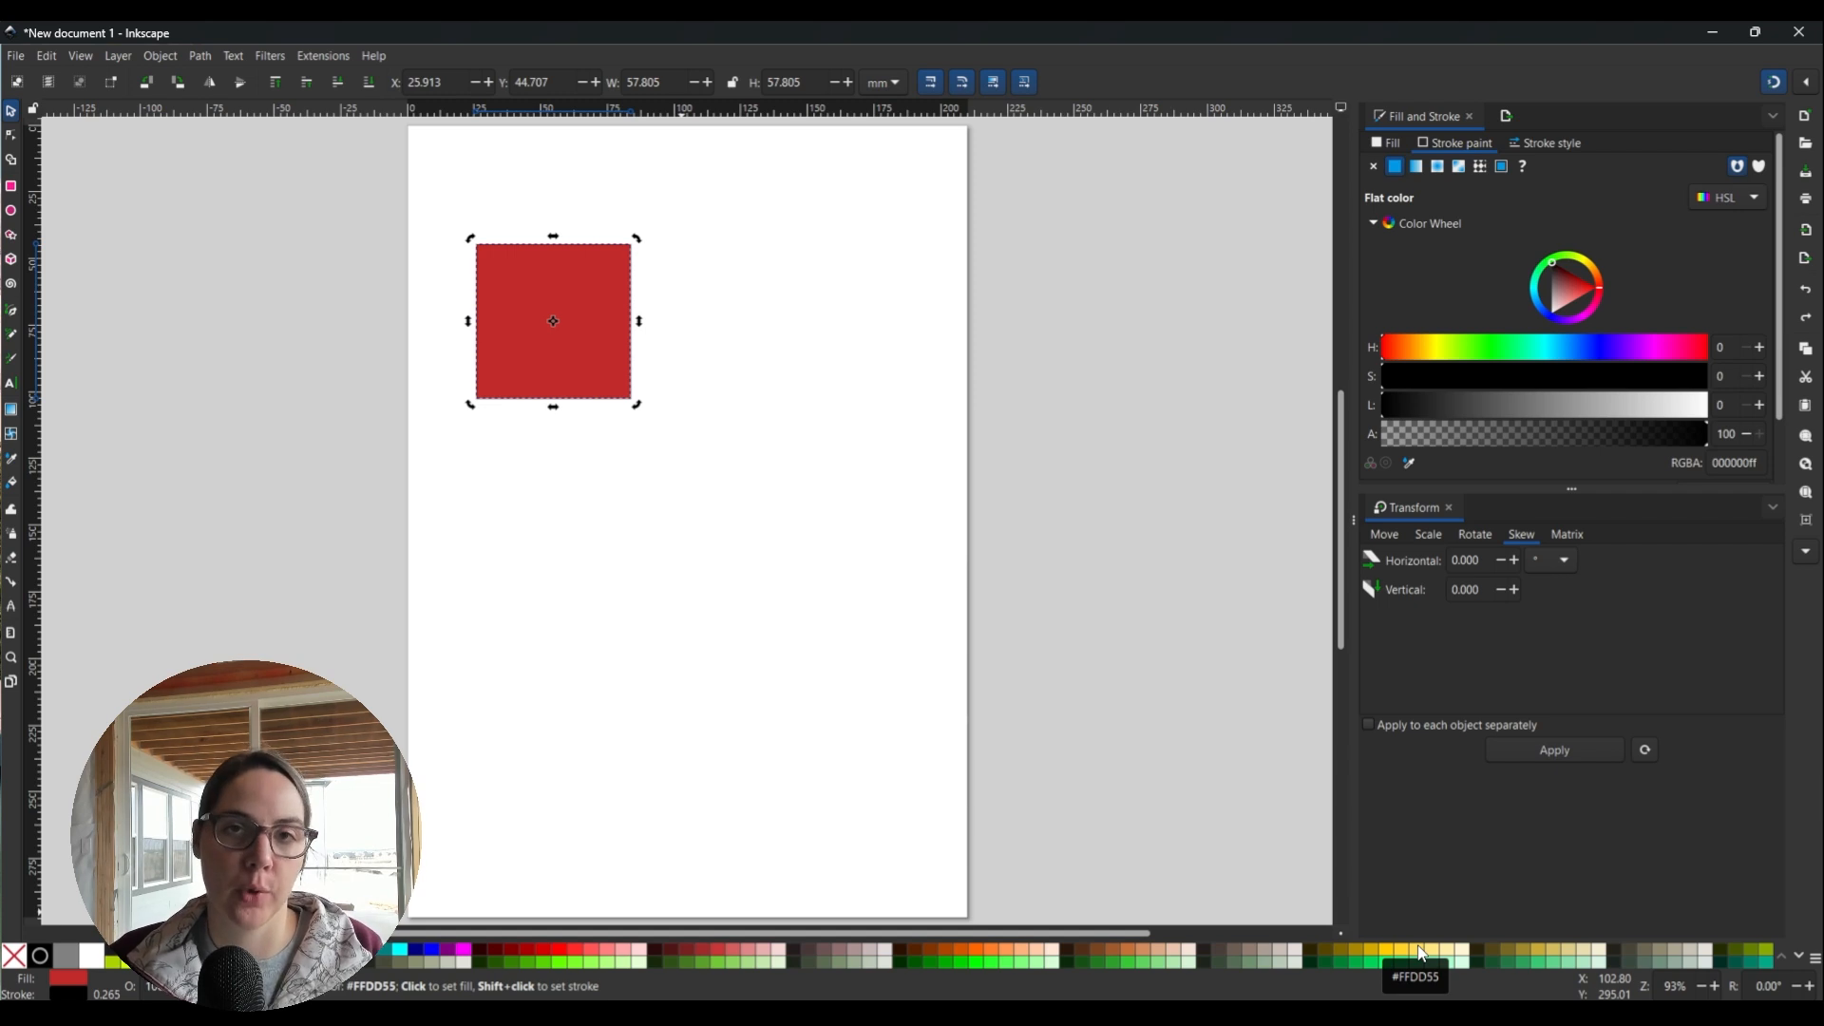
click(712, 366)
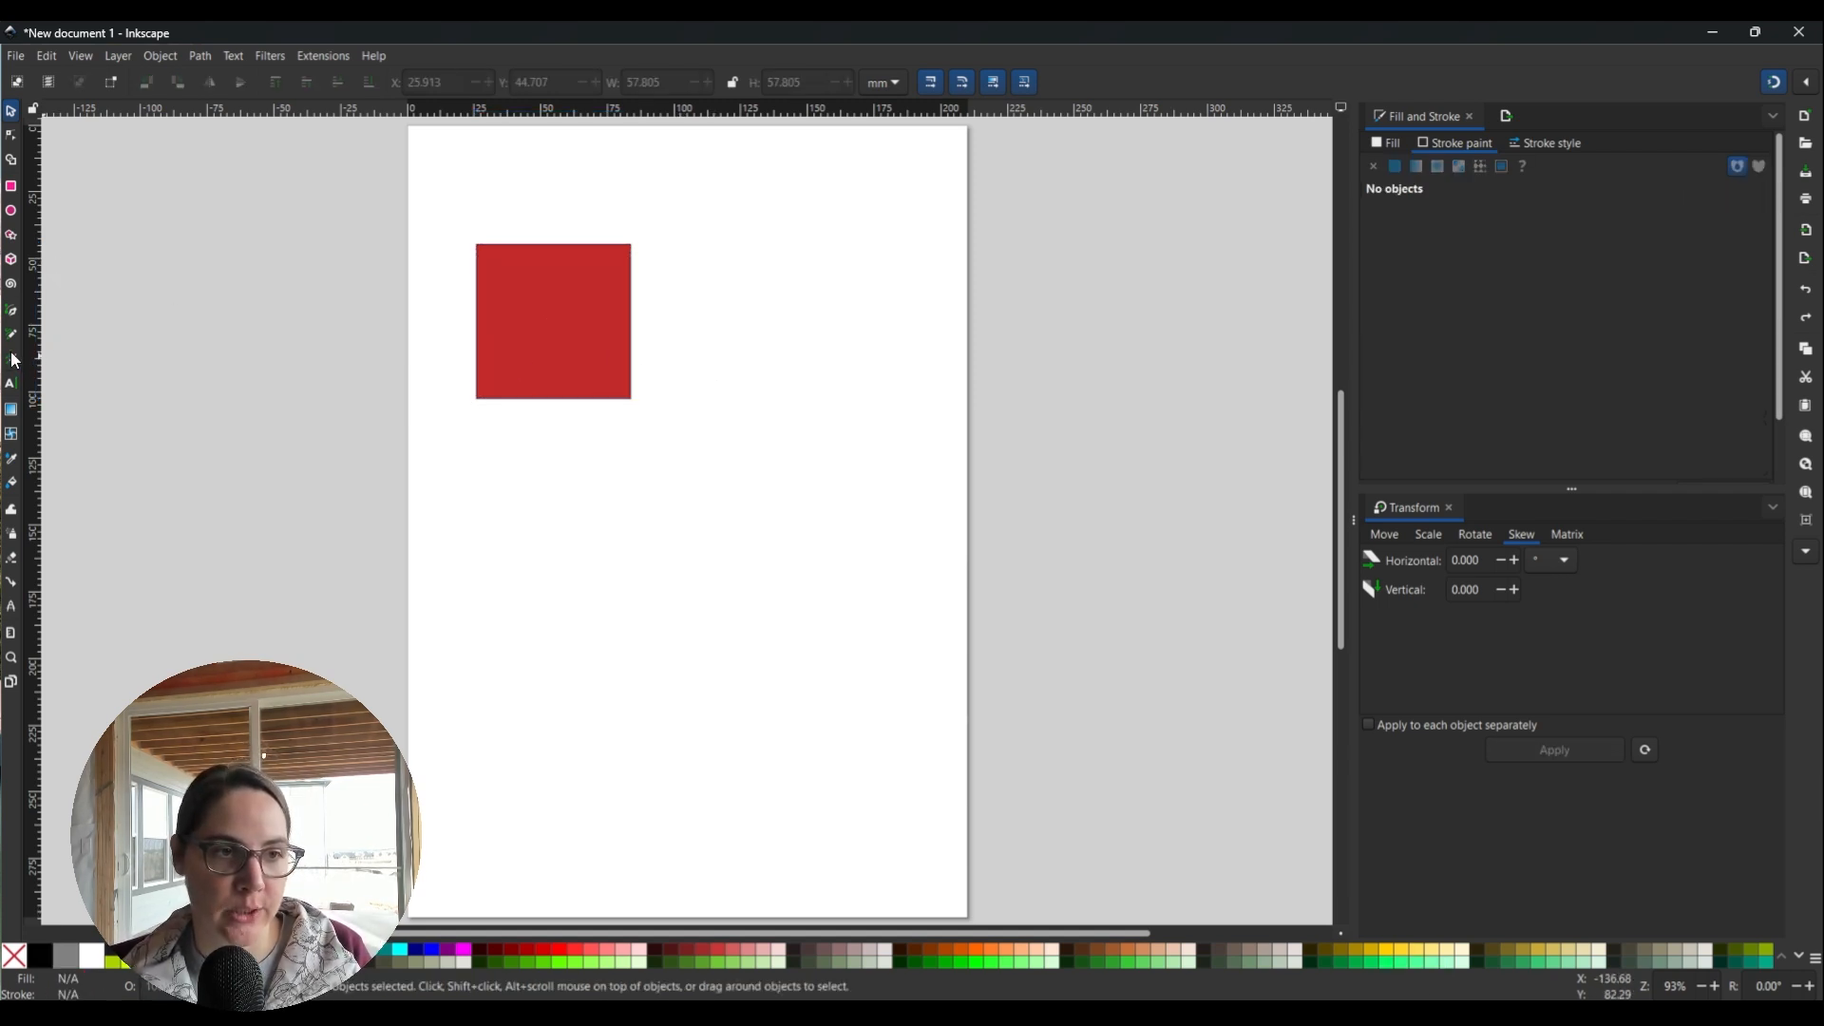
With the Pen tool, draw a straight path from the square's top-left to bottom-right corner.
click(12, 311)
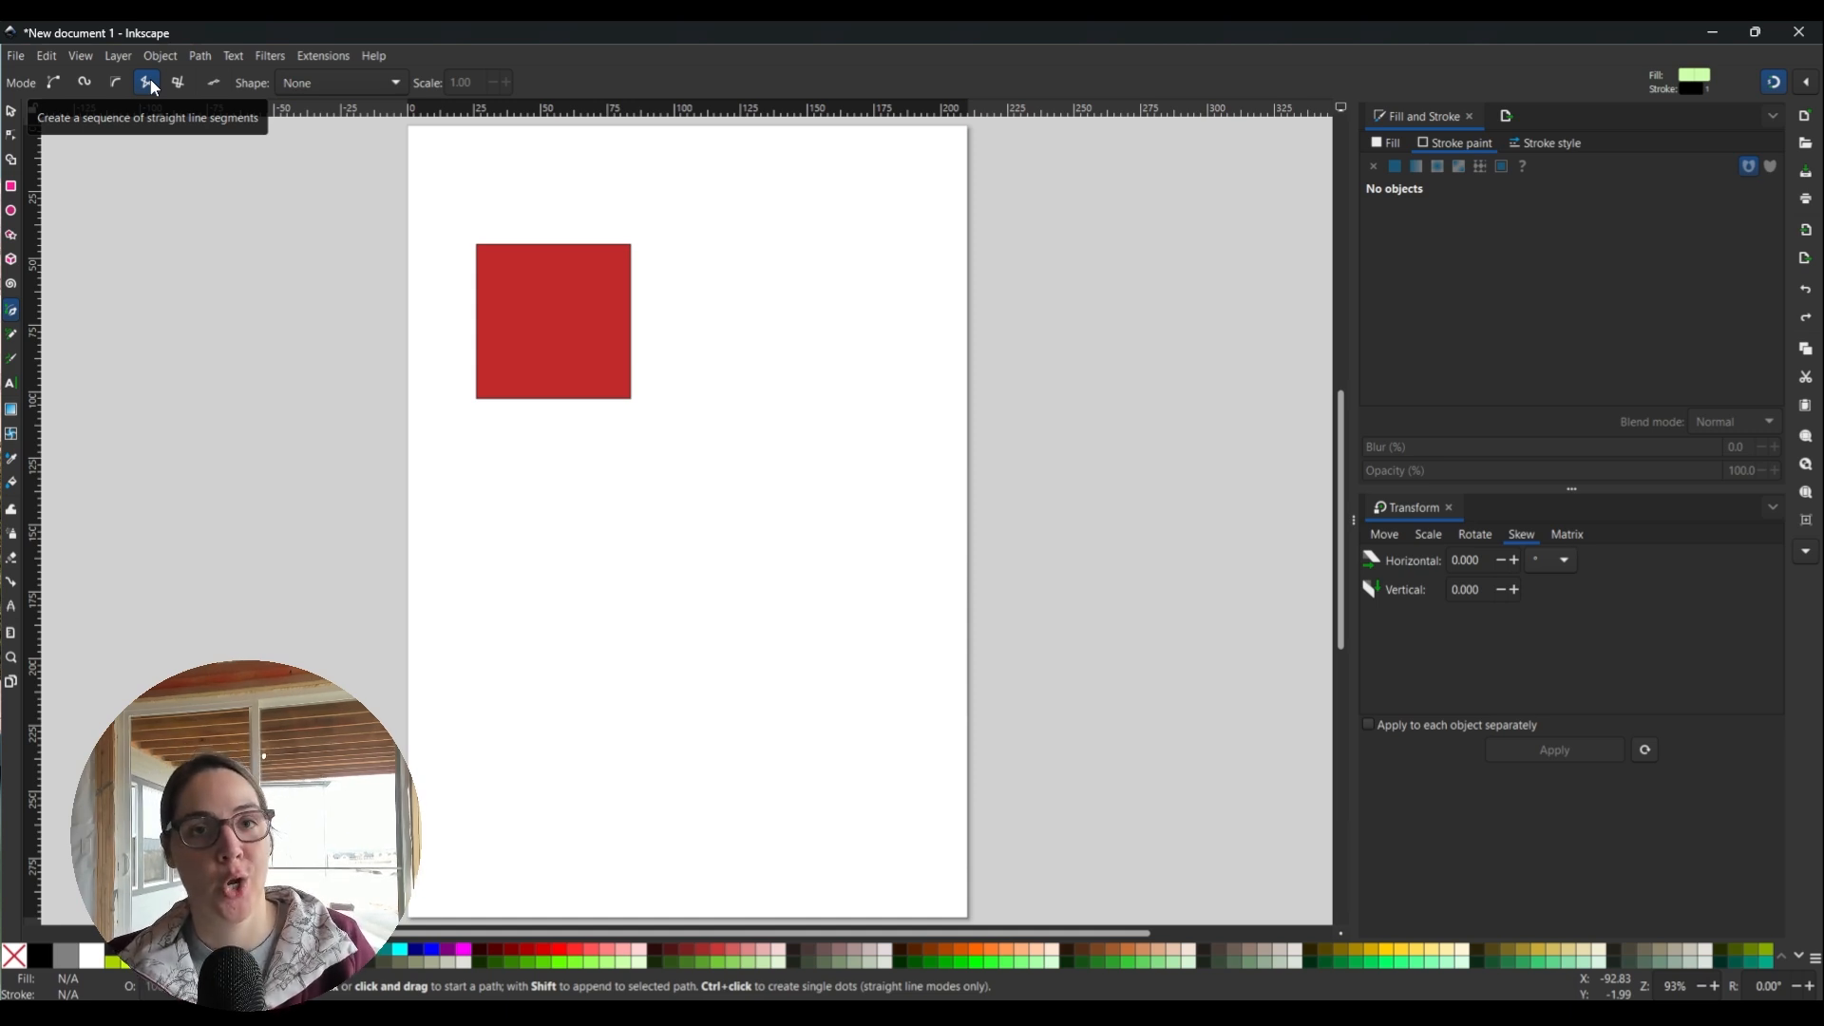
click(478, 246)
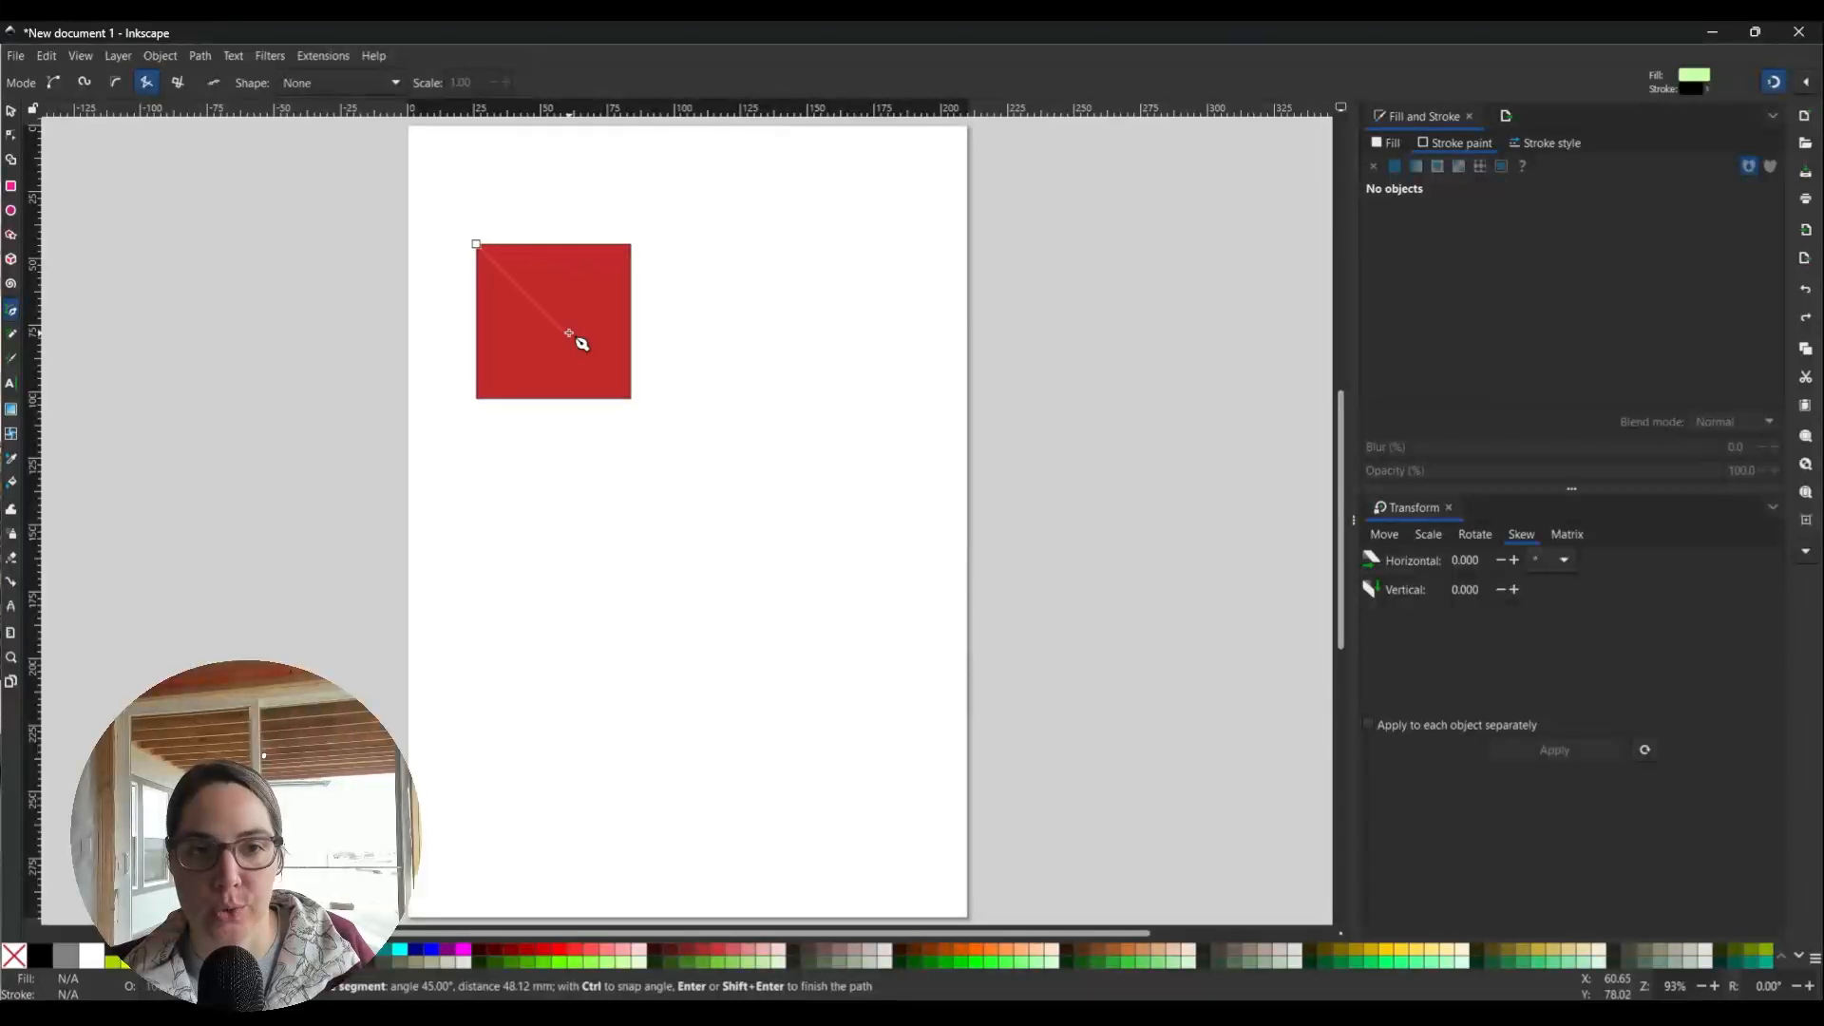
click(630, 399)
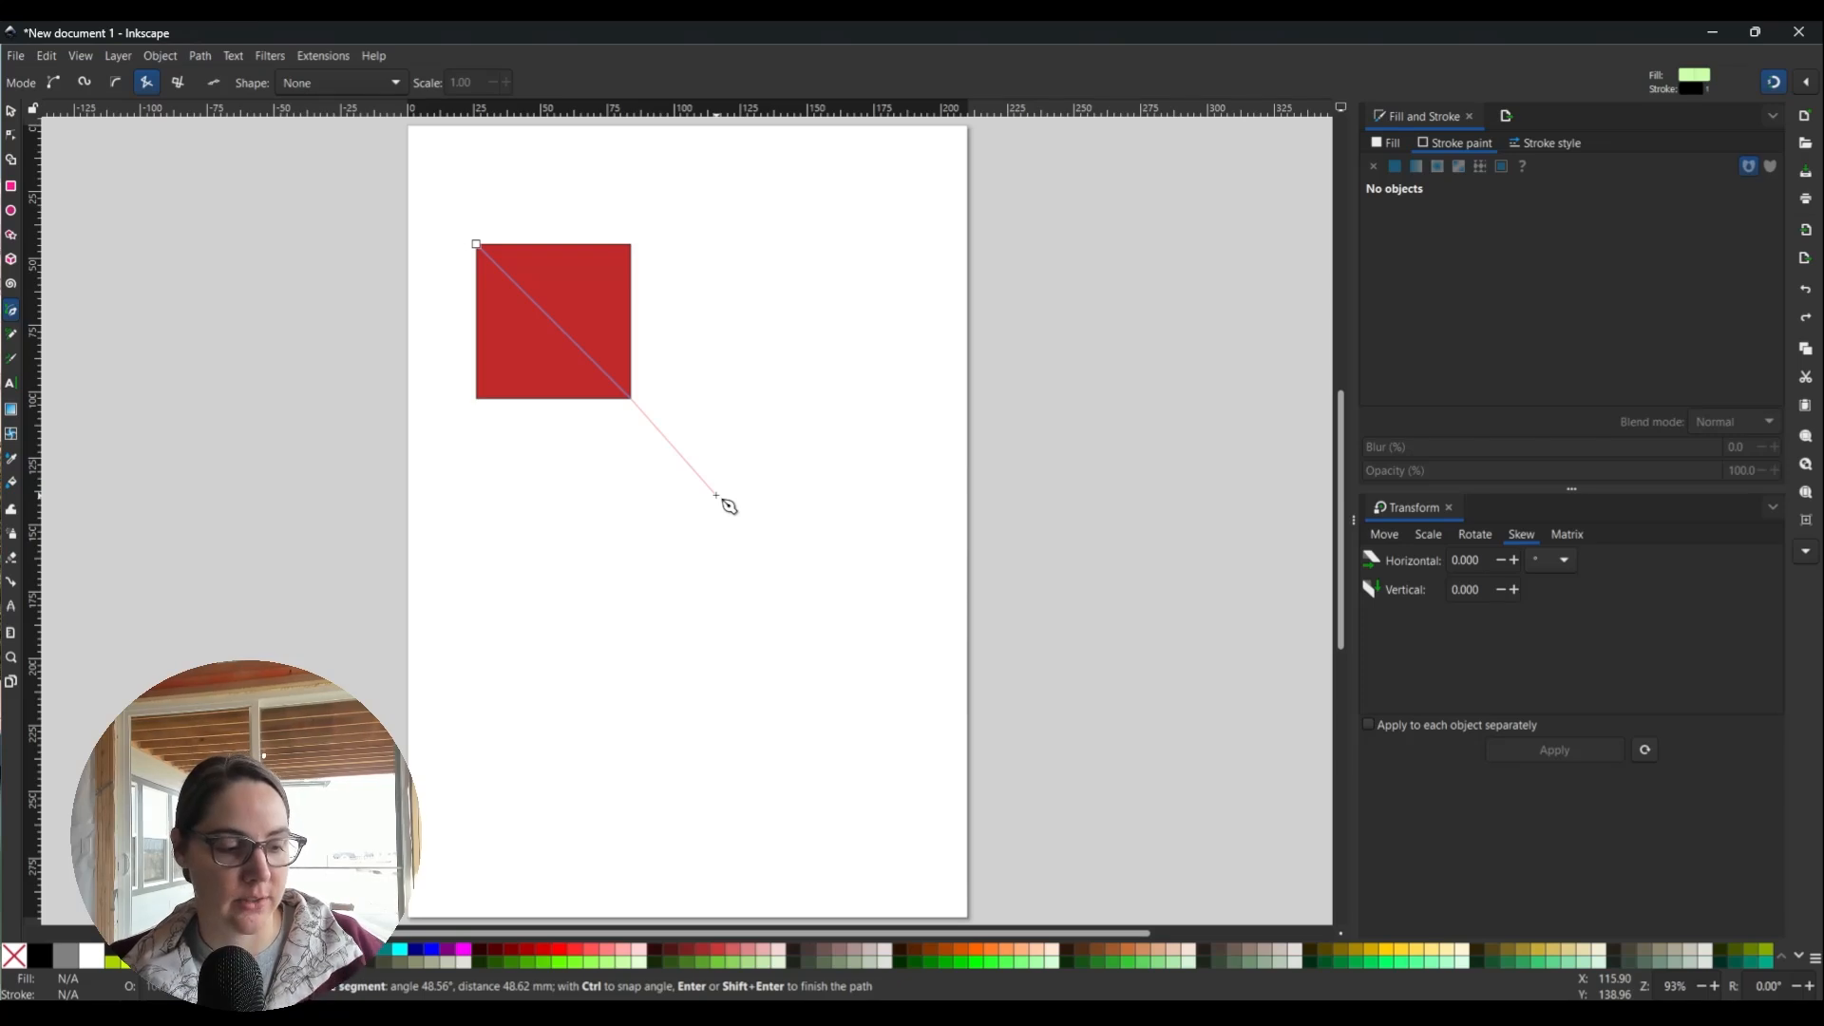
key(Return)
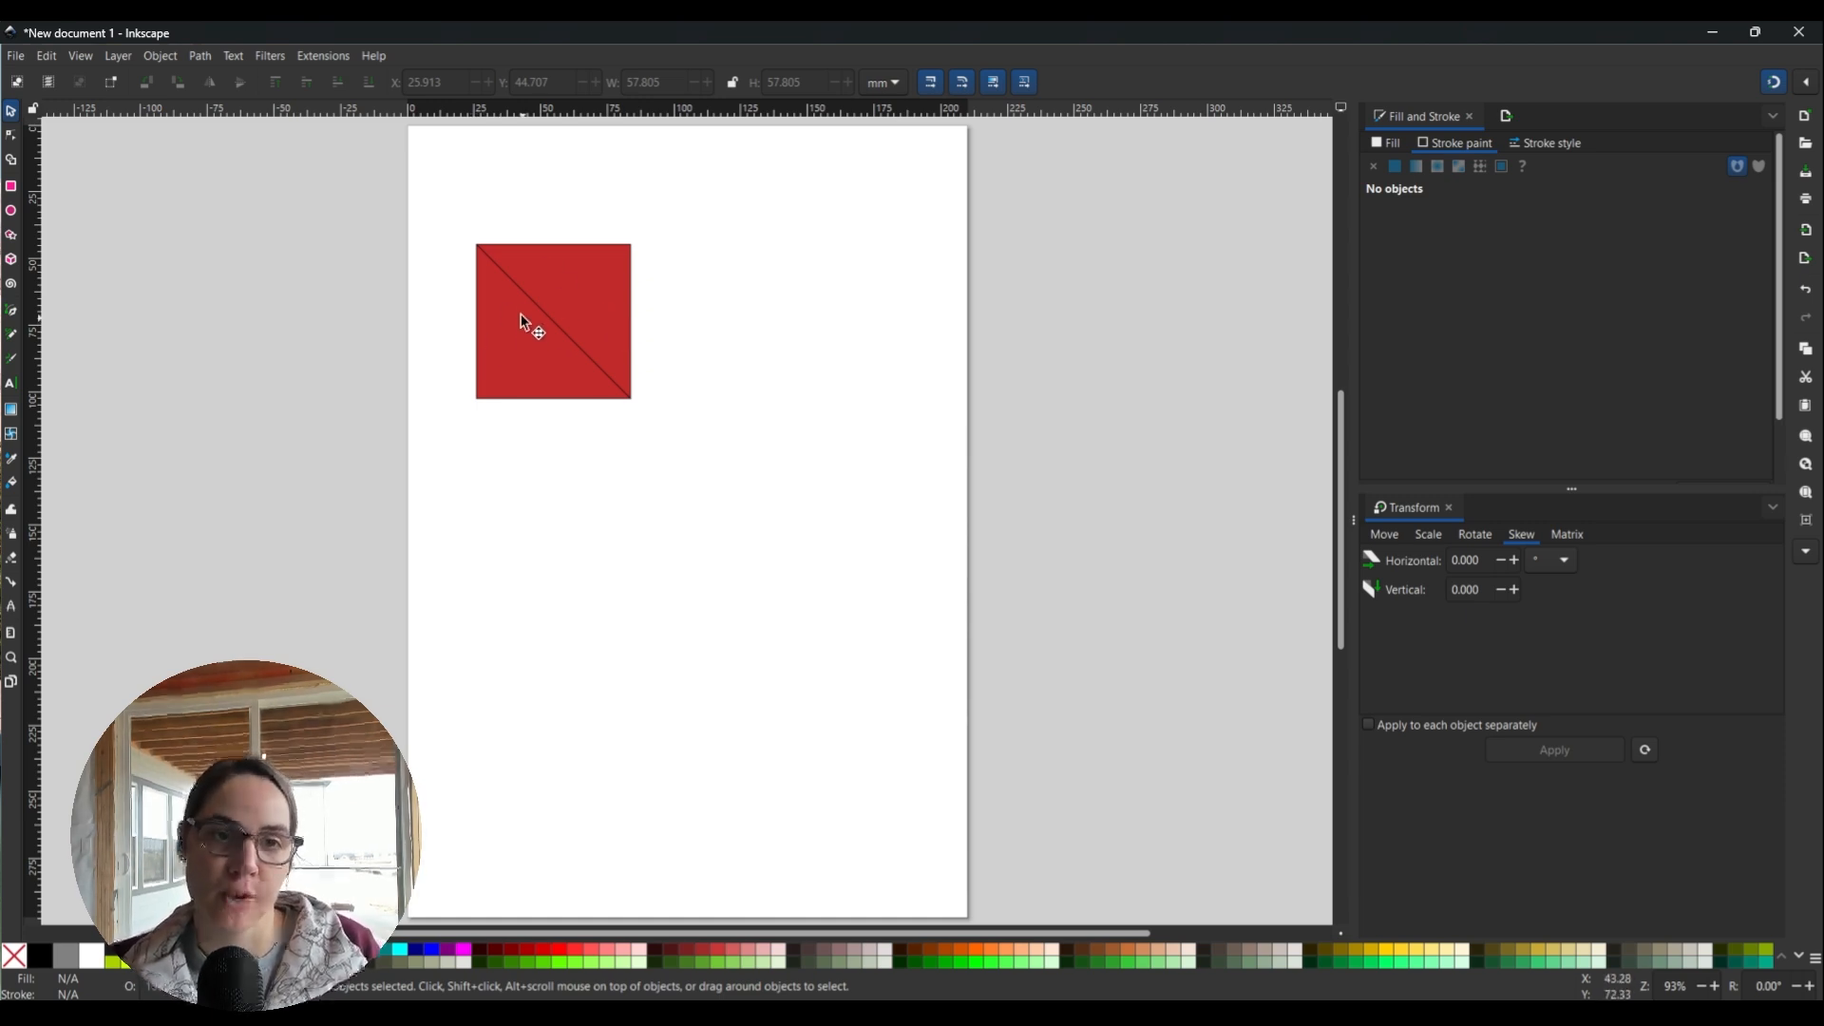
Select the square and its diagonal, then activate the Shape Builder tool.
drag(453, 221, 704, 501)
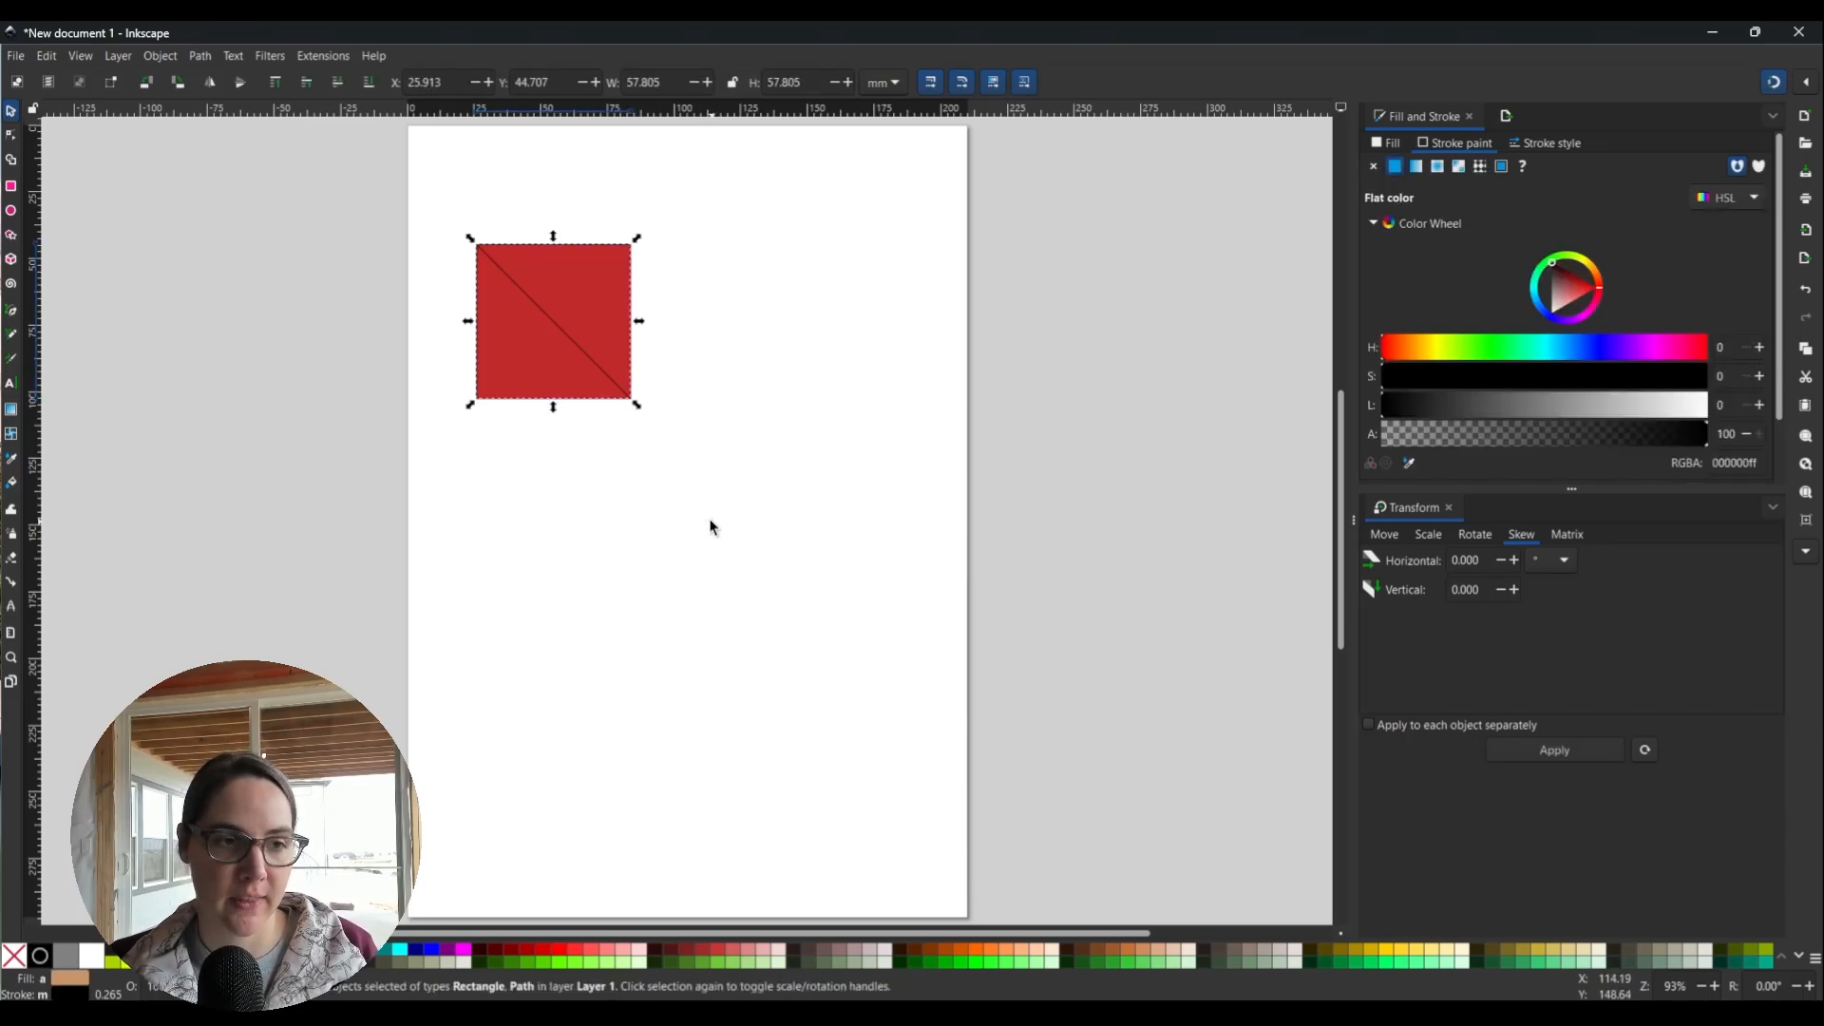
click(10, 167)
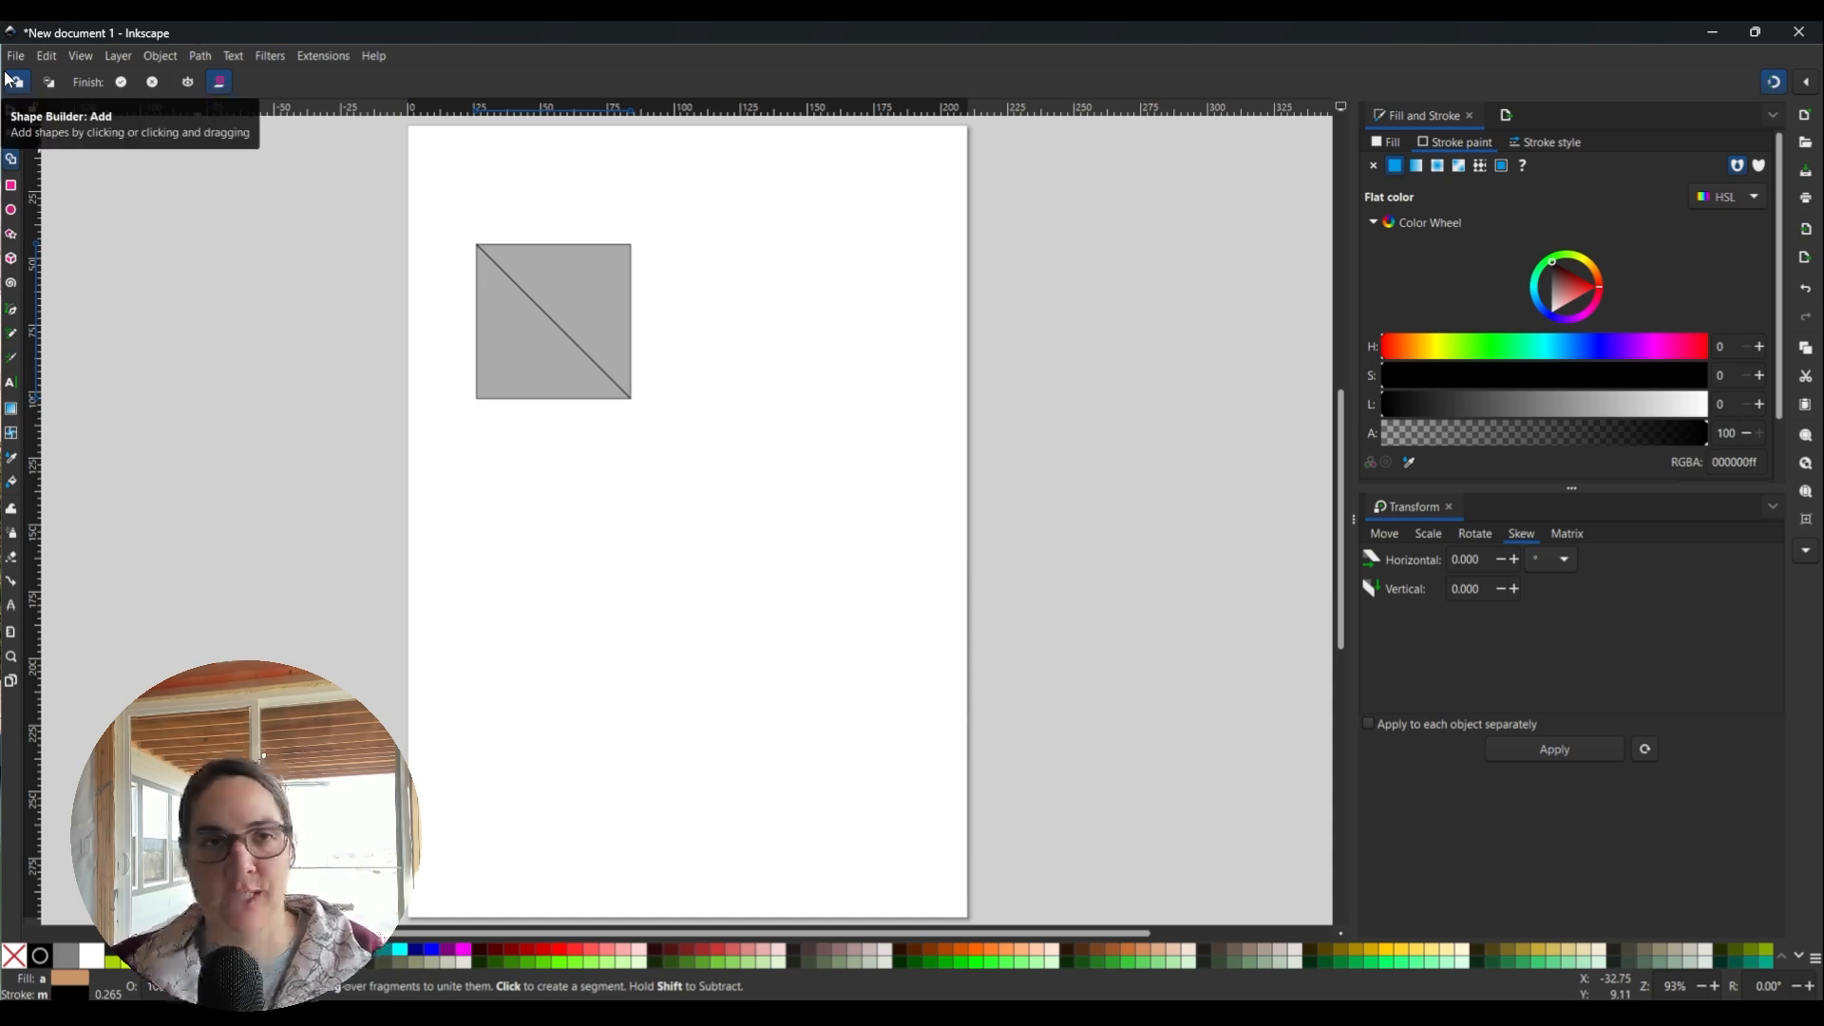
Use Shape Builder to split the square into upper-right and lower-left triangles.
click(549, 266)
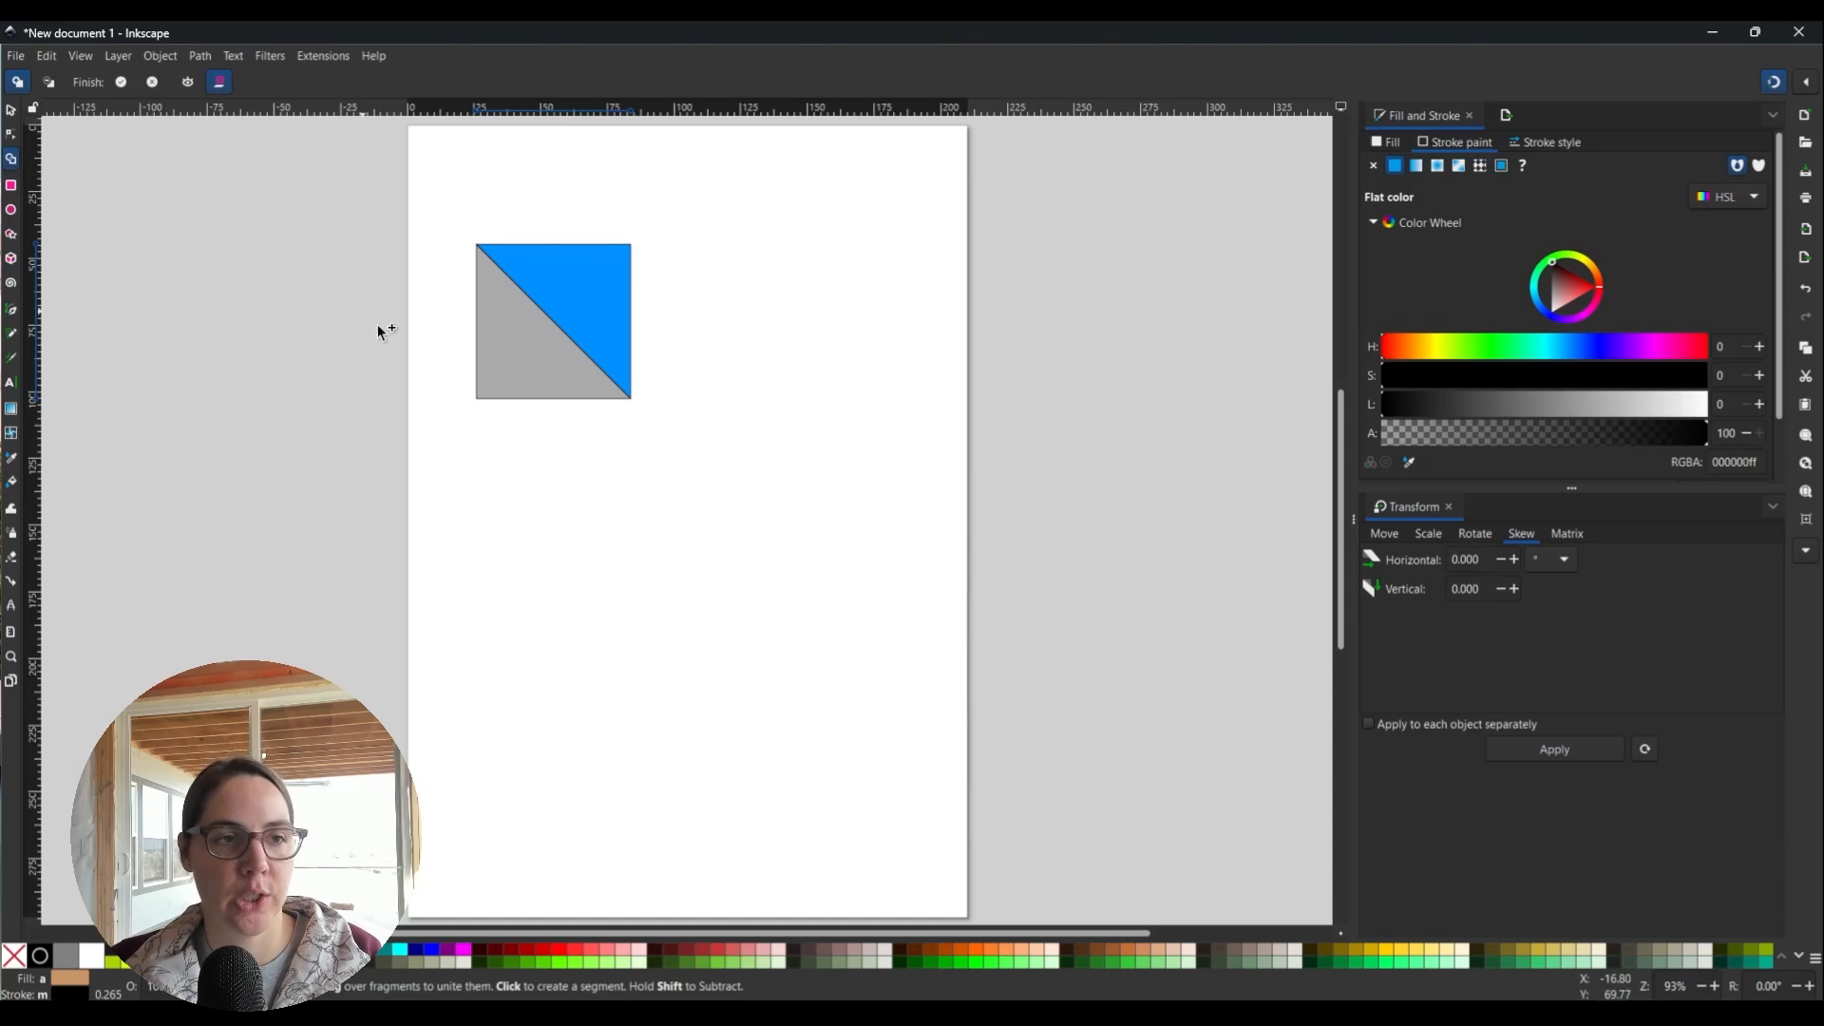
click(620, 394)
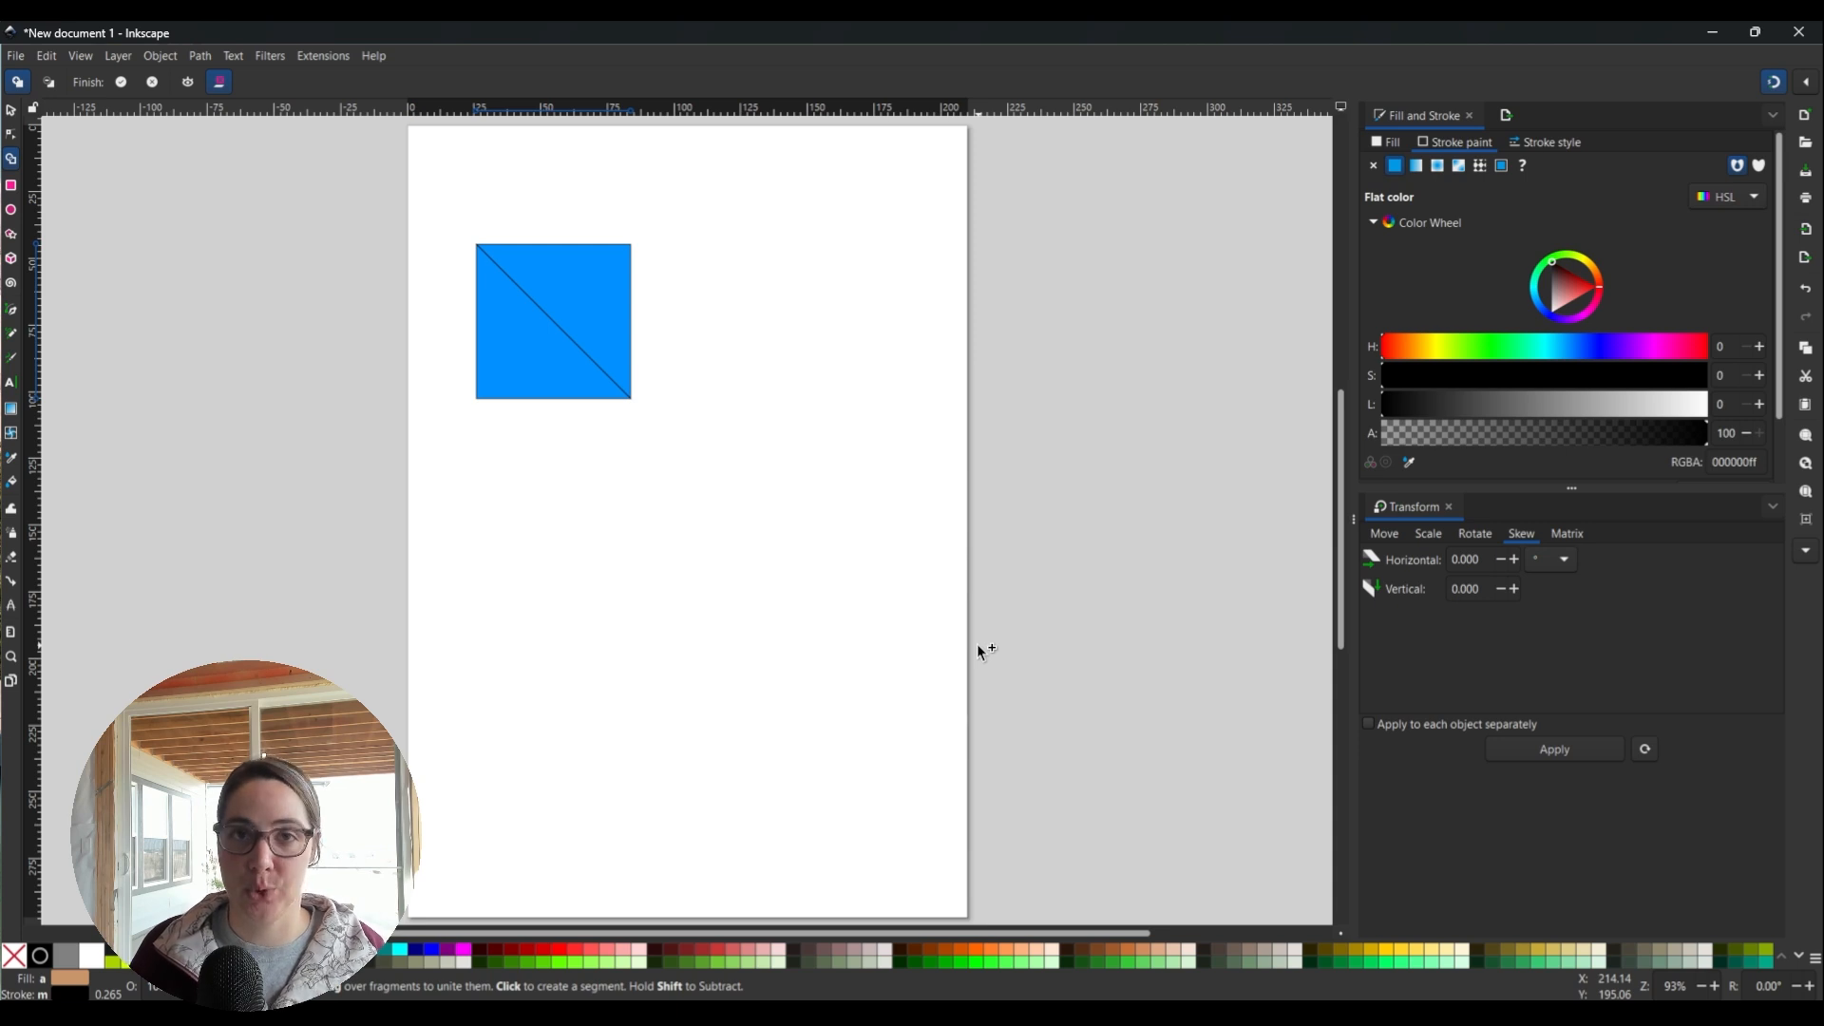
click(7, 112)
Fill the upper-right triangle bright green and set it back against the red triangle.
click(805, 382)
drag(610, 285, 676, 268)
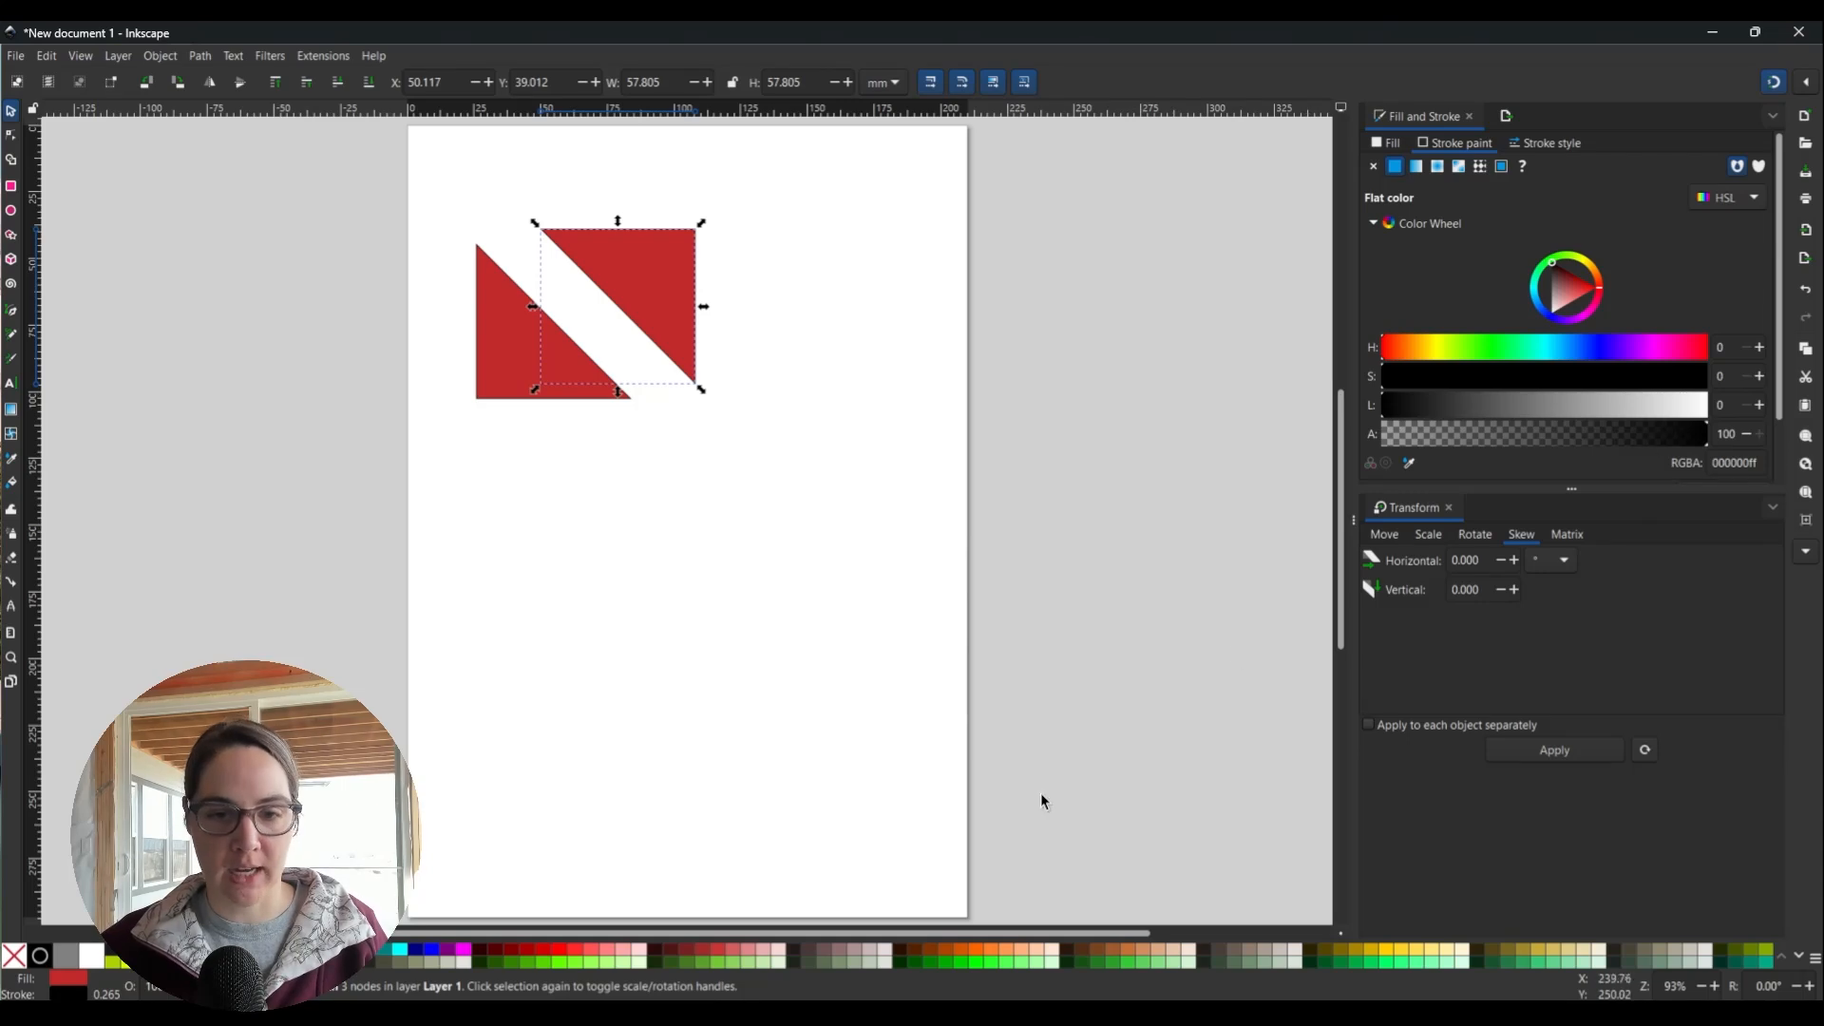
click(1009, 962)
drag(605, 298, 568, 294)
click(807, 580)
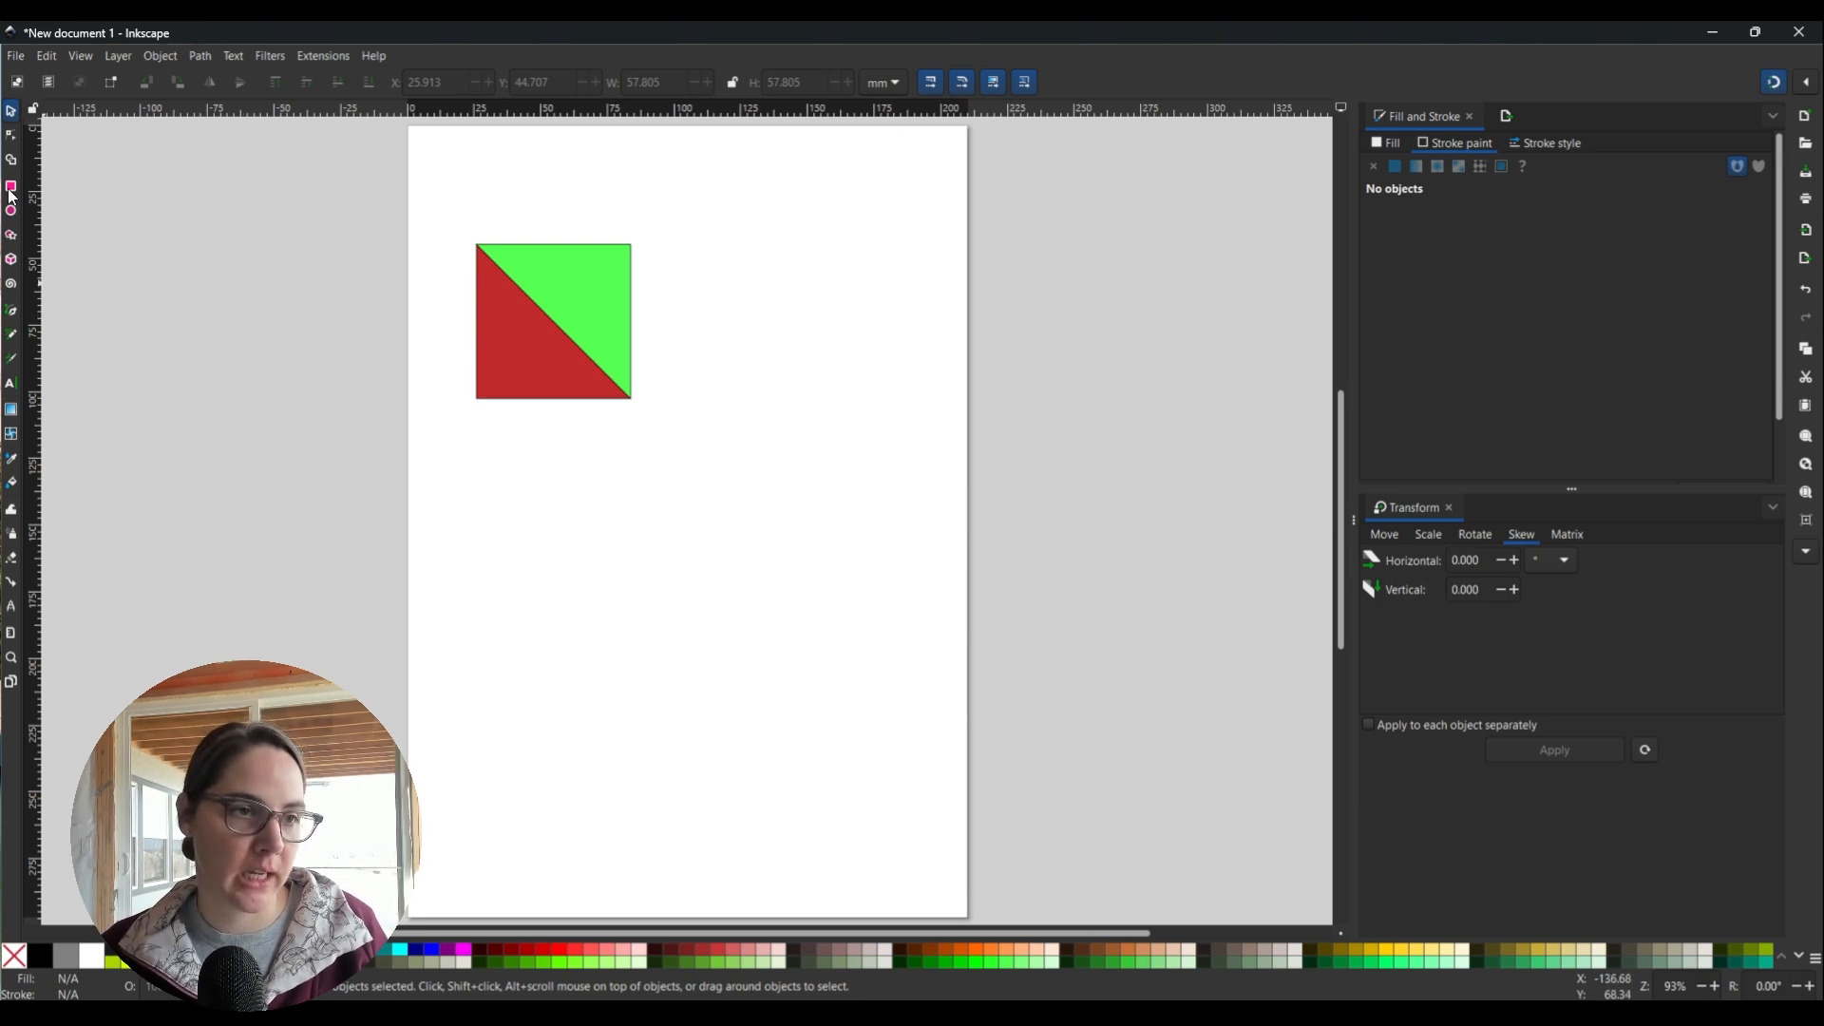
Draw a second diagonal from the square's bottom-left to top-right corner.
click(11, 313)
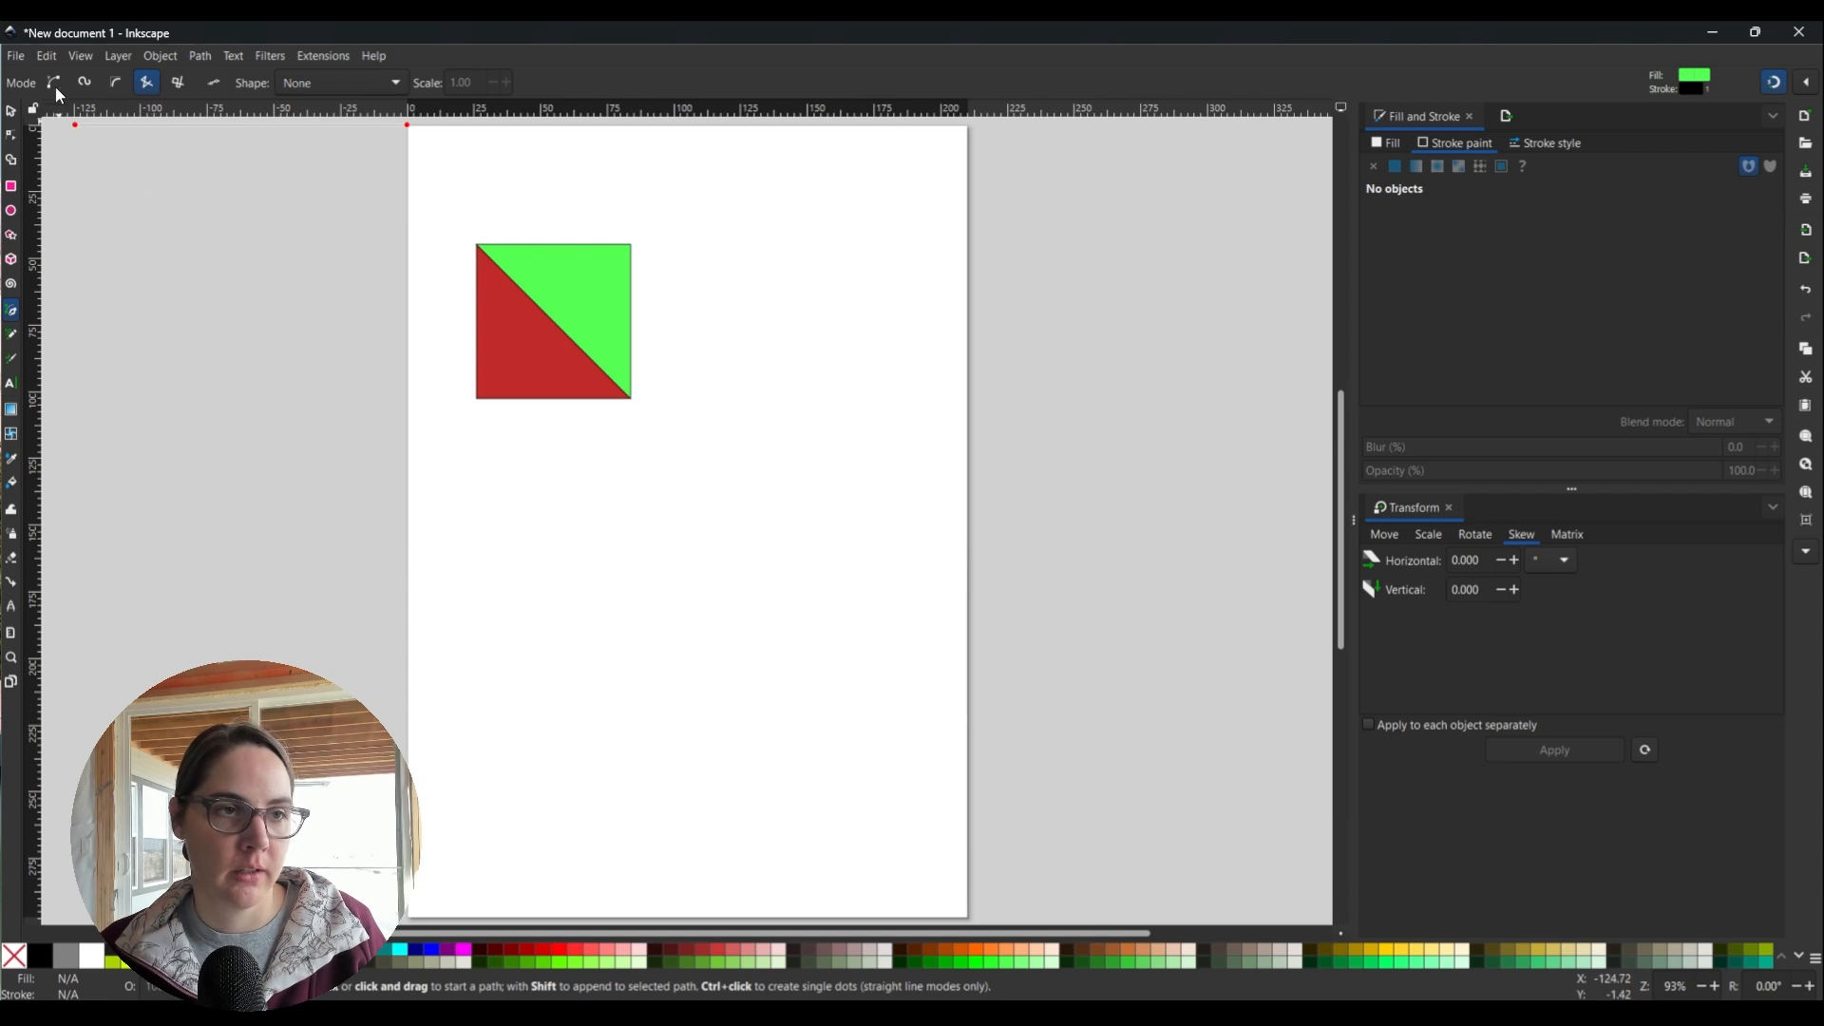
click(476, 398)
click(631, 246)
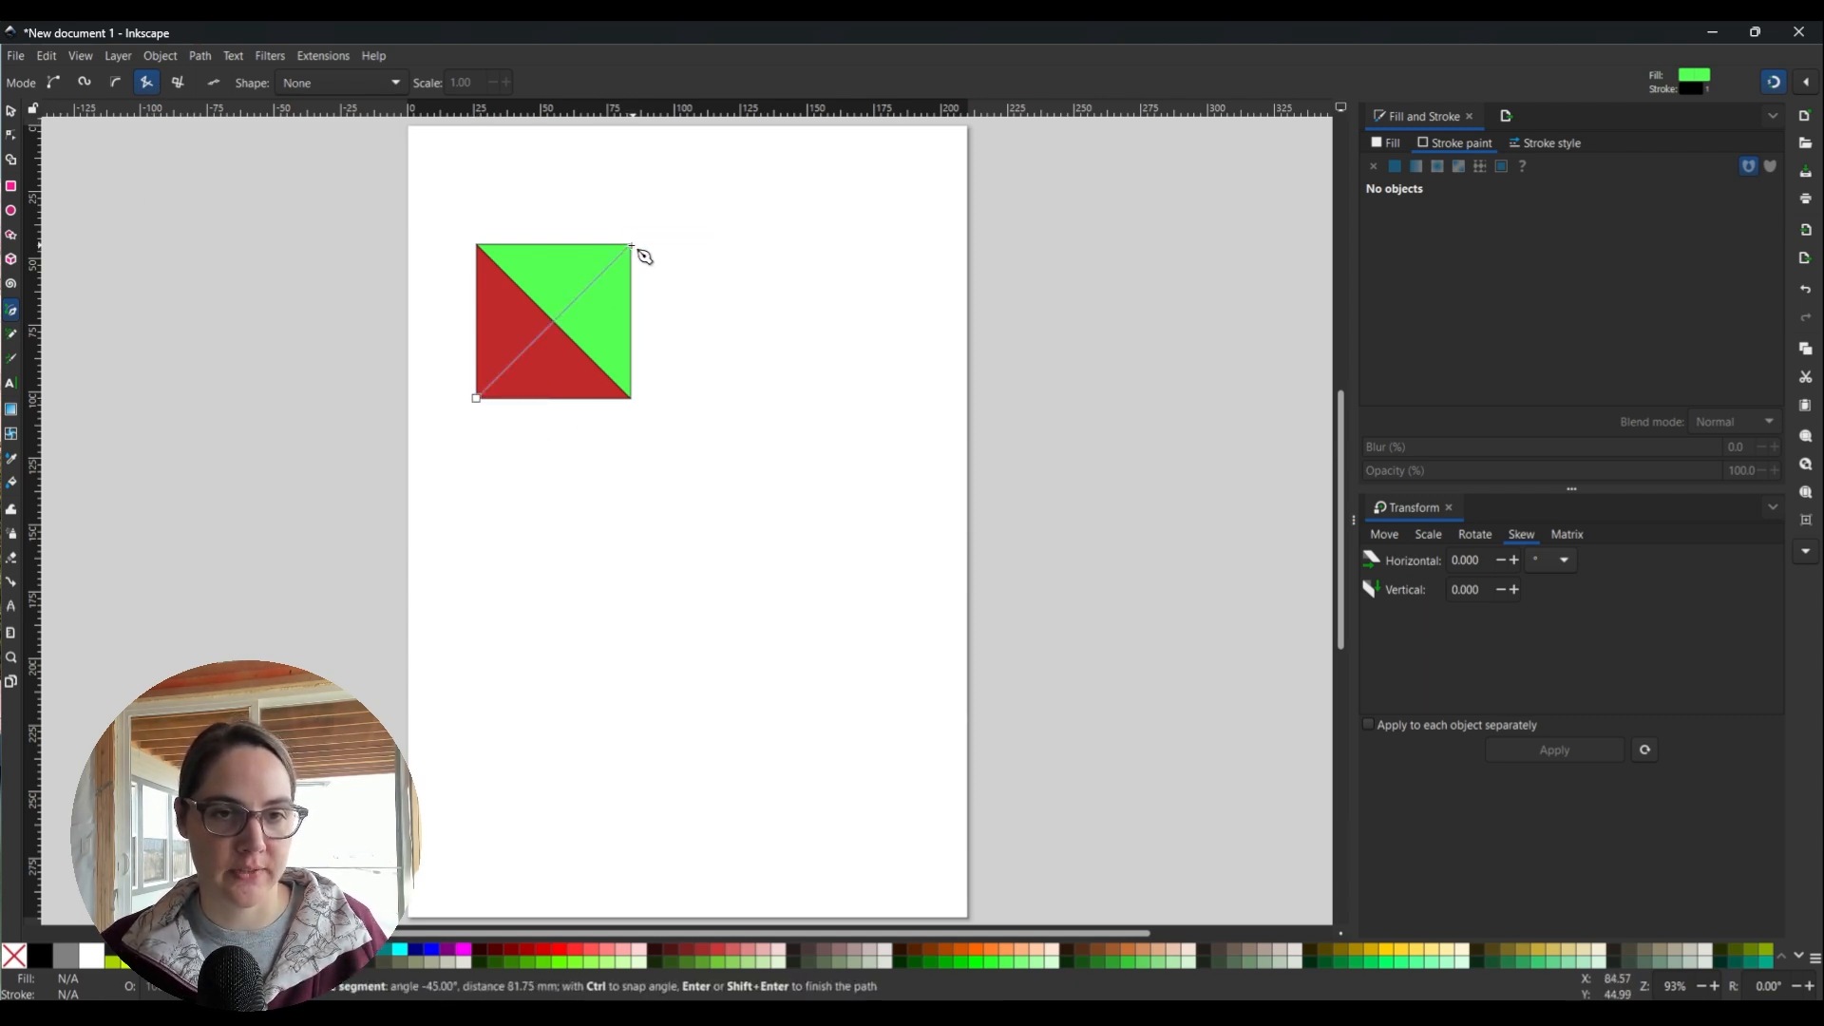
key(Return)
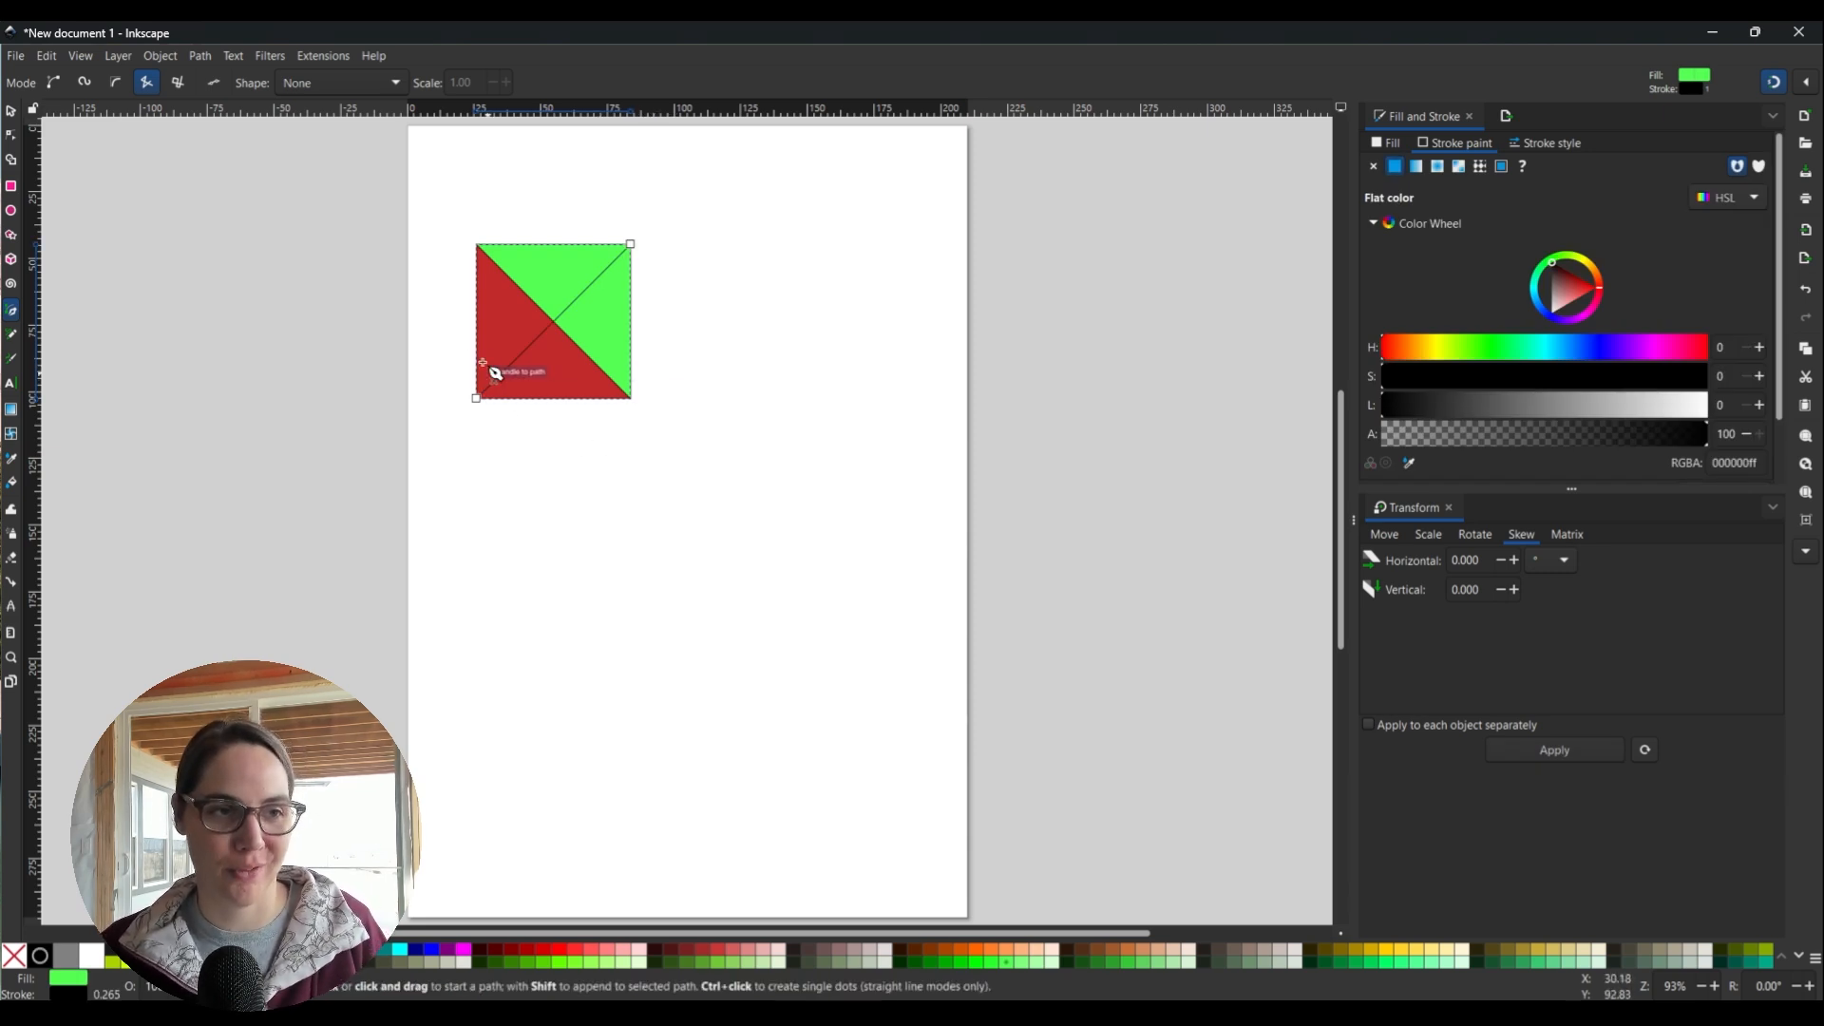
Select everything and merge the left and top fragments with Shape Builder.
click(10, 111)
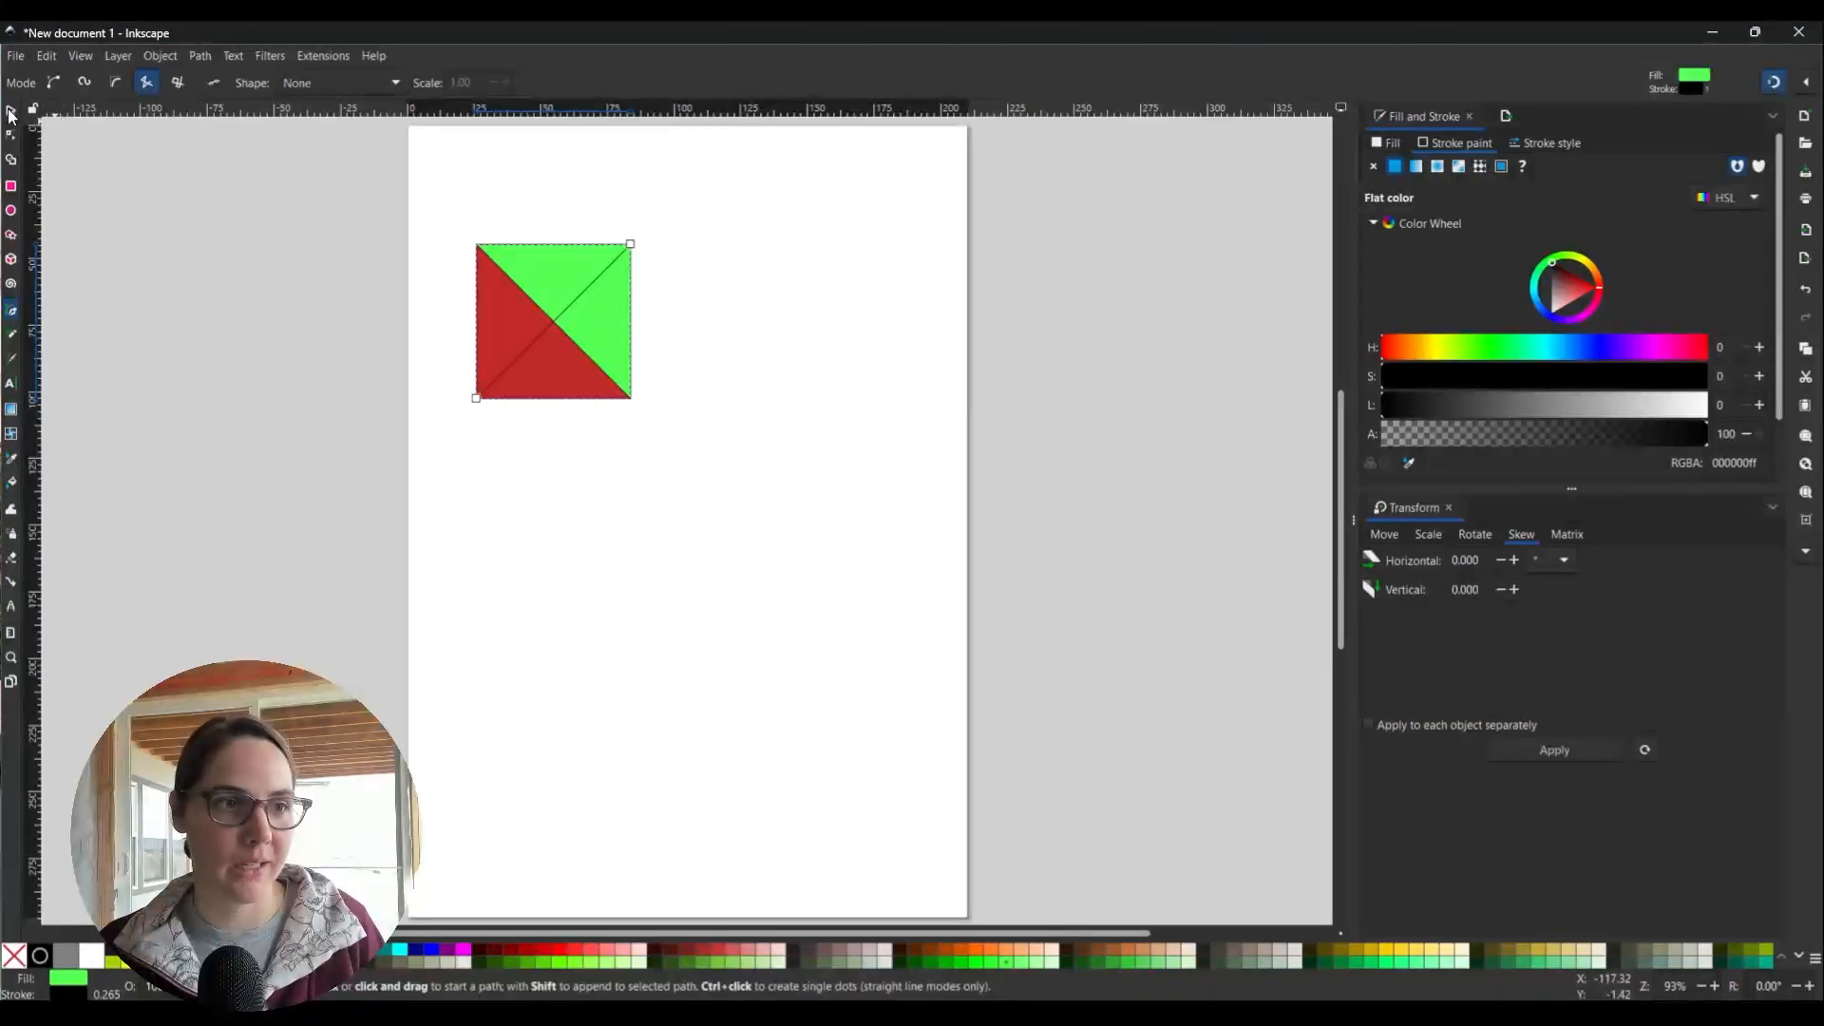
drag(439, 190, 649, 481)
click(10, 160)
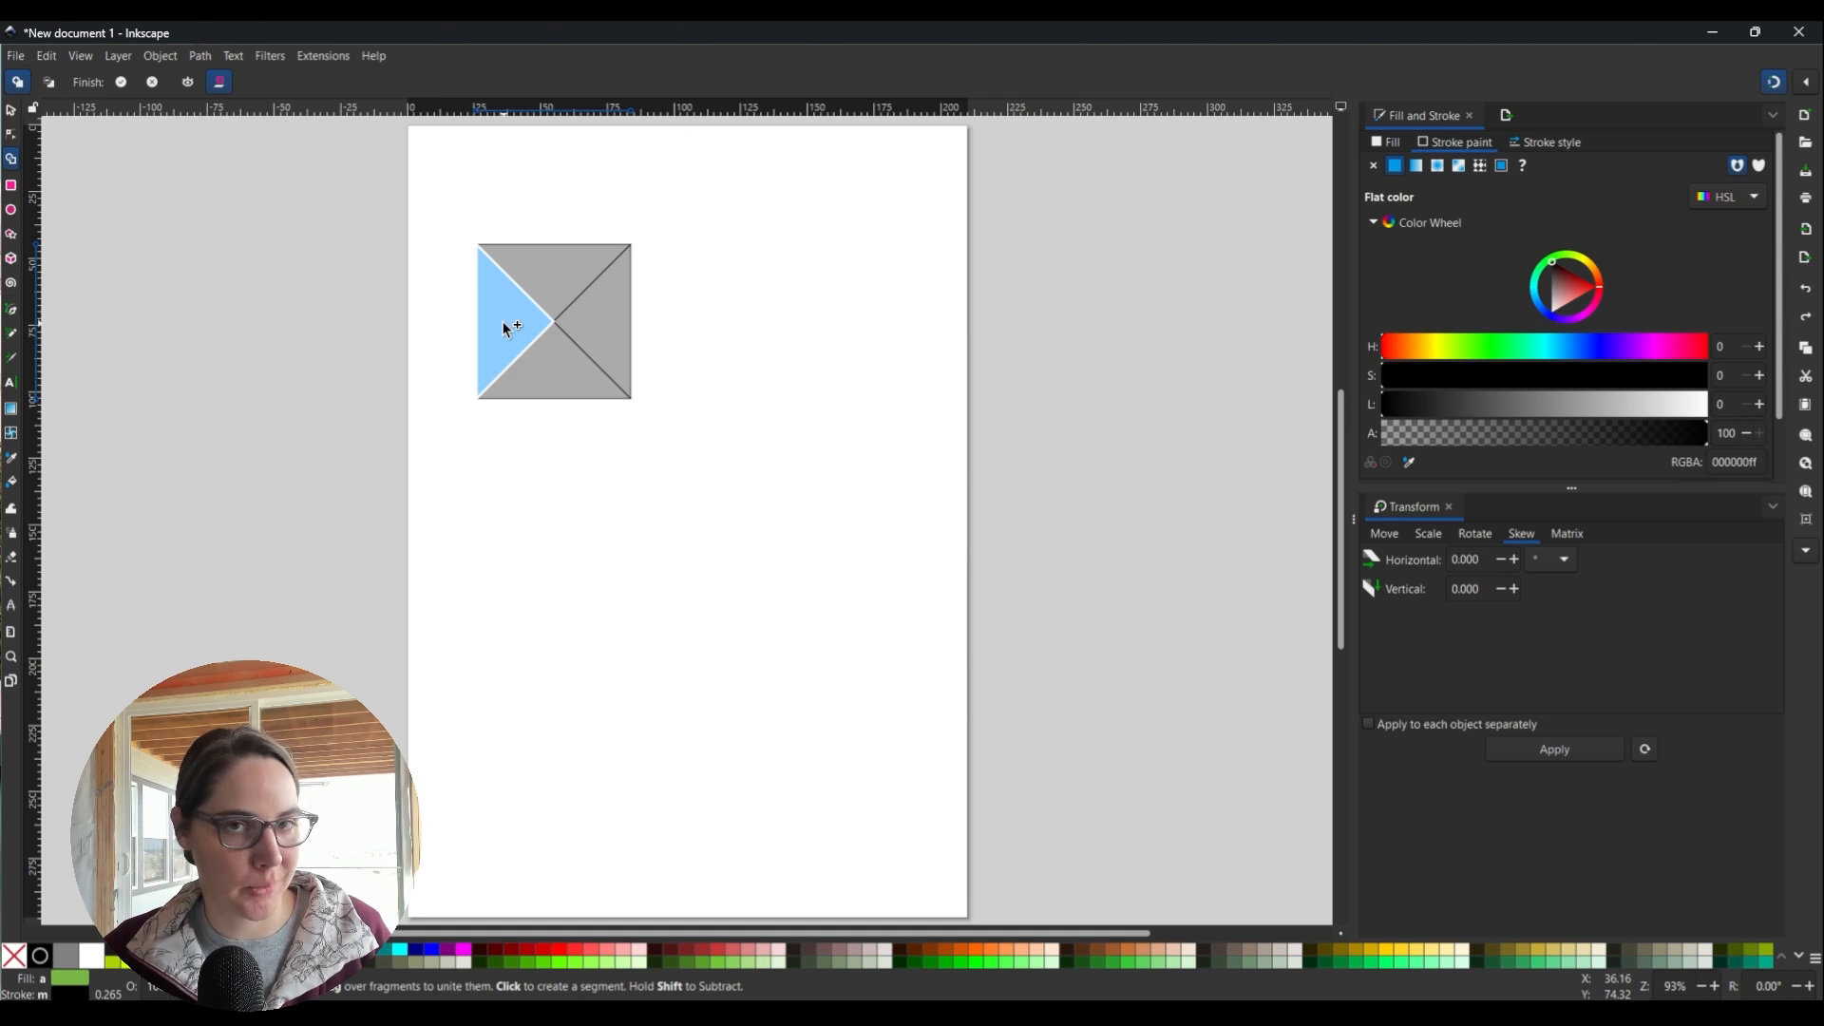
drag(504, 326, 549, 285)
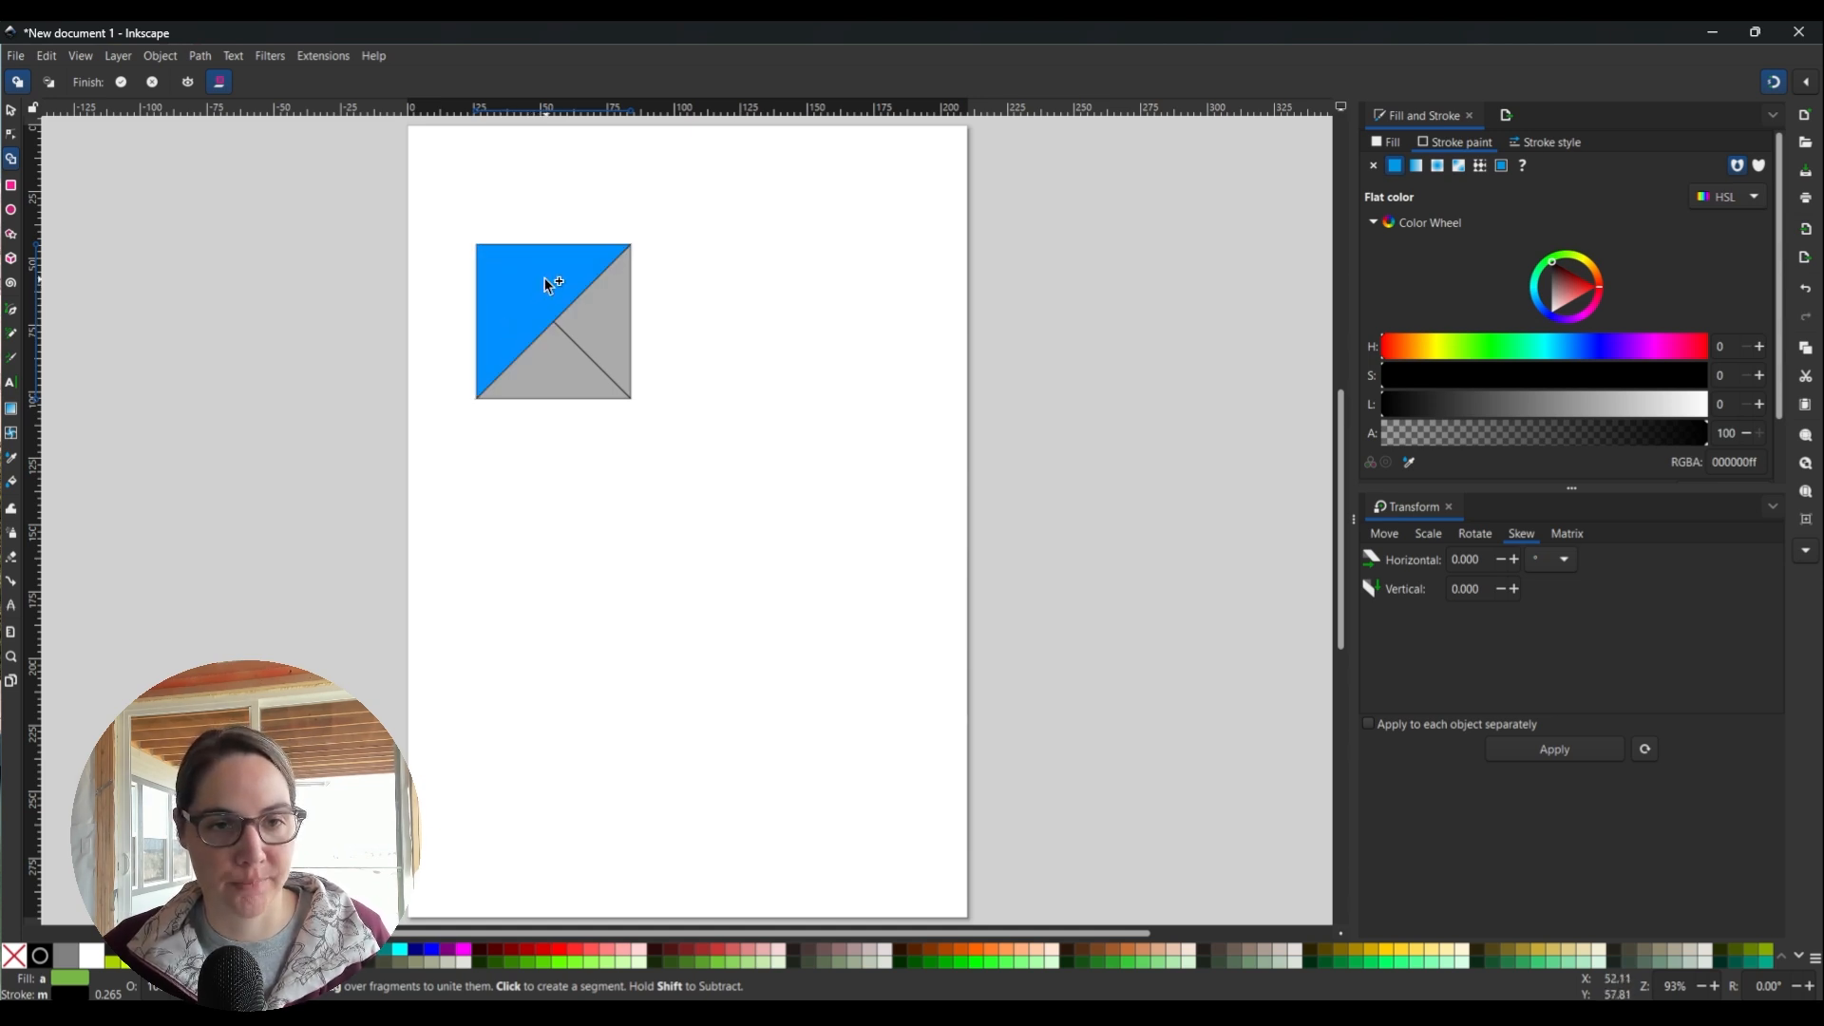
click(12, 111)
click(857, 398)
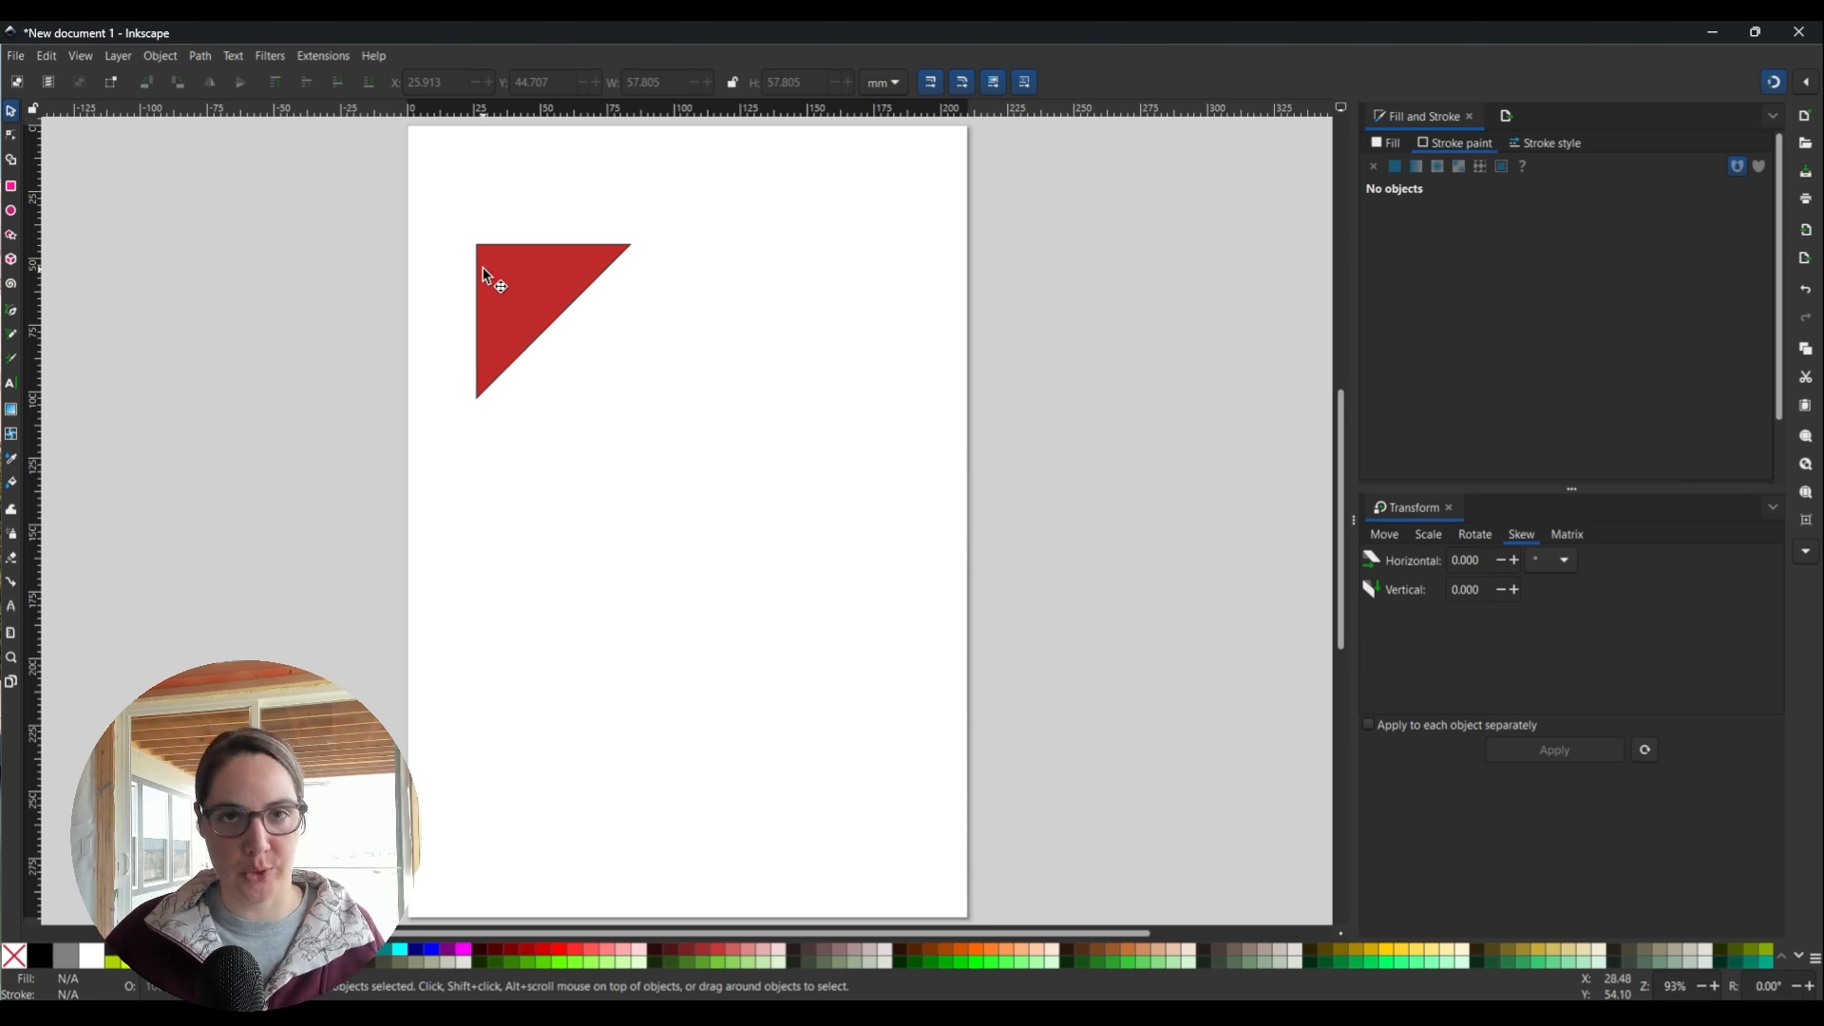
In Shape Builder, join the remaining fragments onto the square's left fragment.
click(11, 159)
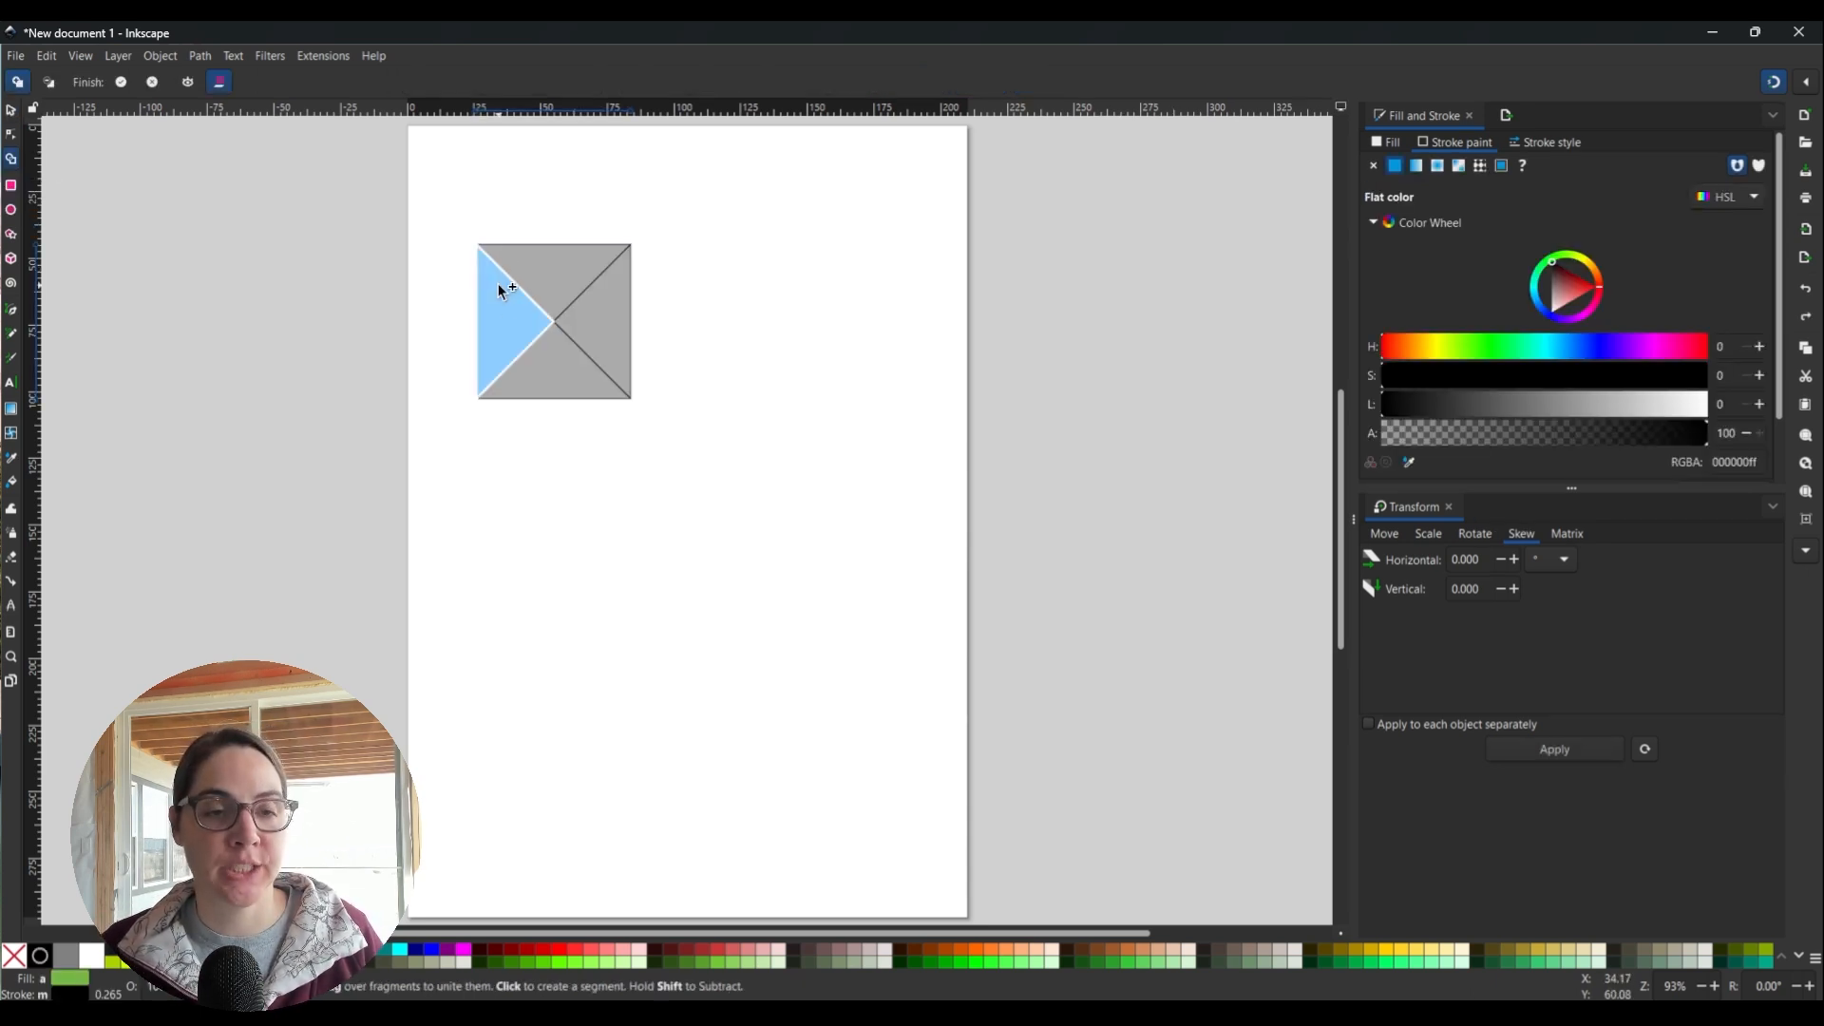
click(497, 285)
mouse_move(539, 277)
mouse_down()
mouse_move(594, 314)
mouse_move(577, 363)
mouse_up()
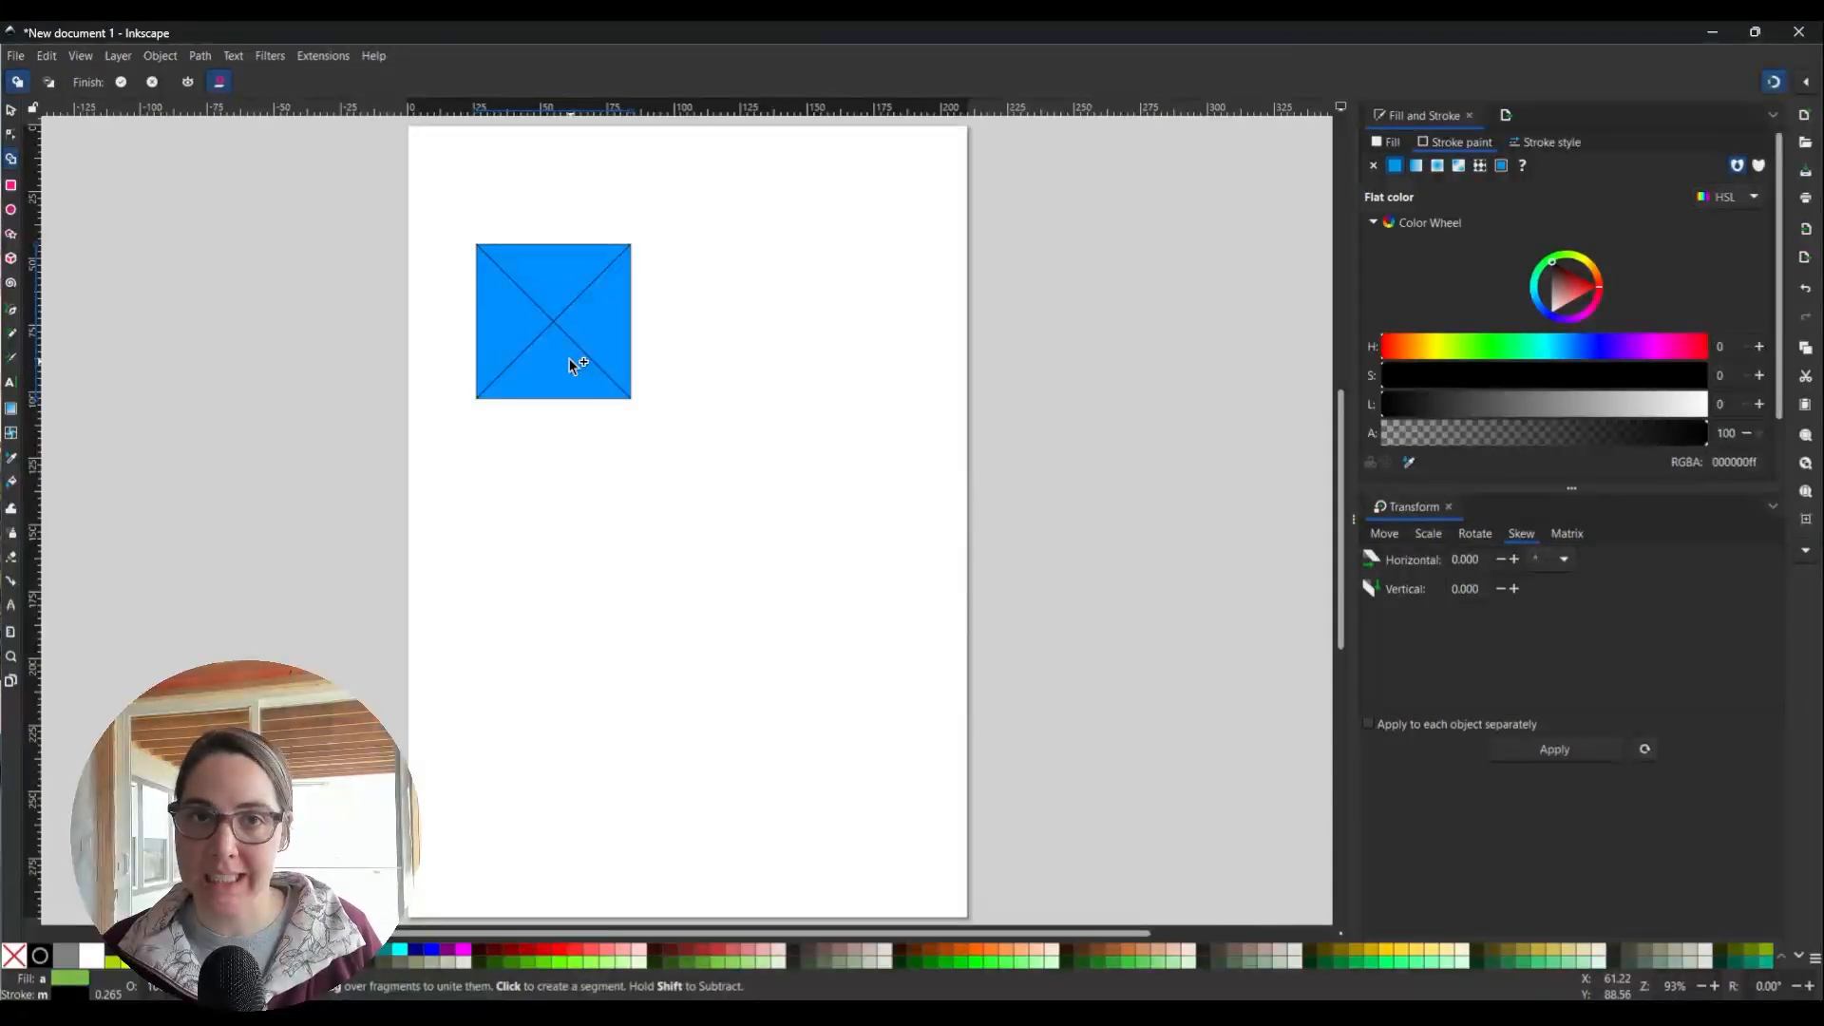
click(16, 109)
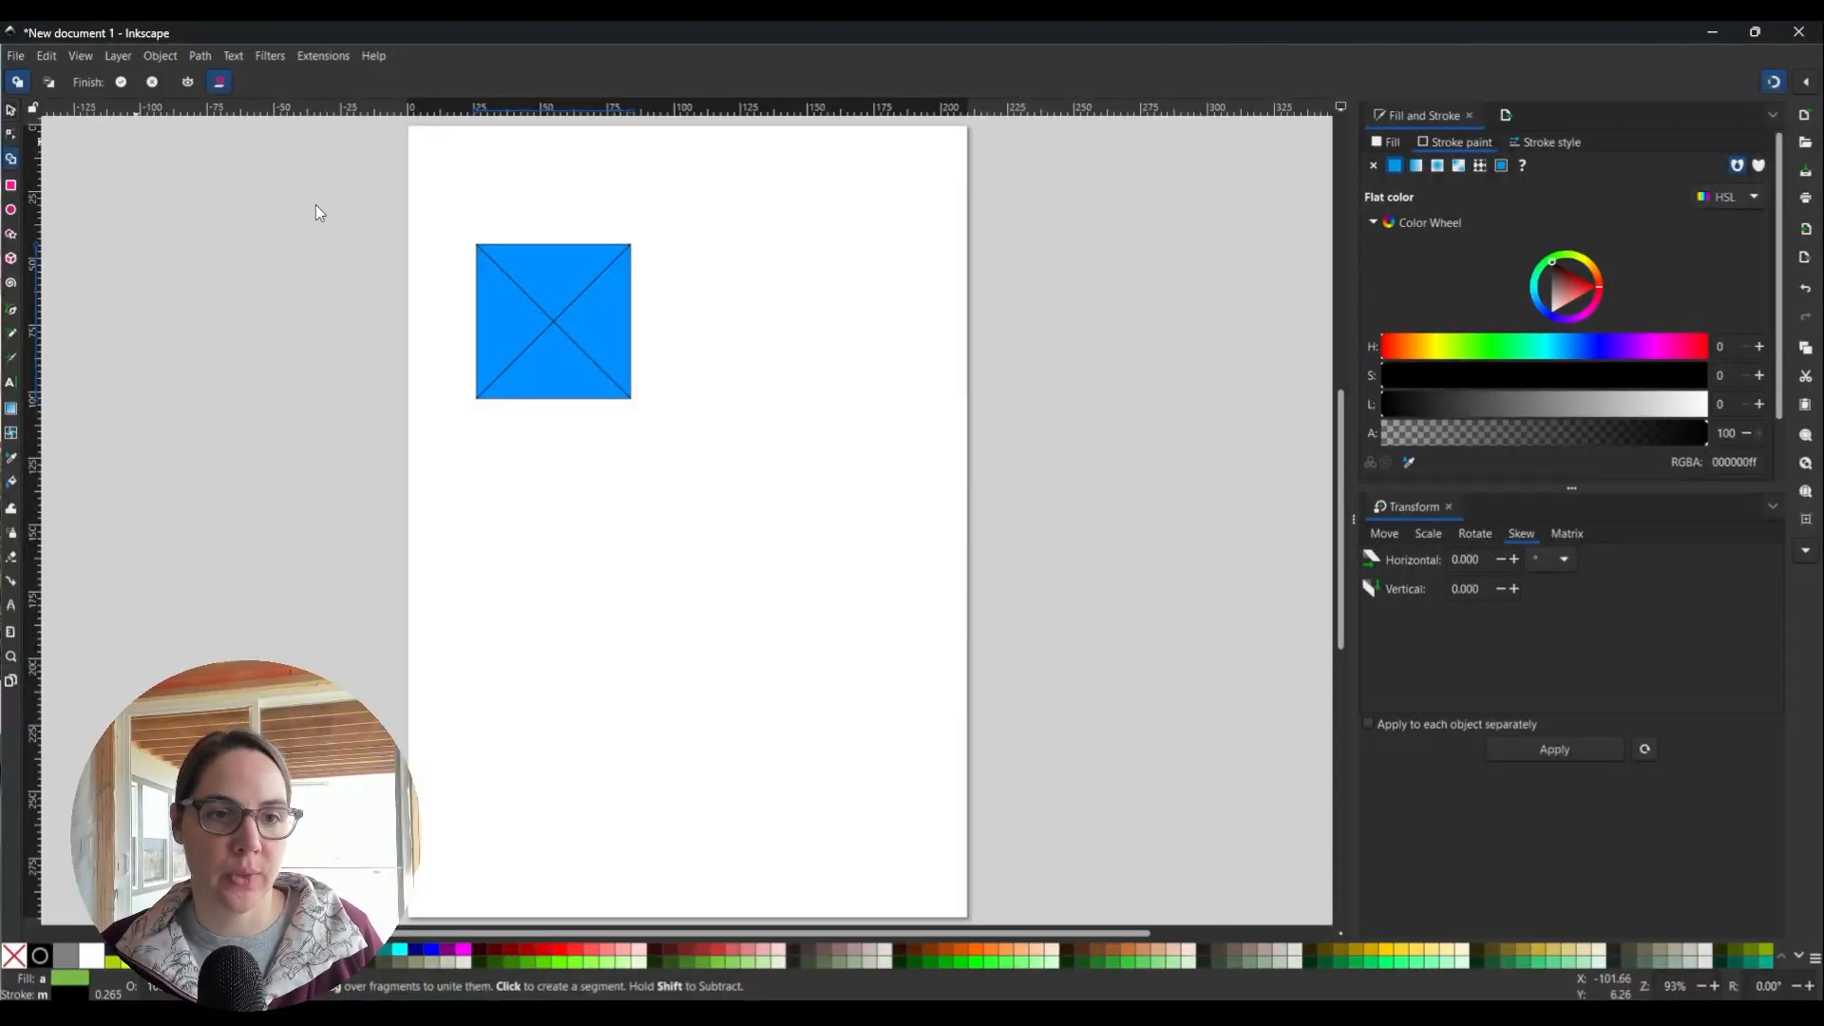
click(770, 381)
Select the green and red triangles and unite their left and top fragments.
click(551, 277)
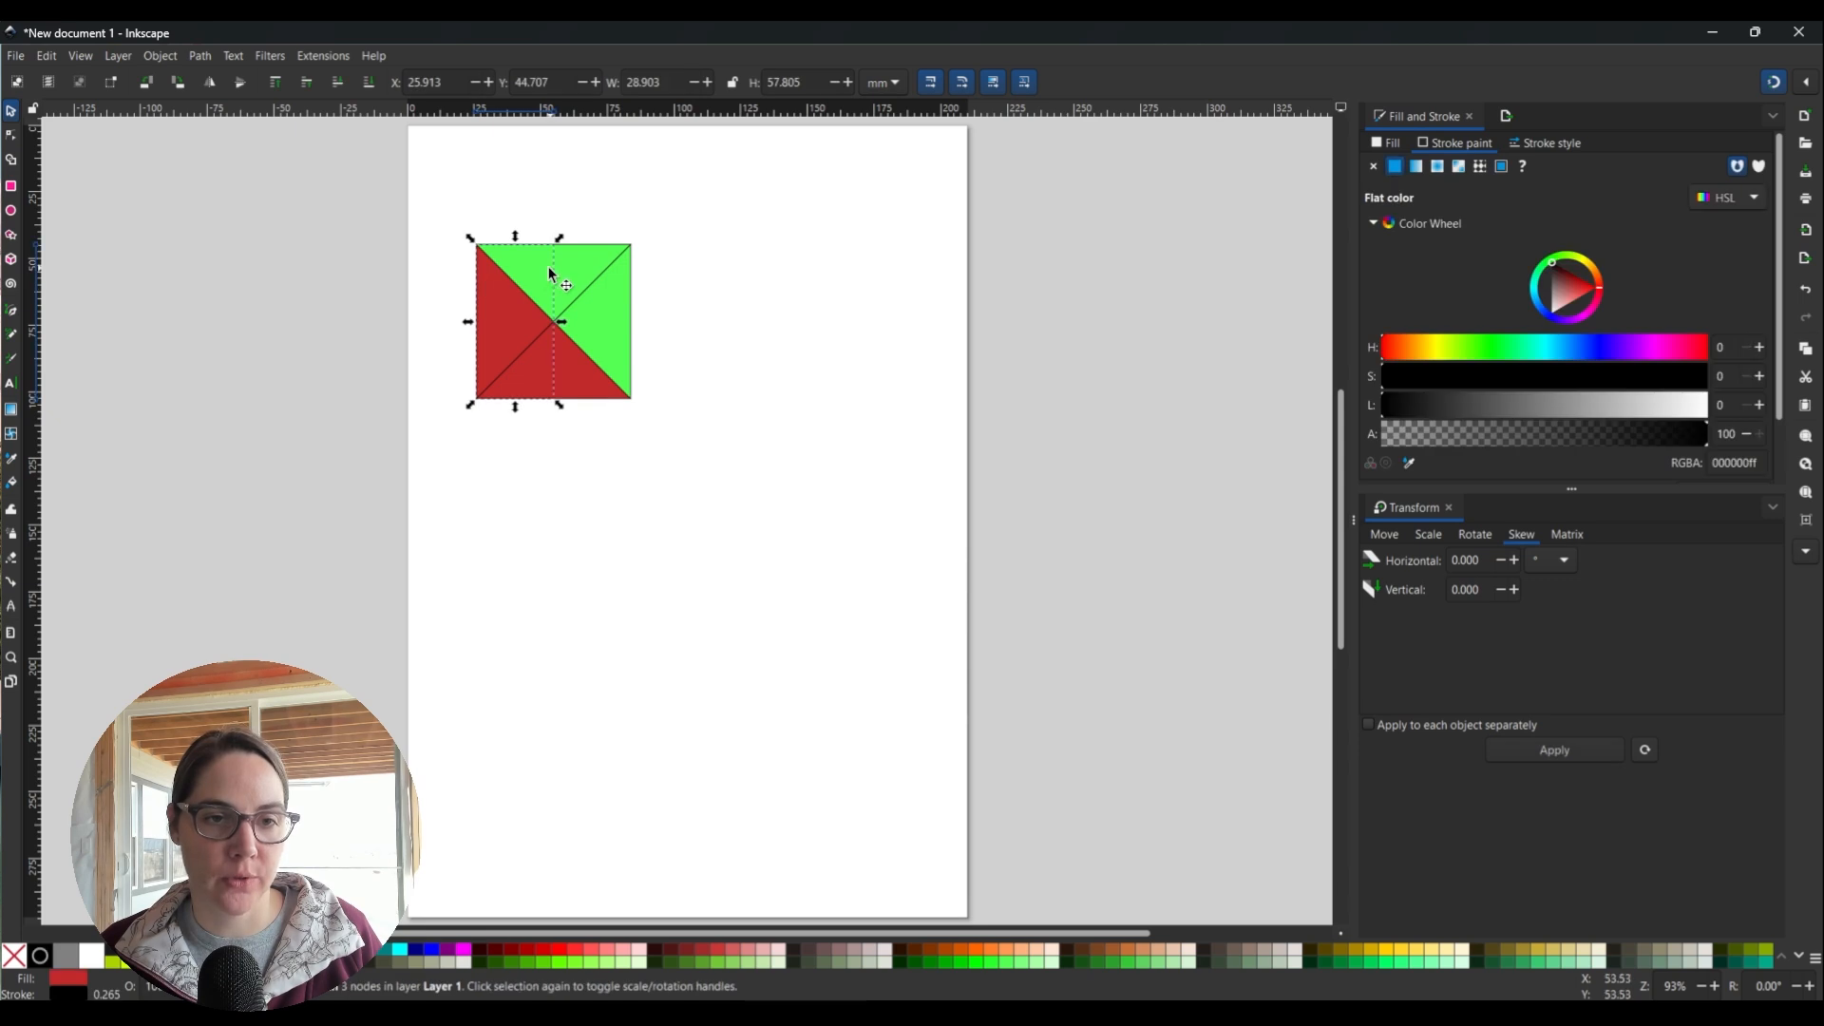
shift+click(507, 307)
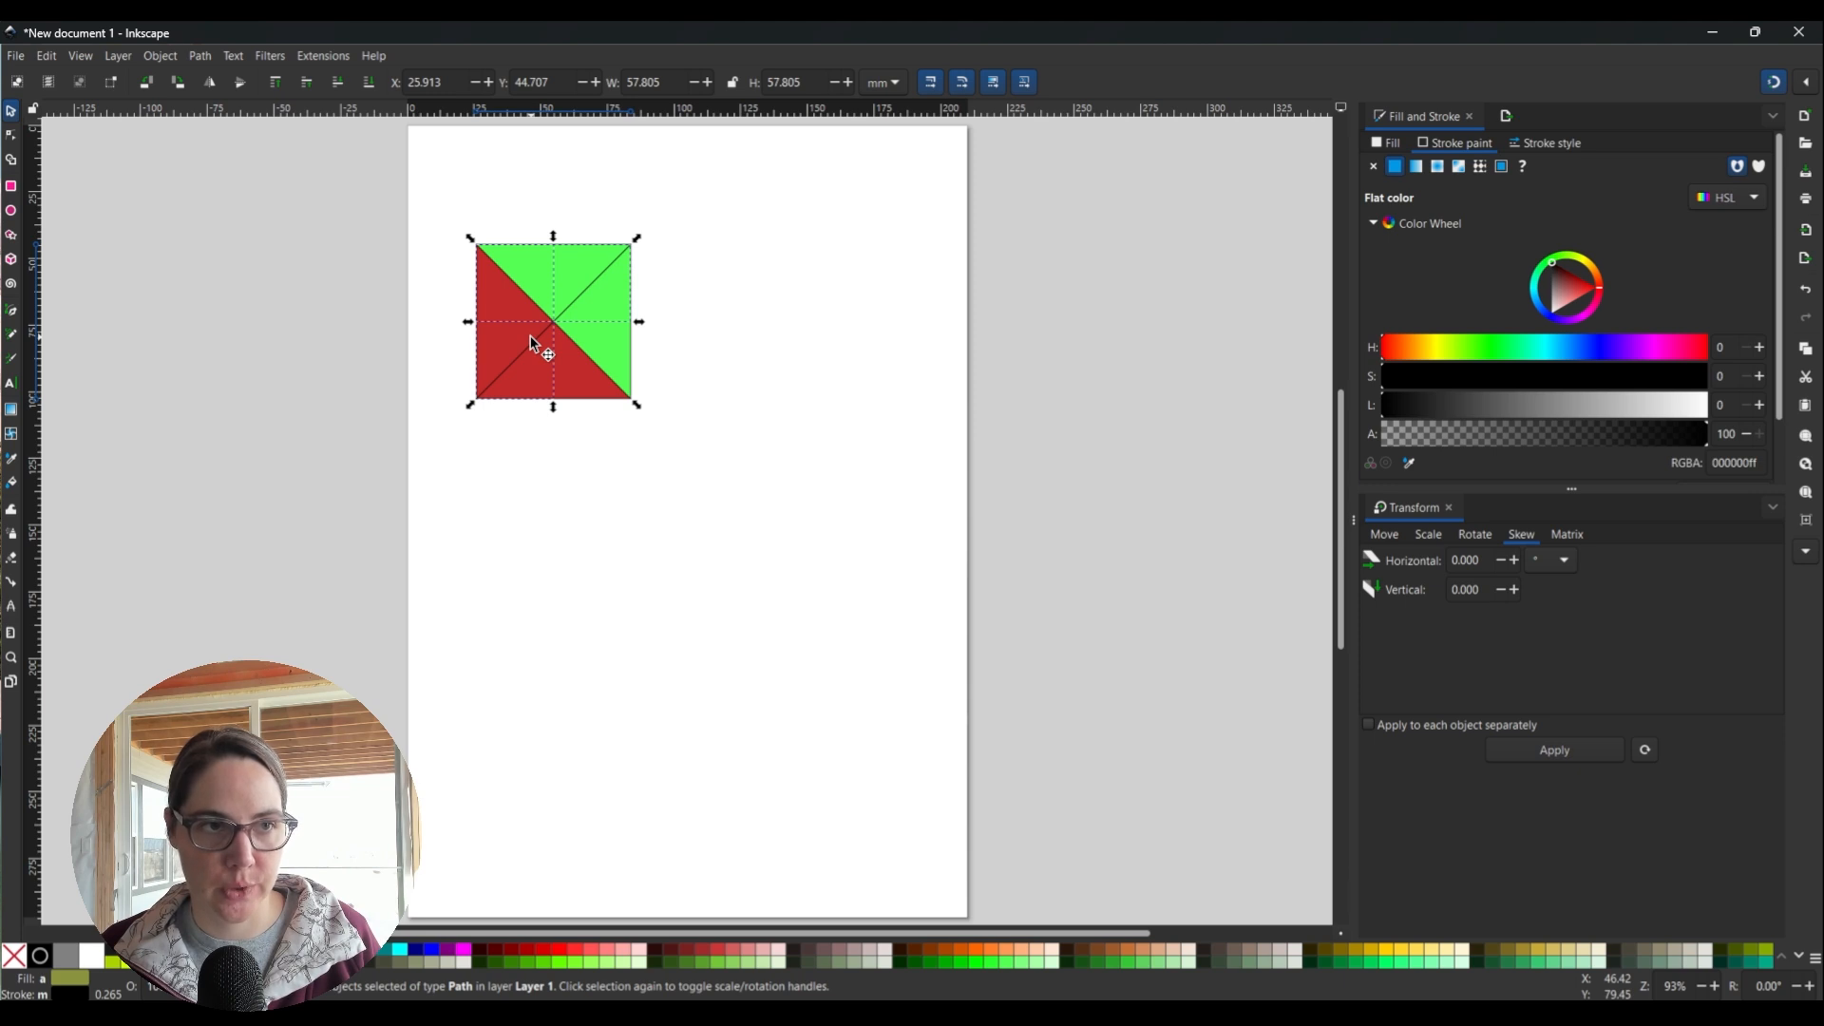
key(x)
drag(499, 318, 561, 288)
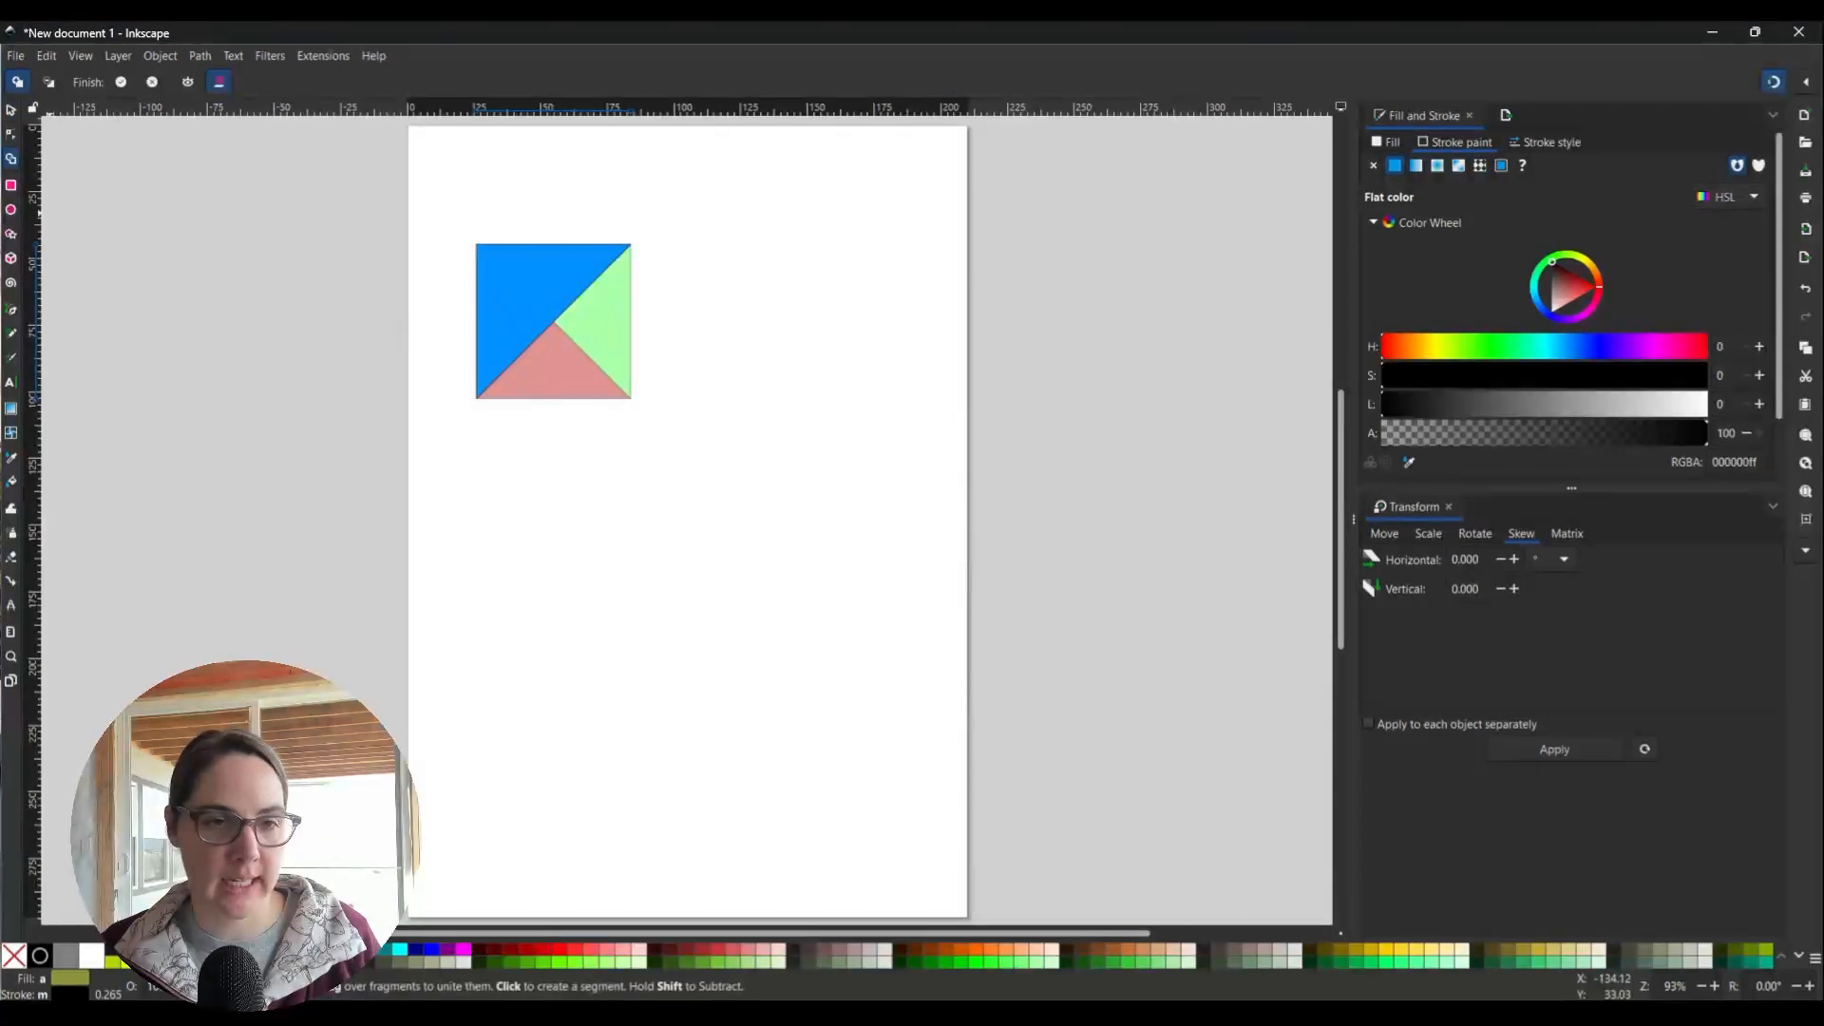
click(12, 111)
click(894, 352)
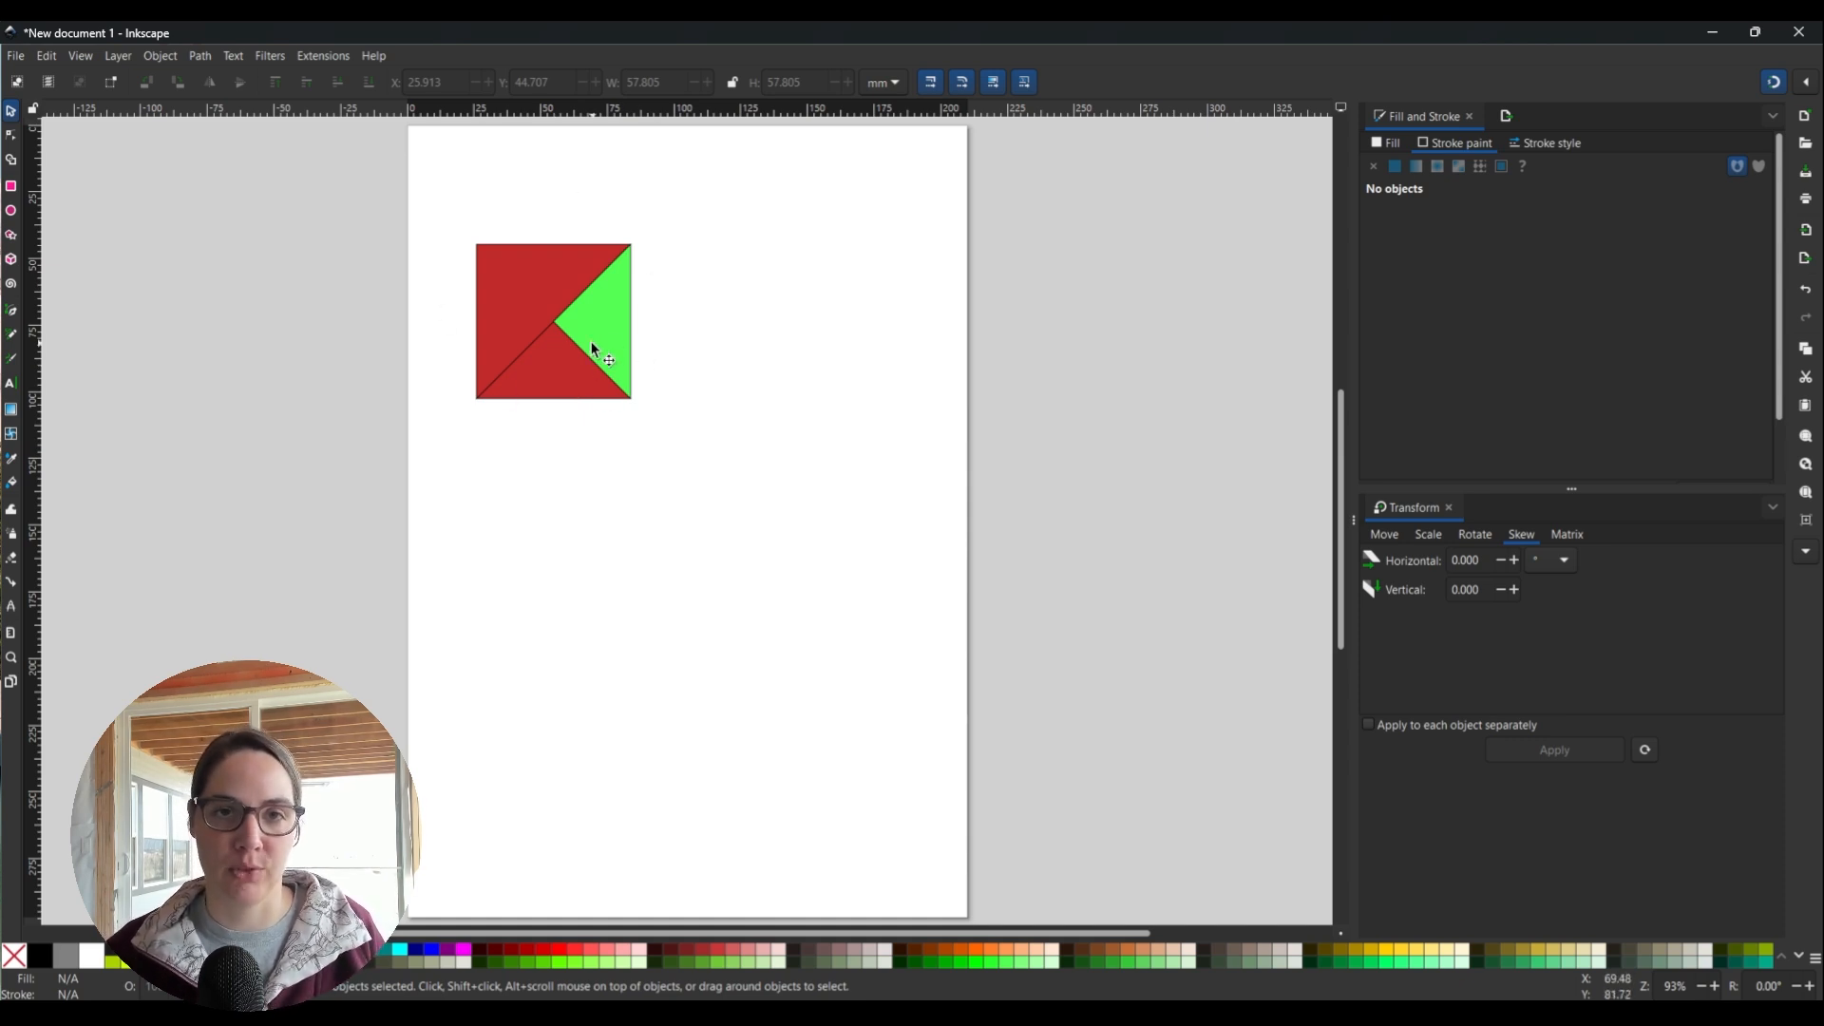
Colour the square's large upper-left piece orange from the palette.
scroll(592, 350, up, 2)
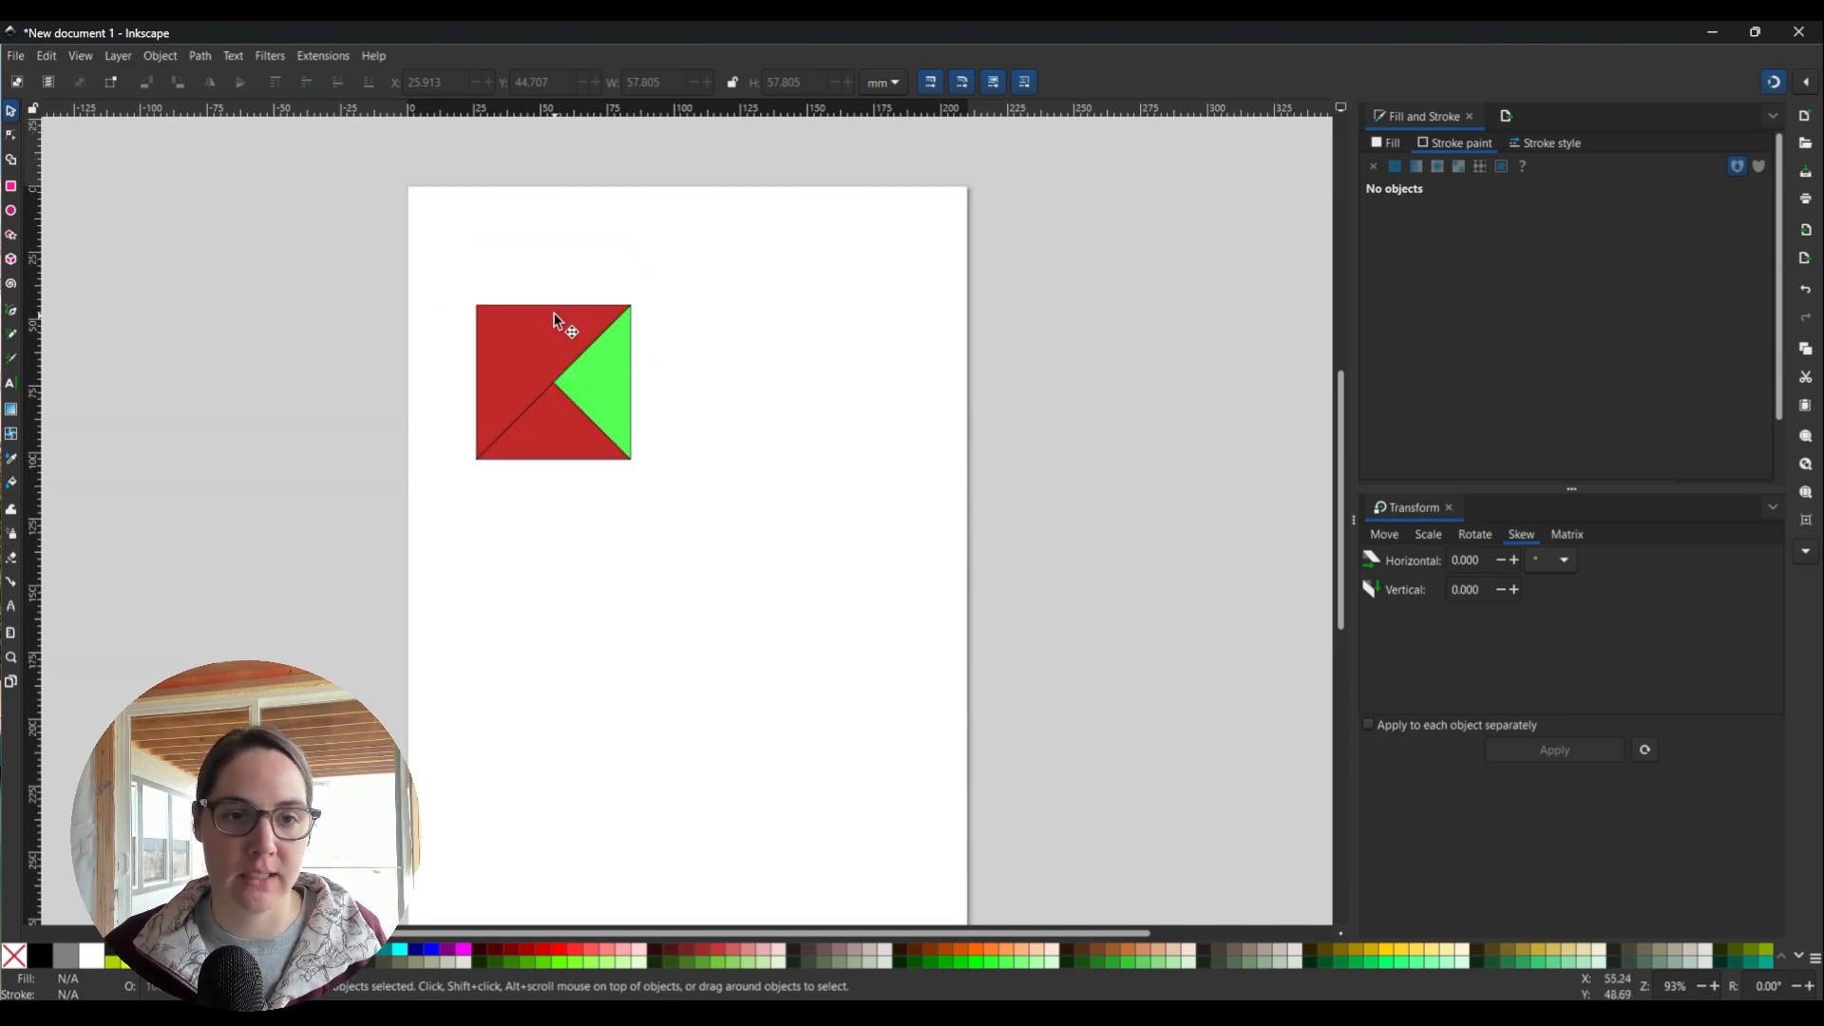
click(567, 315)
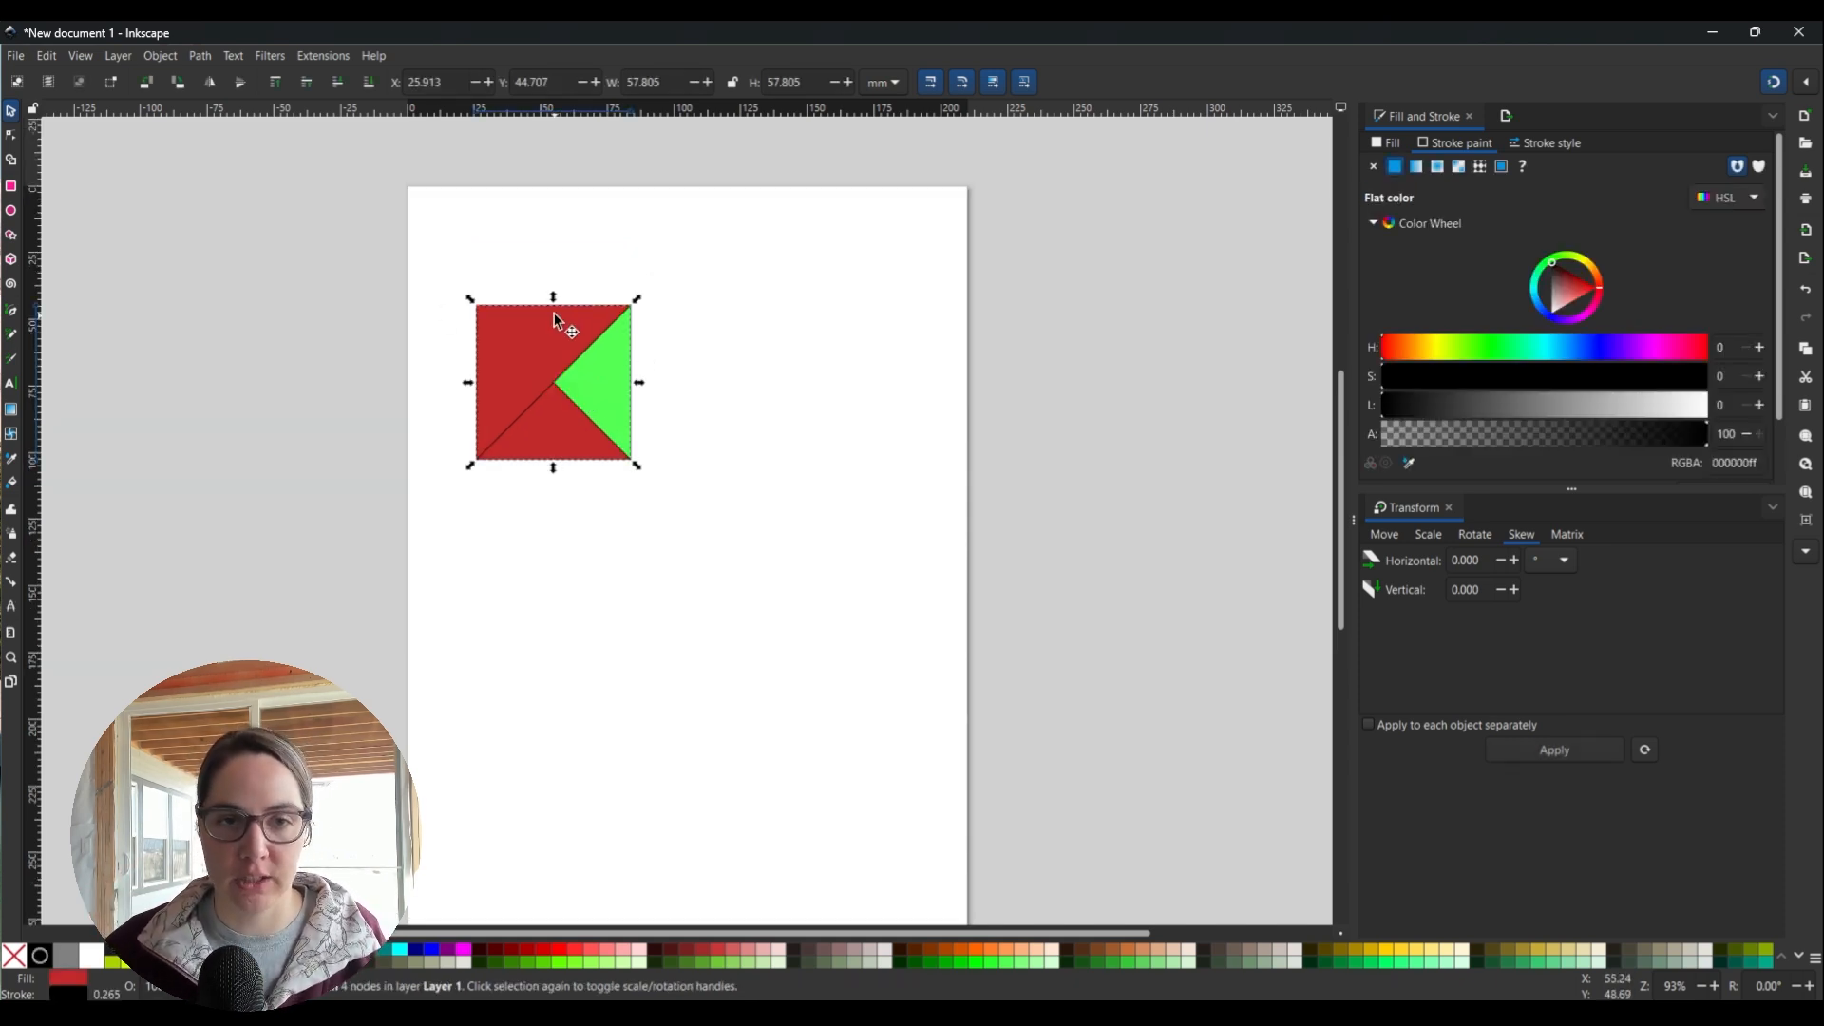
click(997, 946)
click(846, 755)
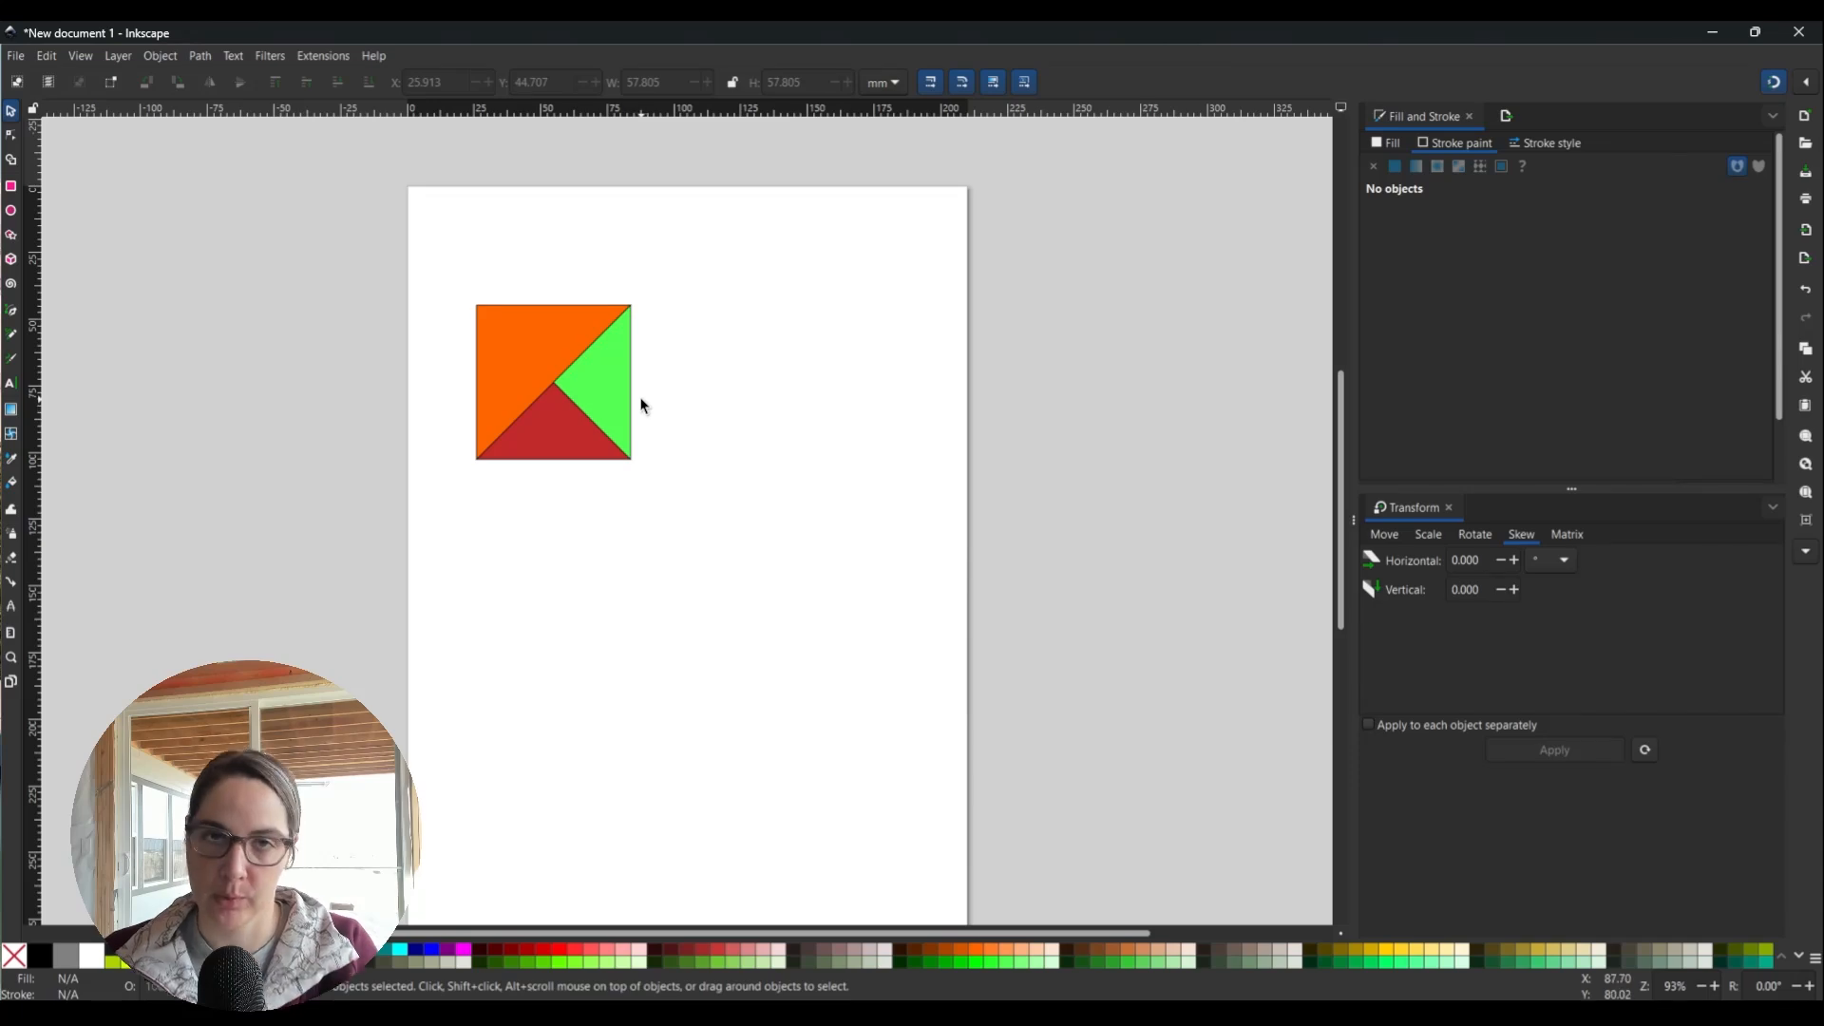
Draw a vertical straight line about 59.514 mm tall just right of the square.
click(8, 313)
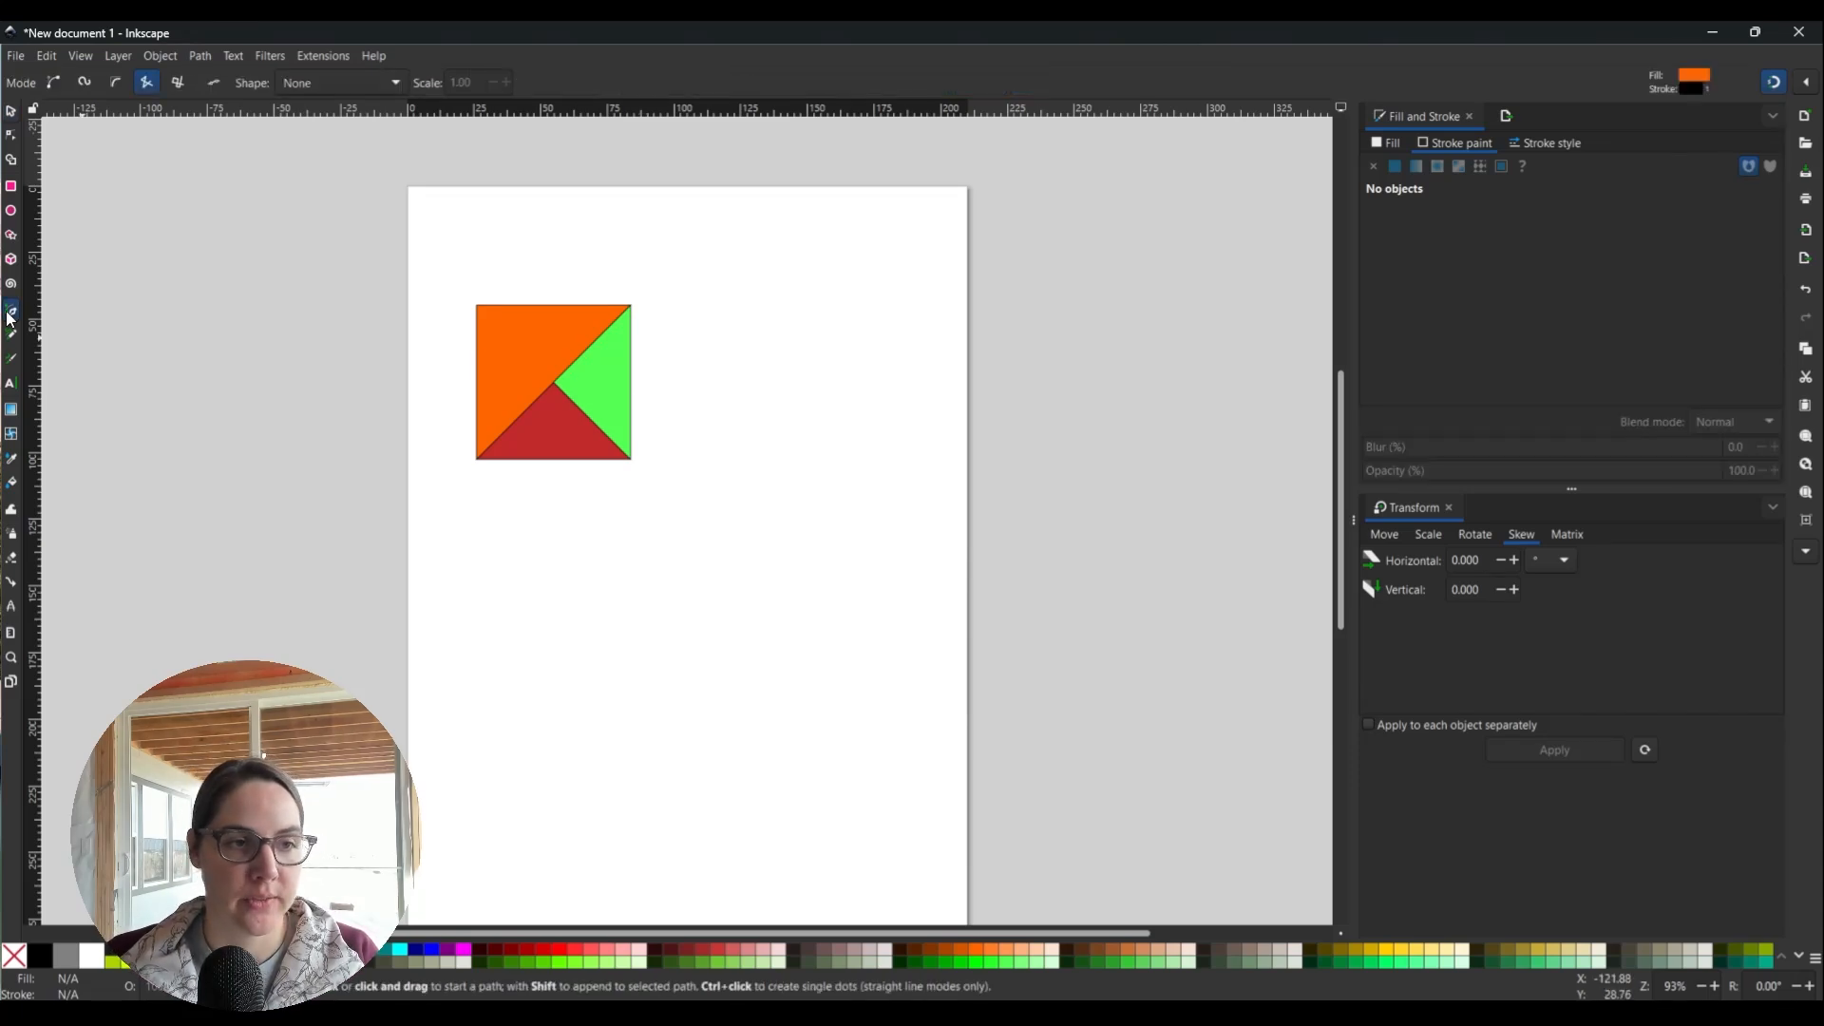
click(649, 305)
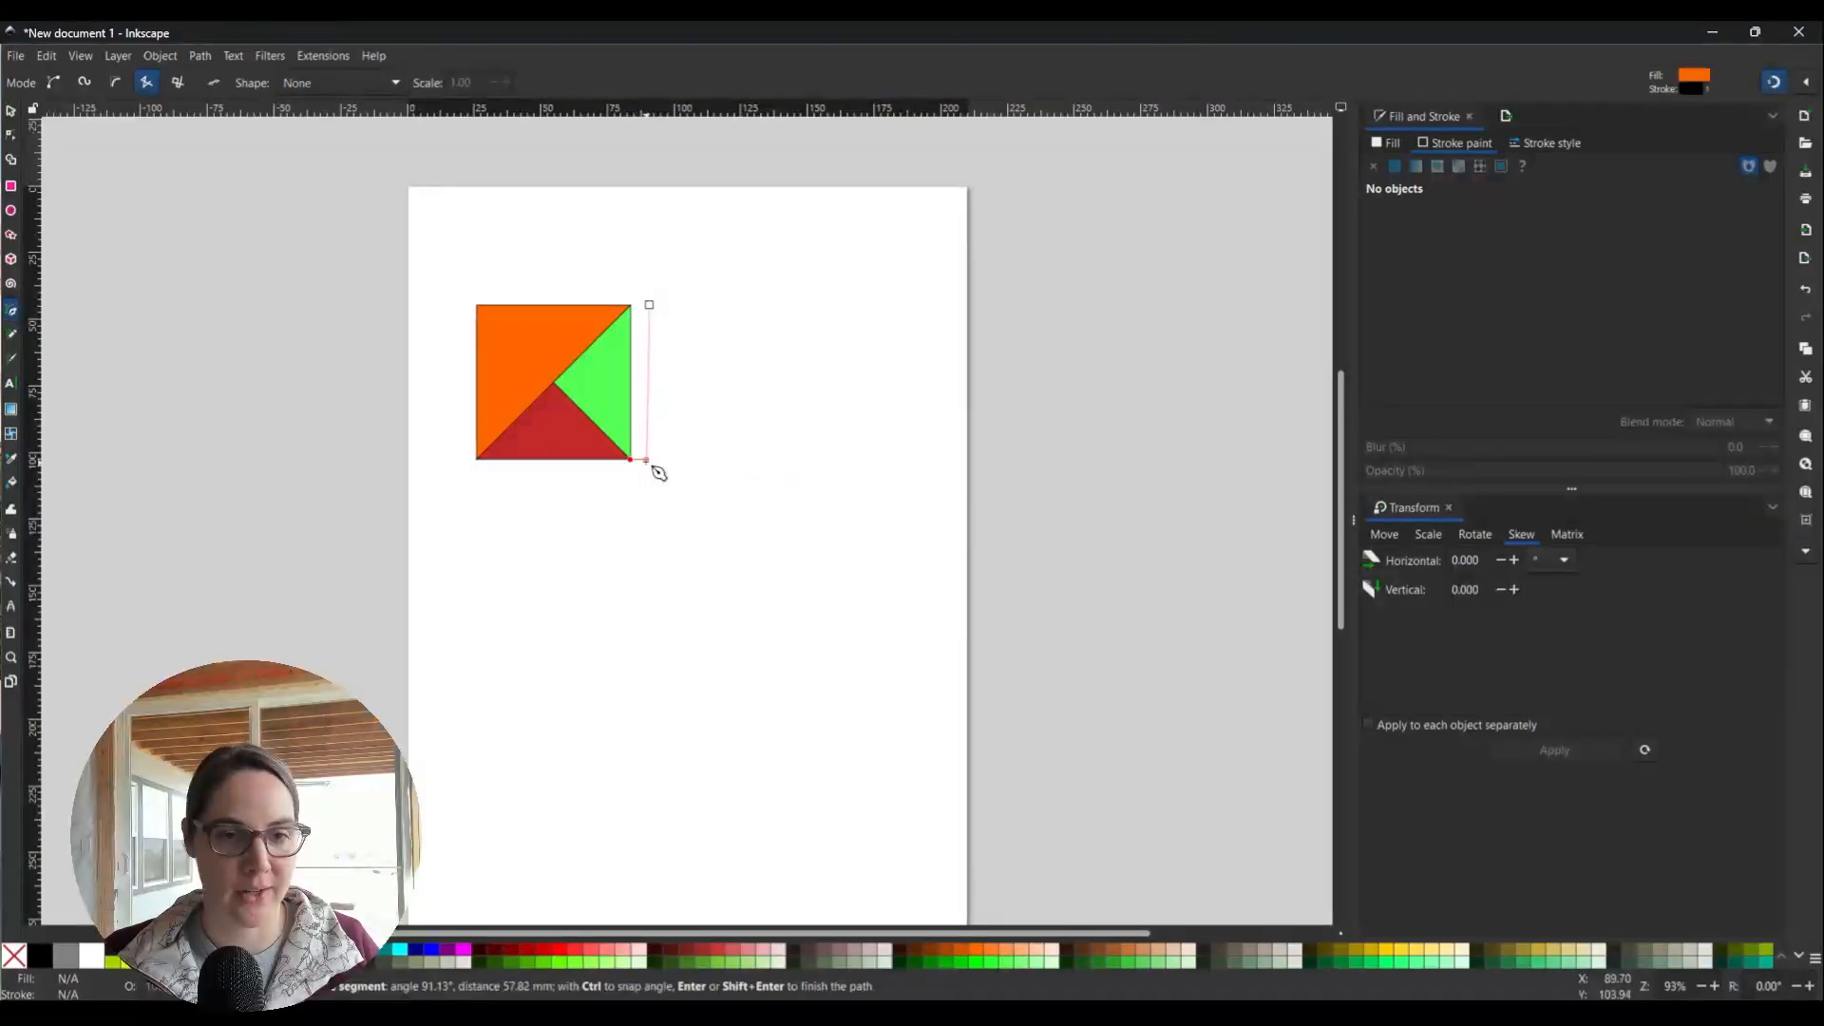
click(650, 465)
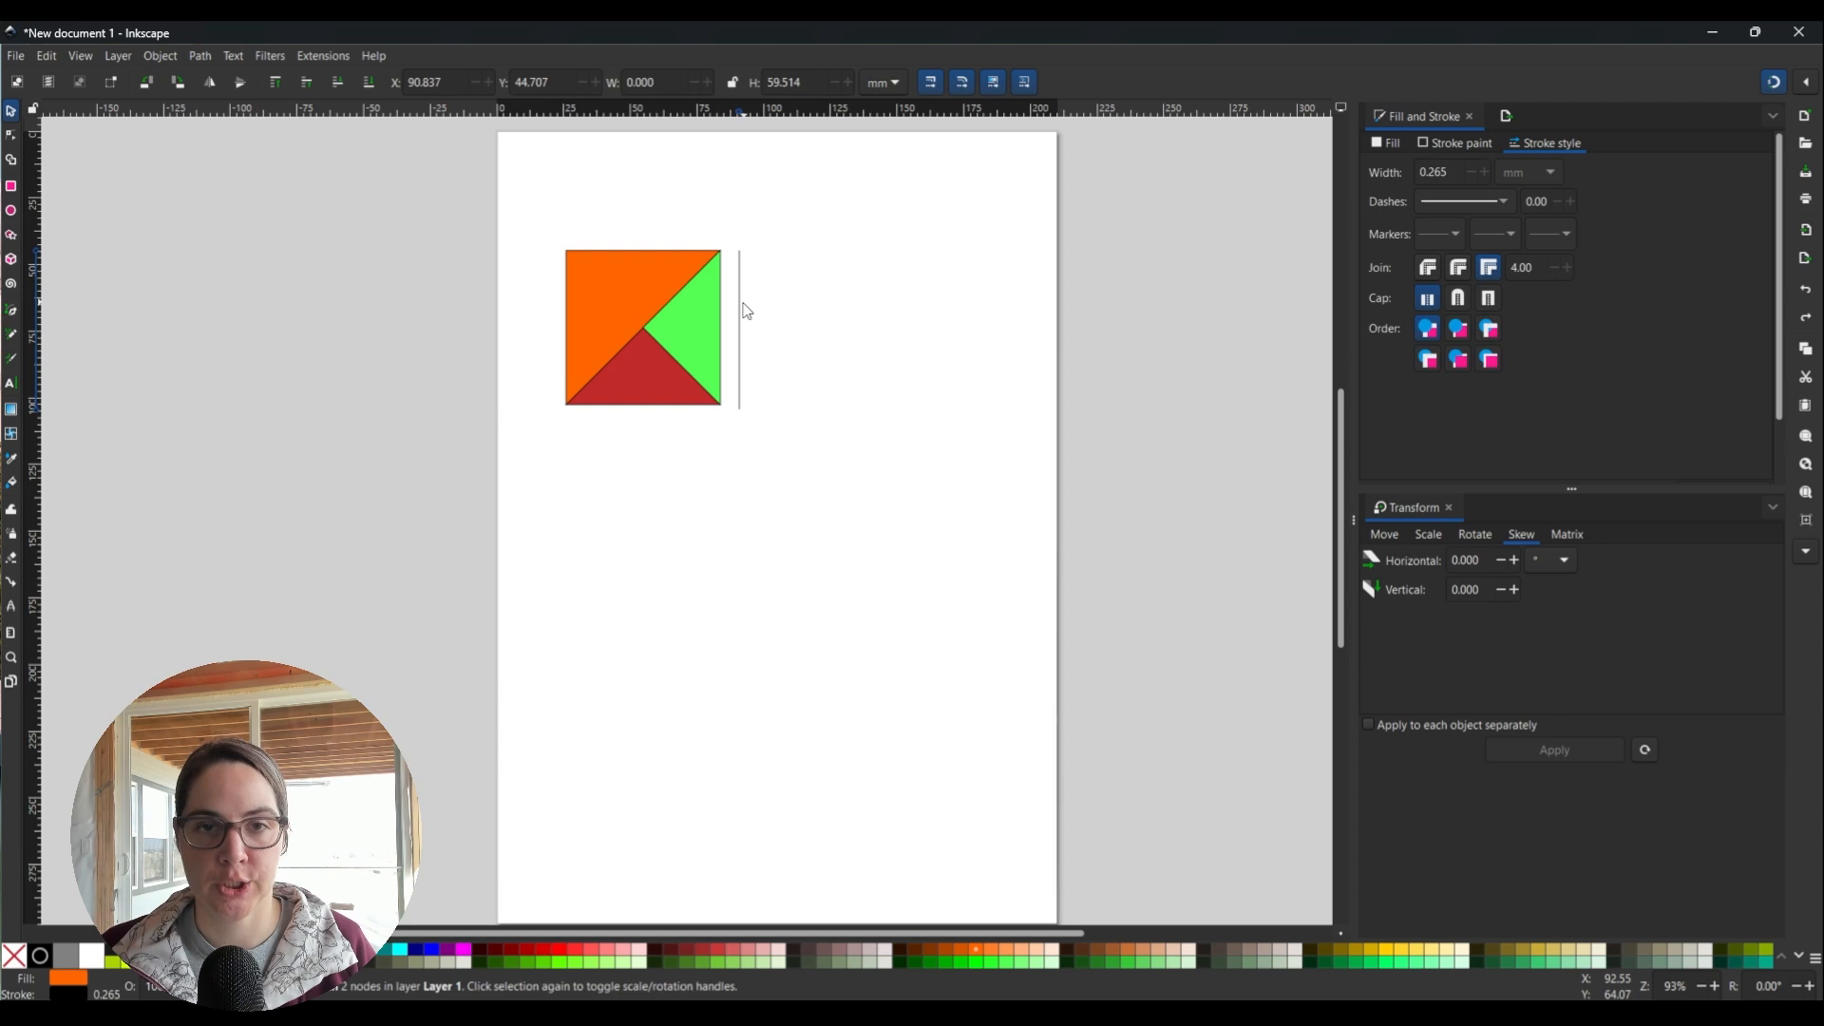
right_click(746, 310)
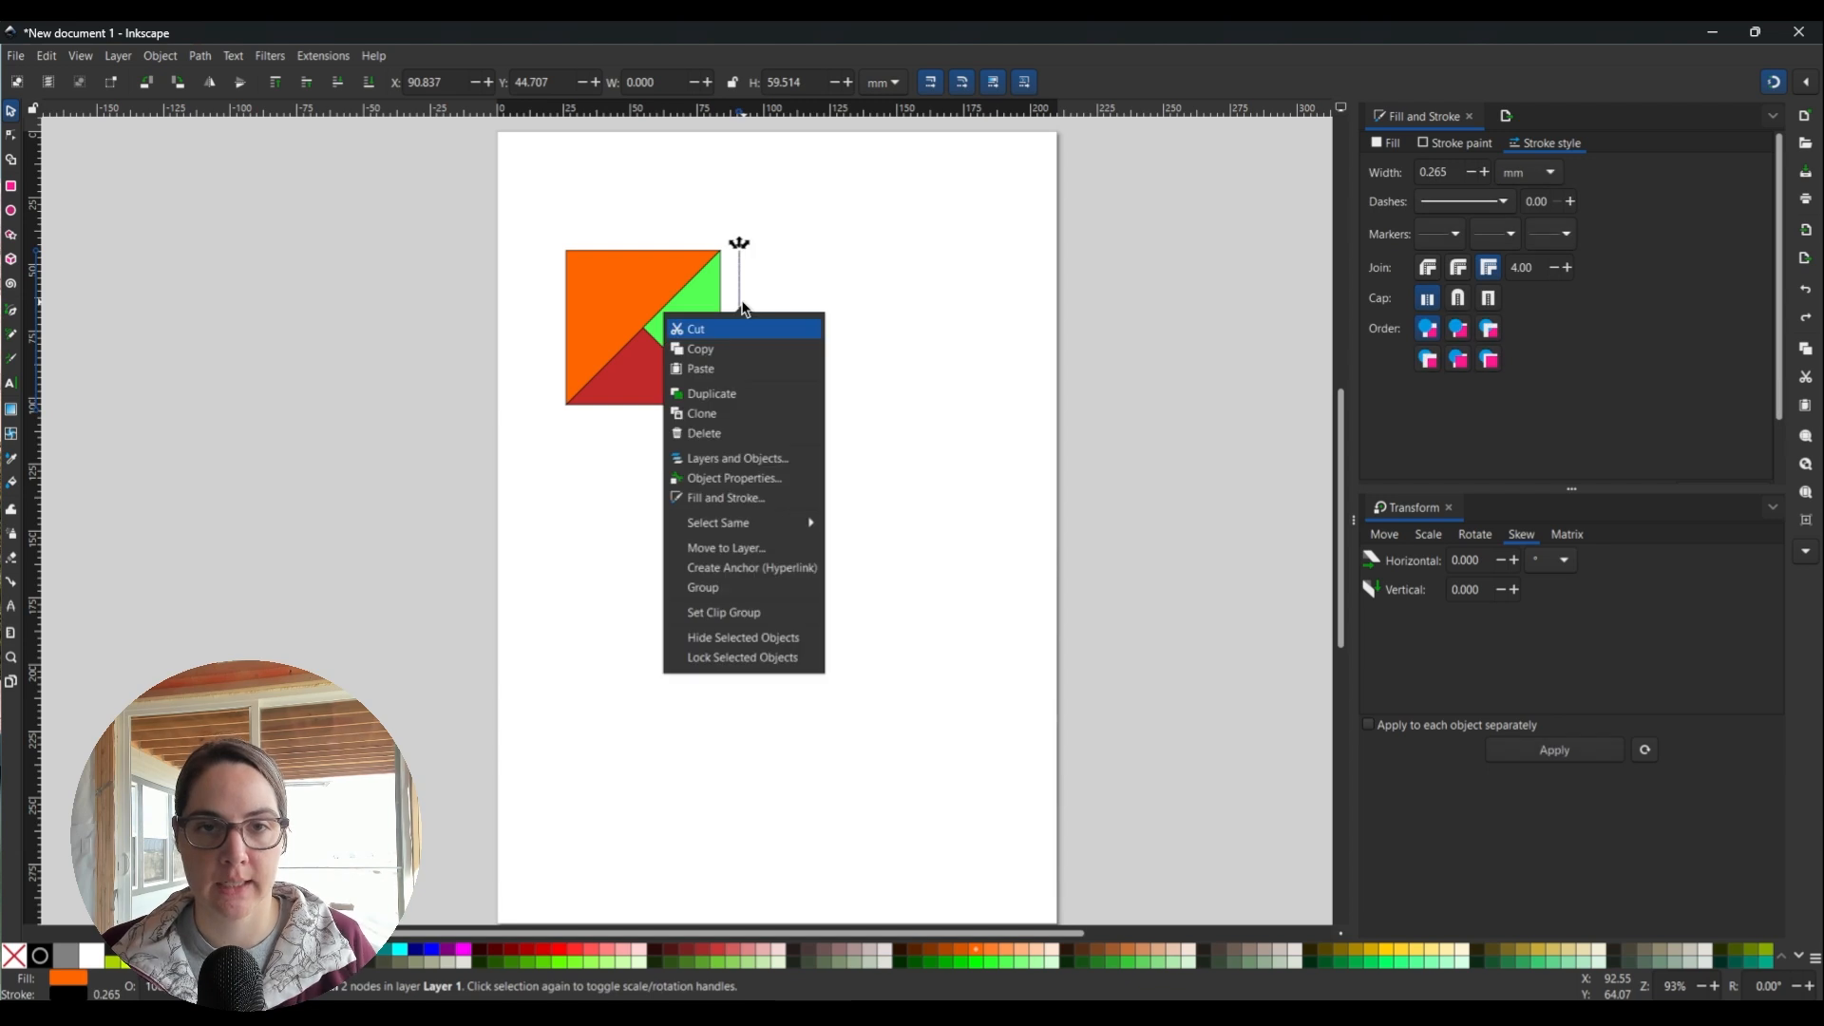
click(1550, 148)
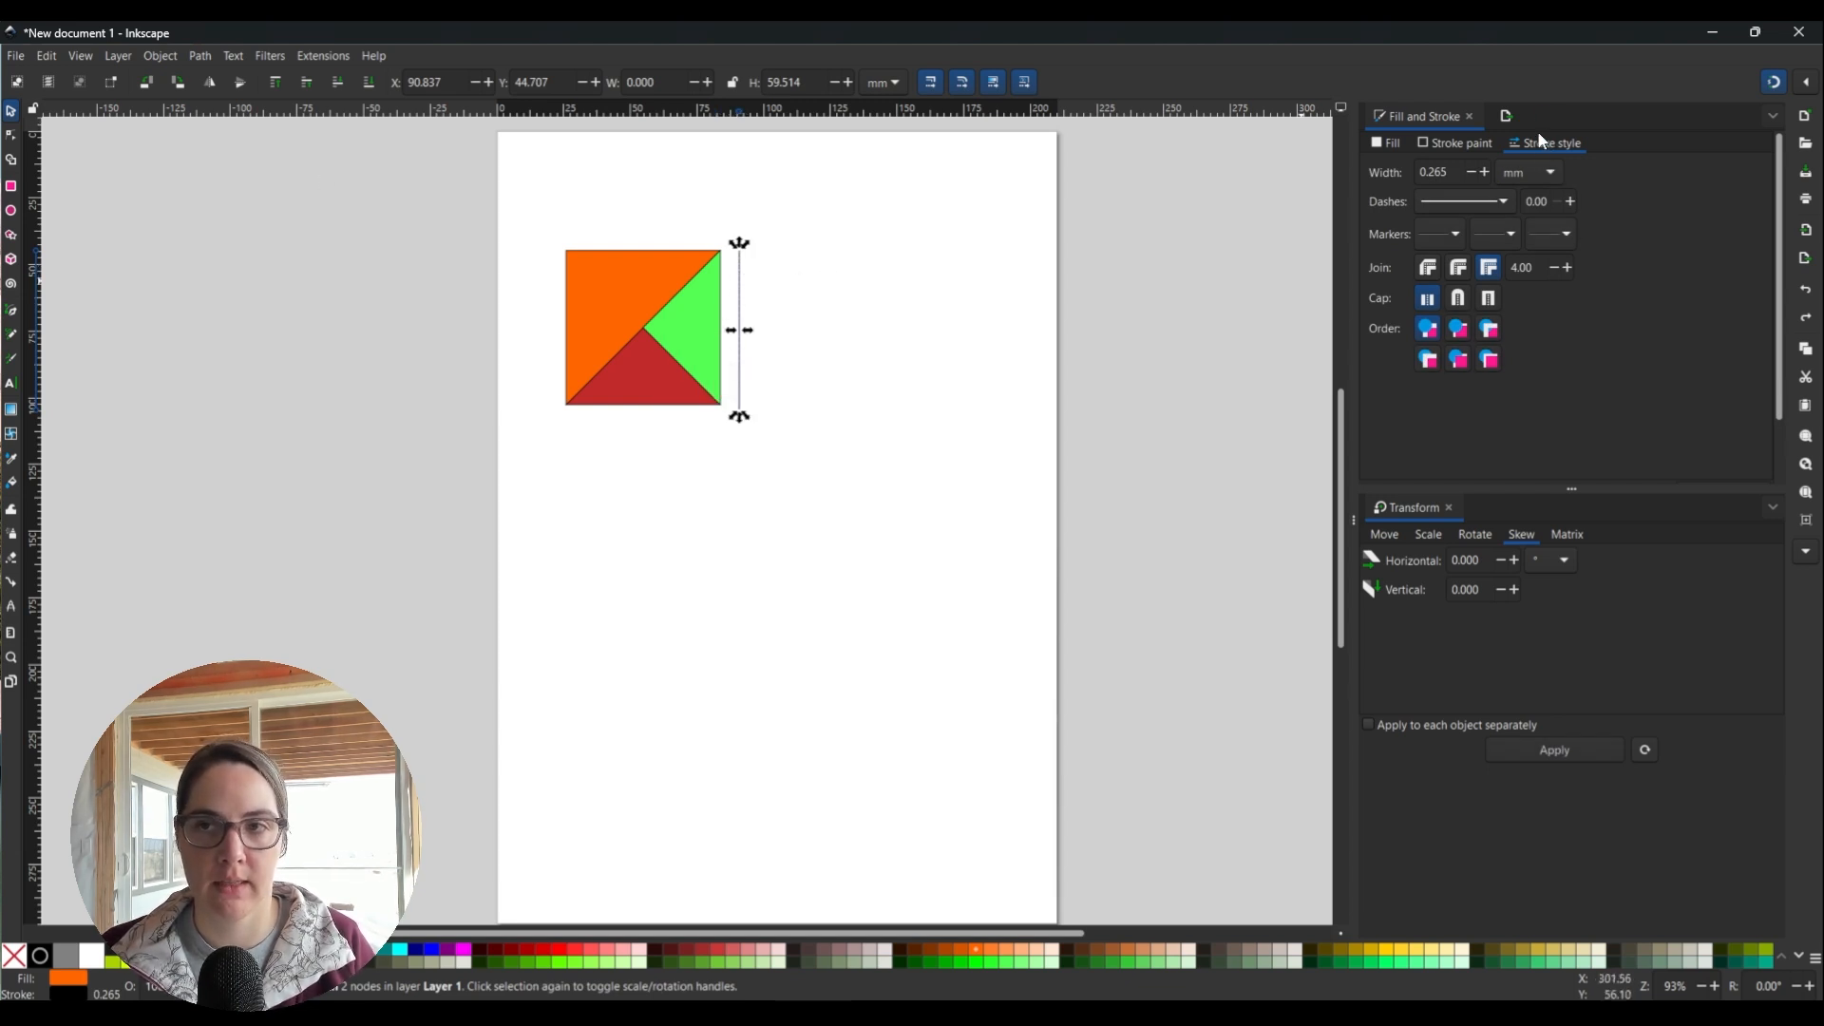
Add triangle arrowheads to the line's start and end markers, then check the mid-marker options.
click(1435, 237)
click(1417, 323)
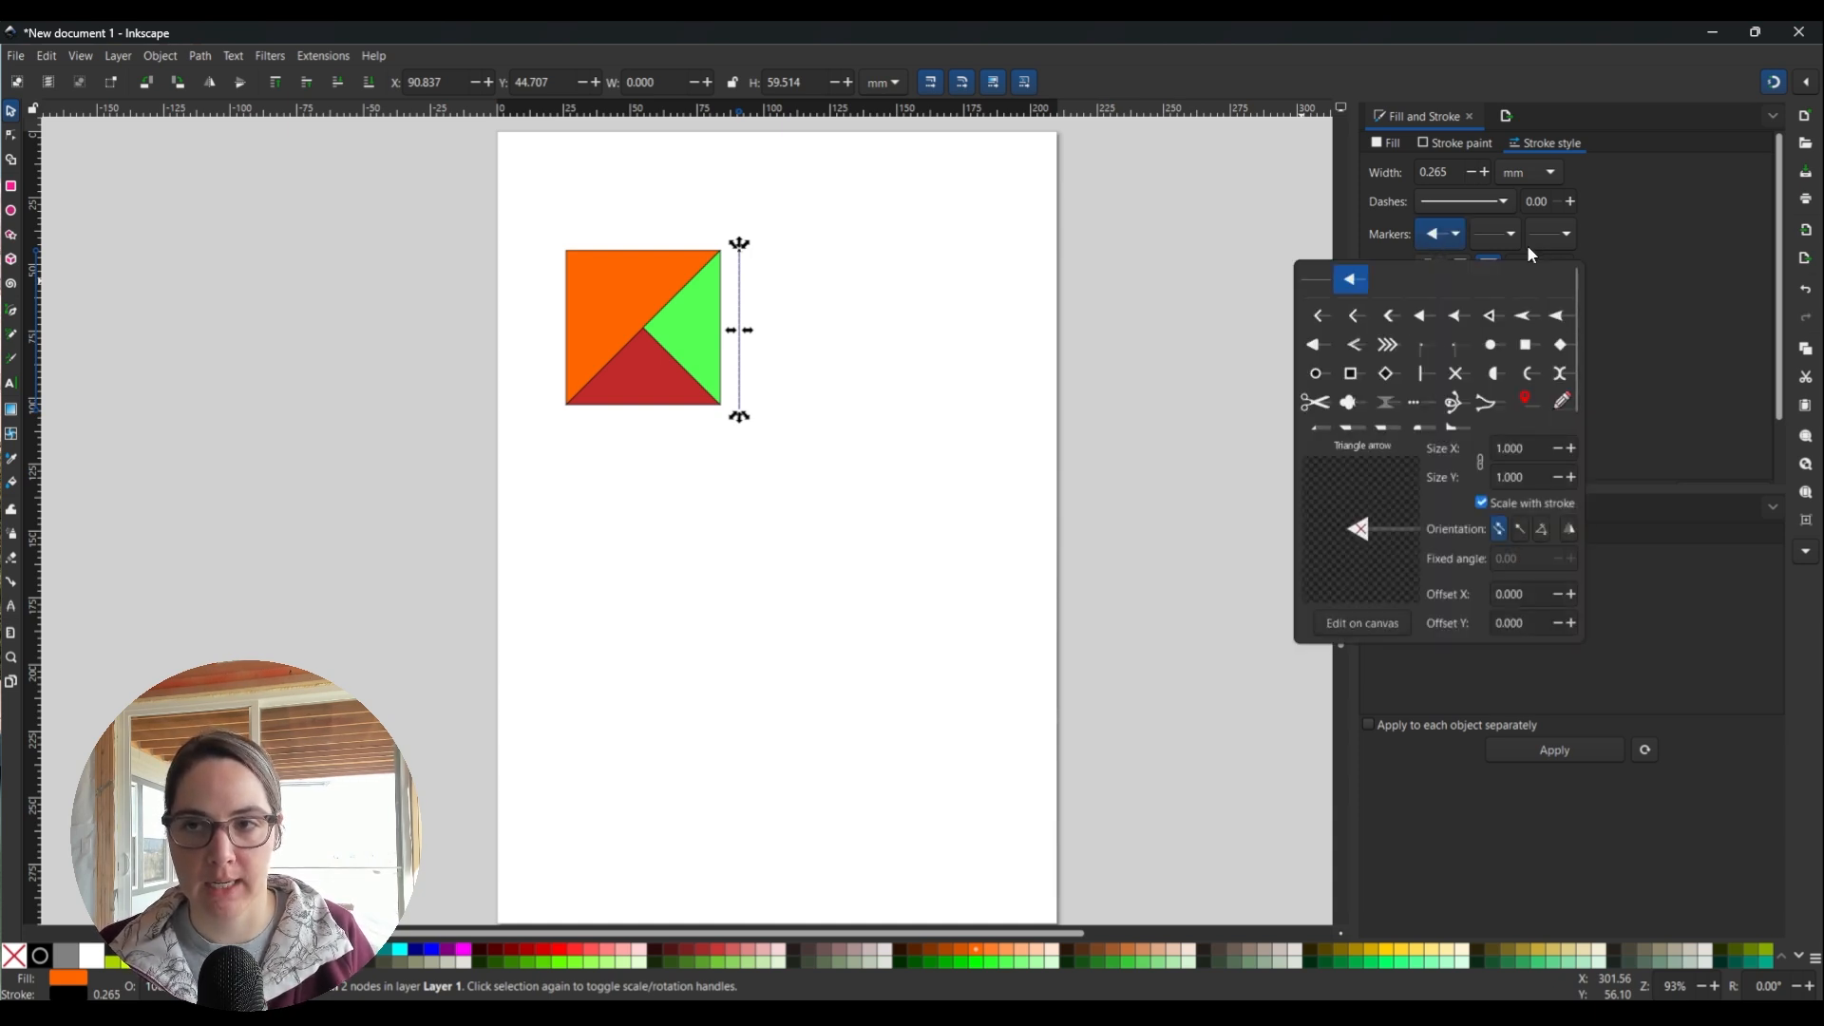
click(1539, 238)
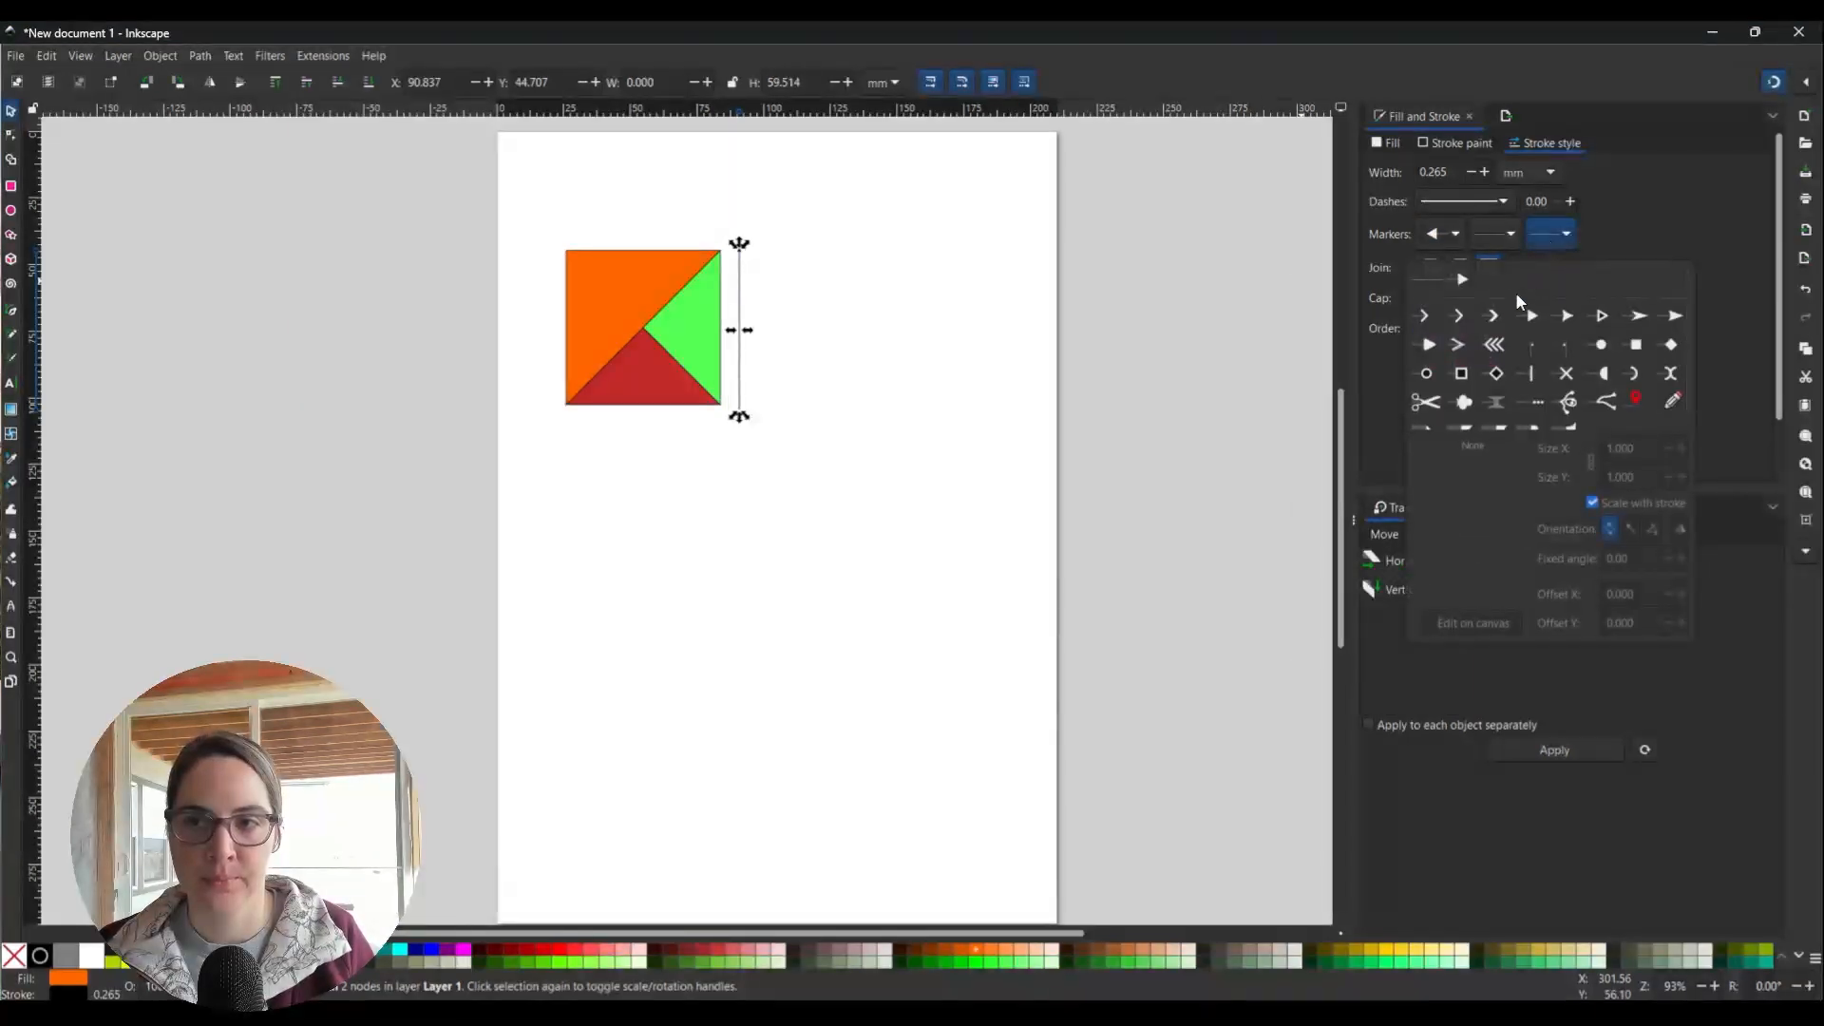
click(1462, 280)
click(1664, 252)
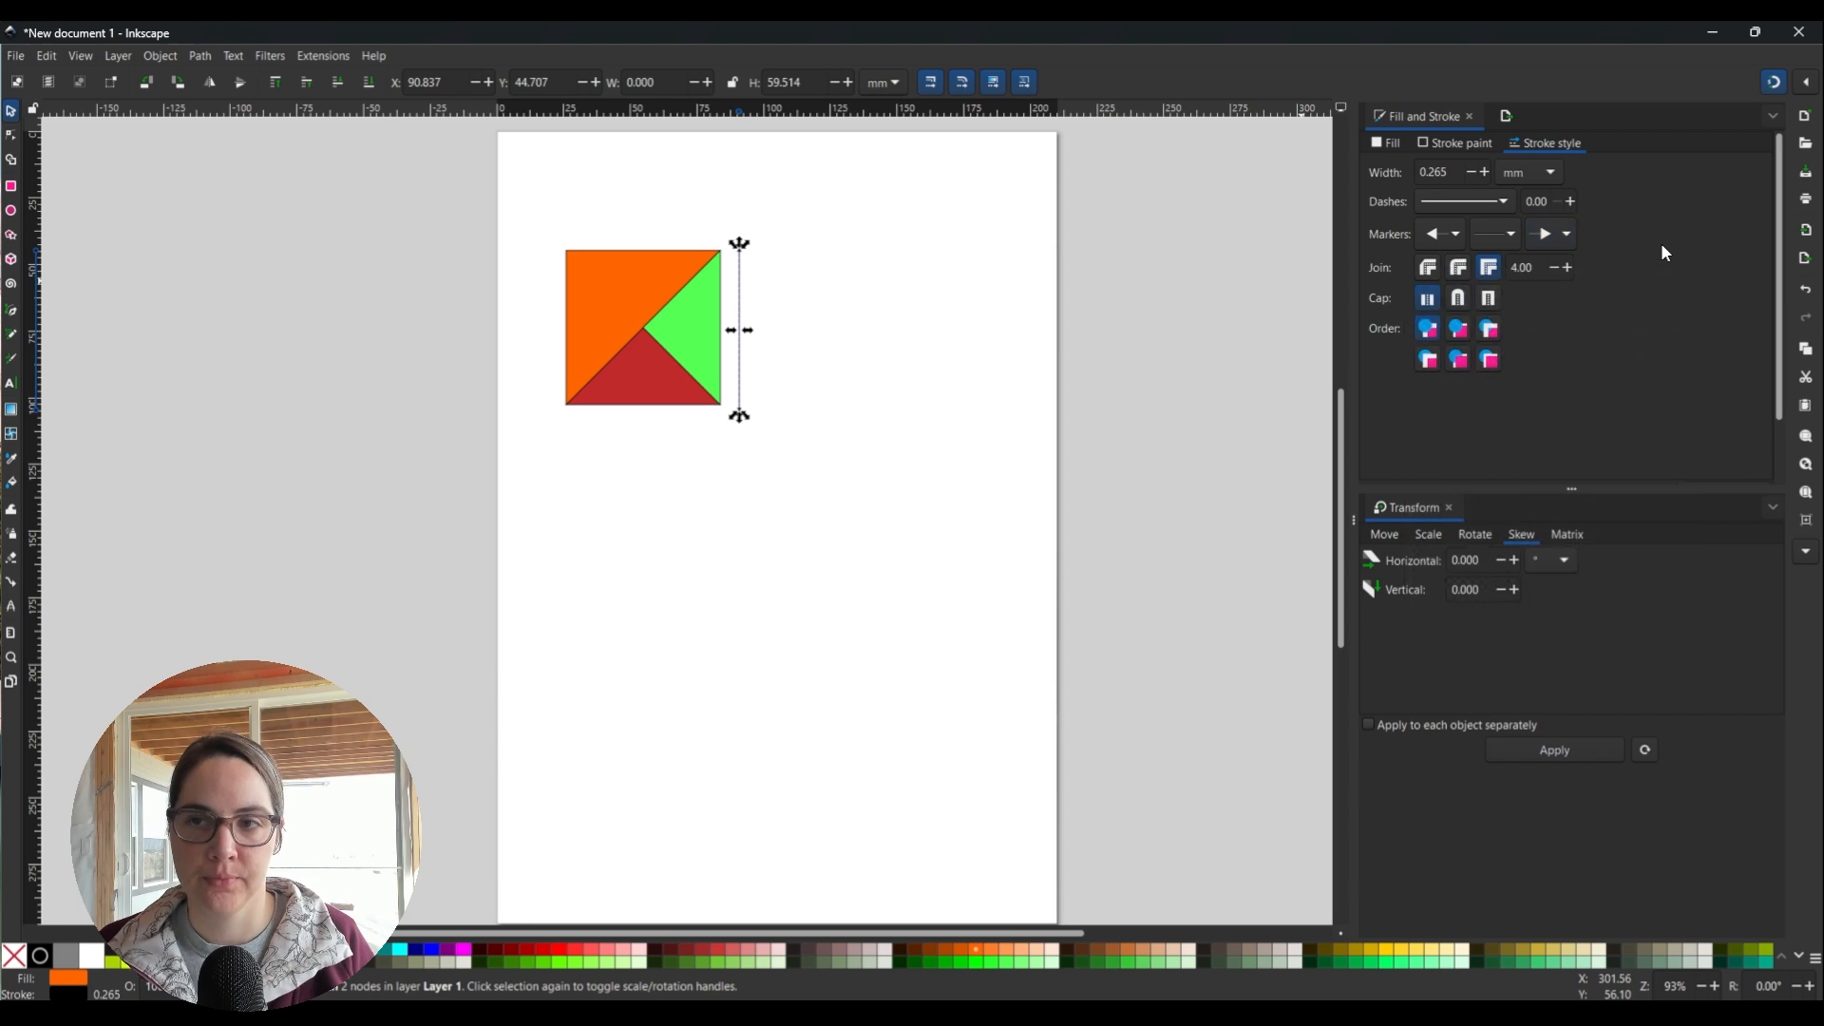
click(1029, 380)
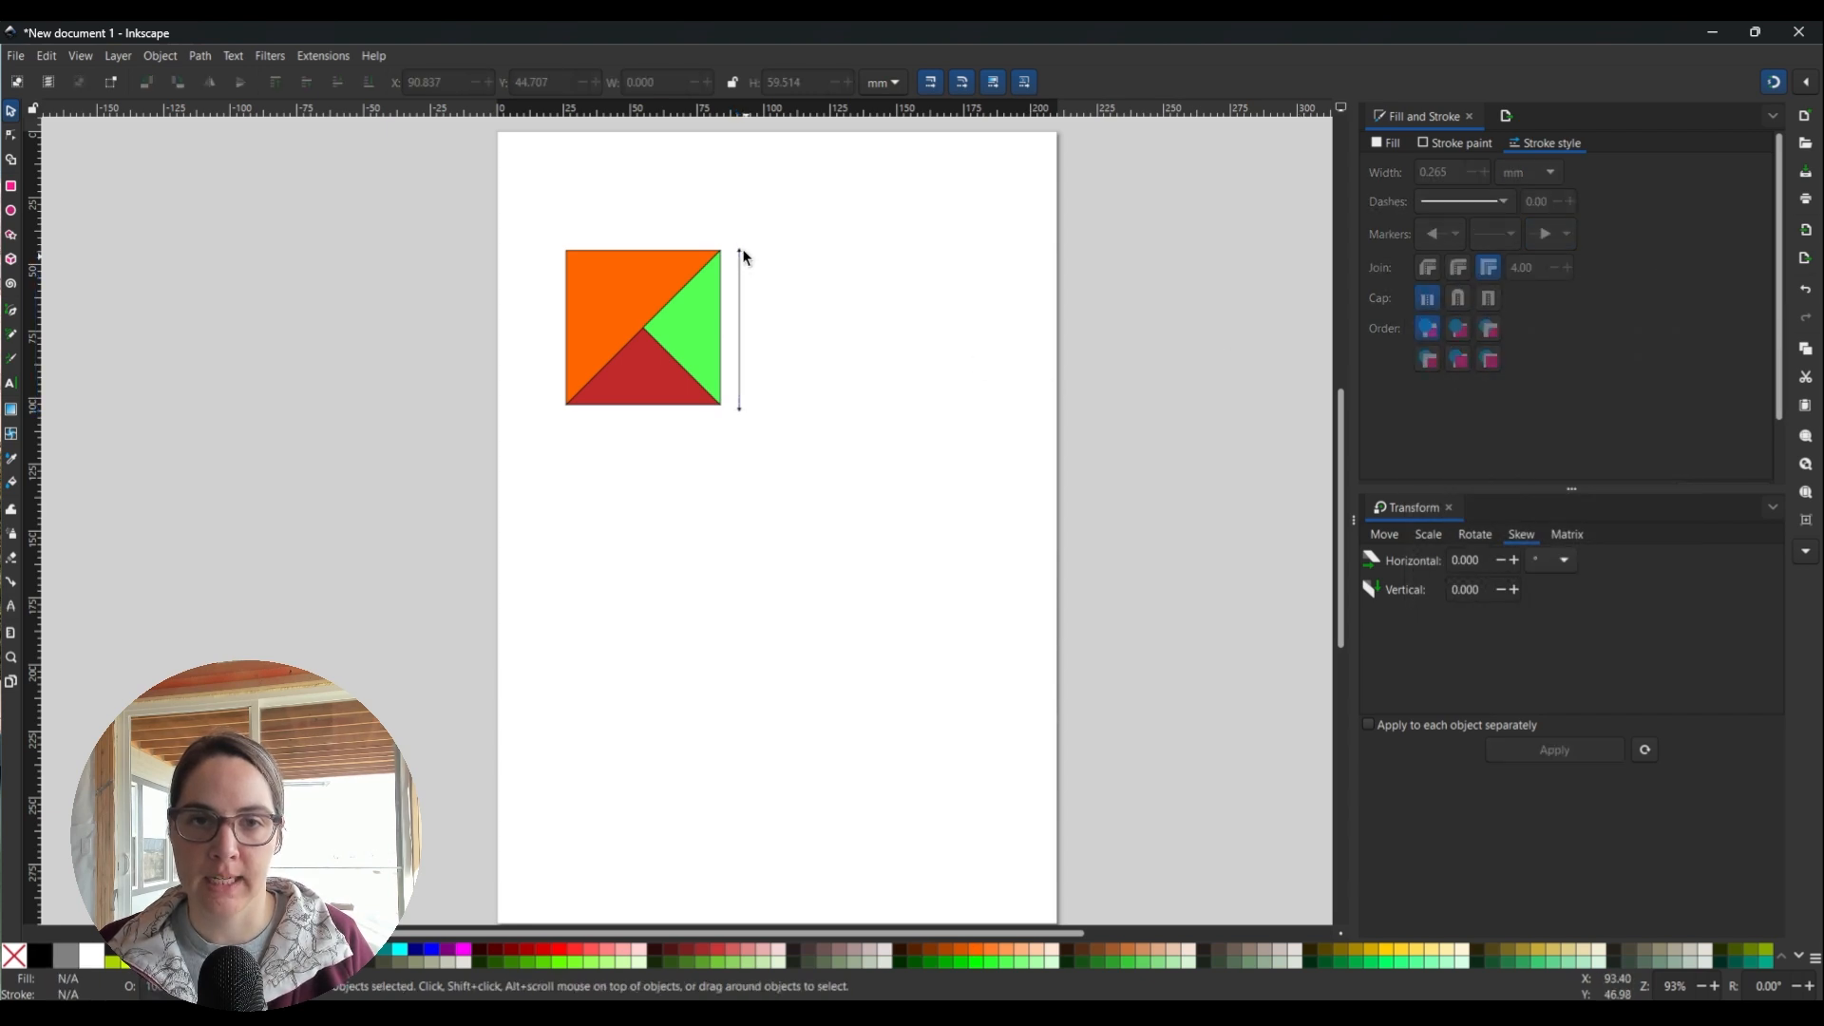
click(740, 385)
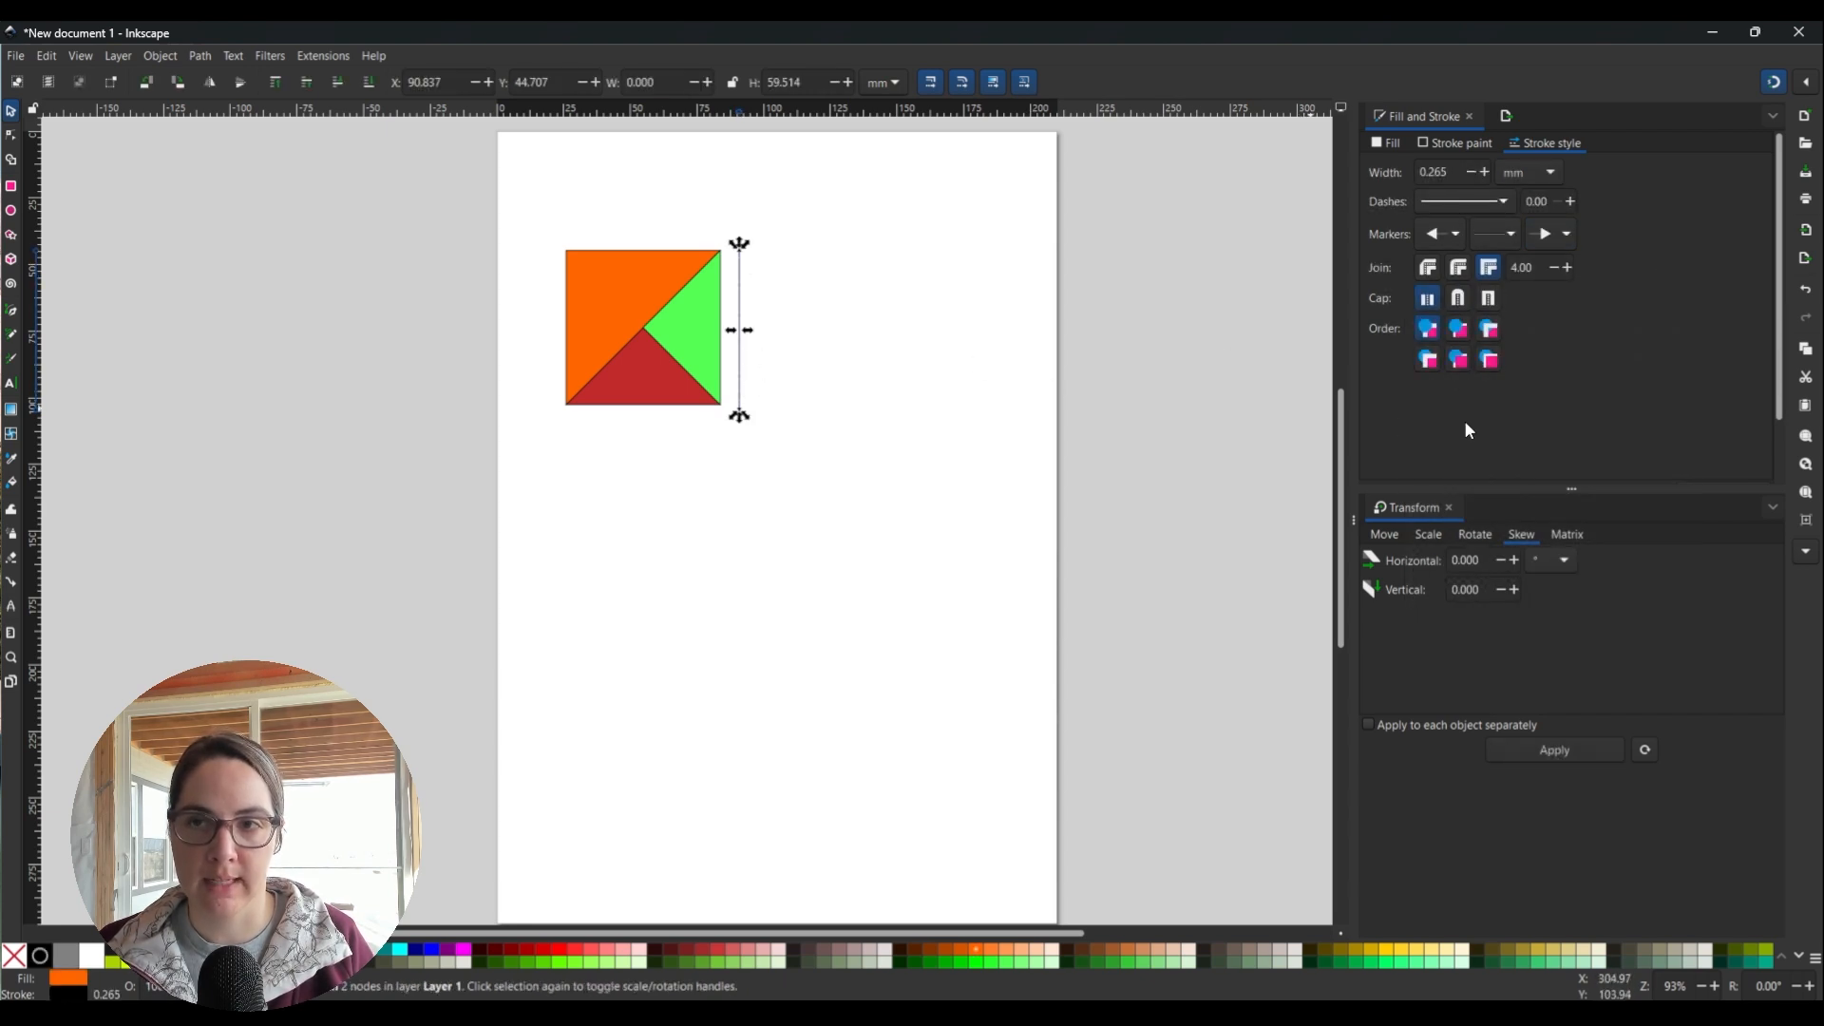
click(1486, 244)
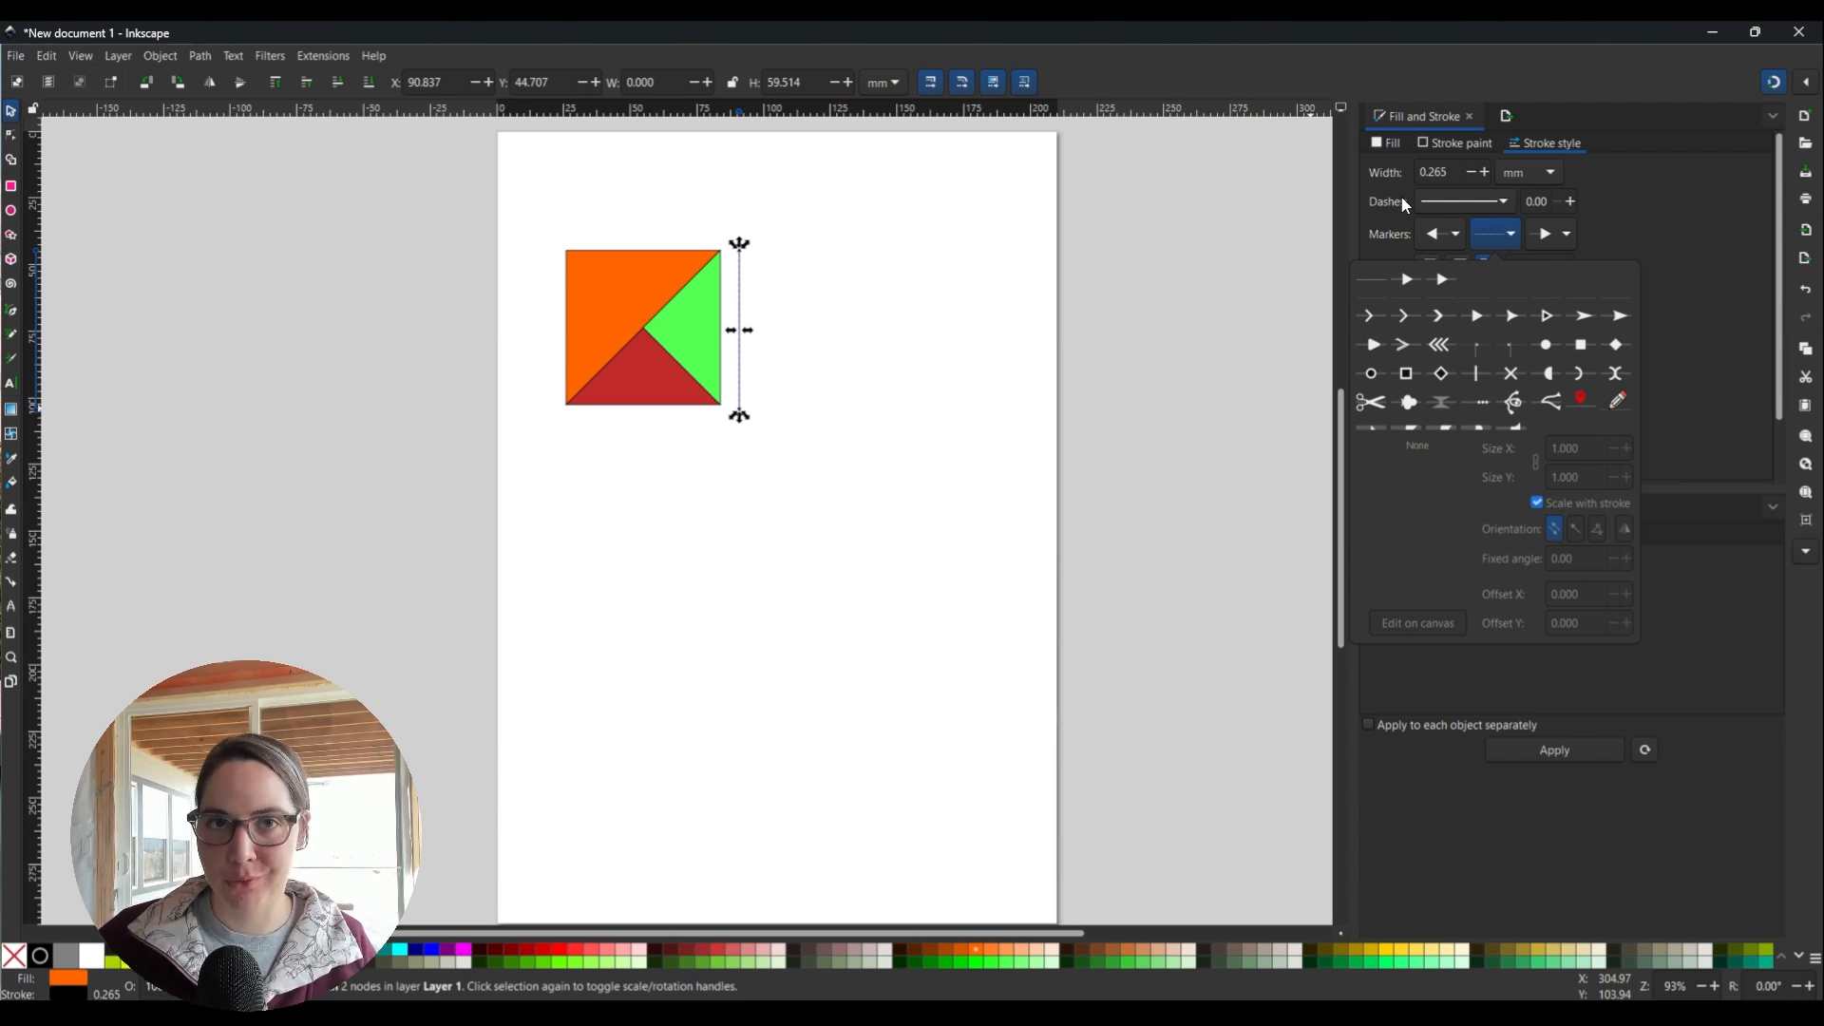
Enlarge the line's start arrowhead to Size X/Y 2.
click(1716, 221)
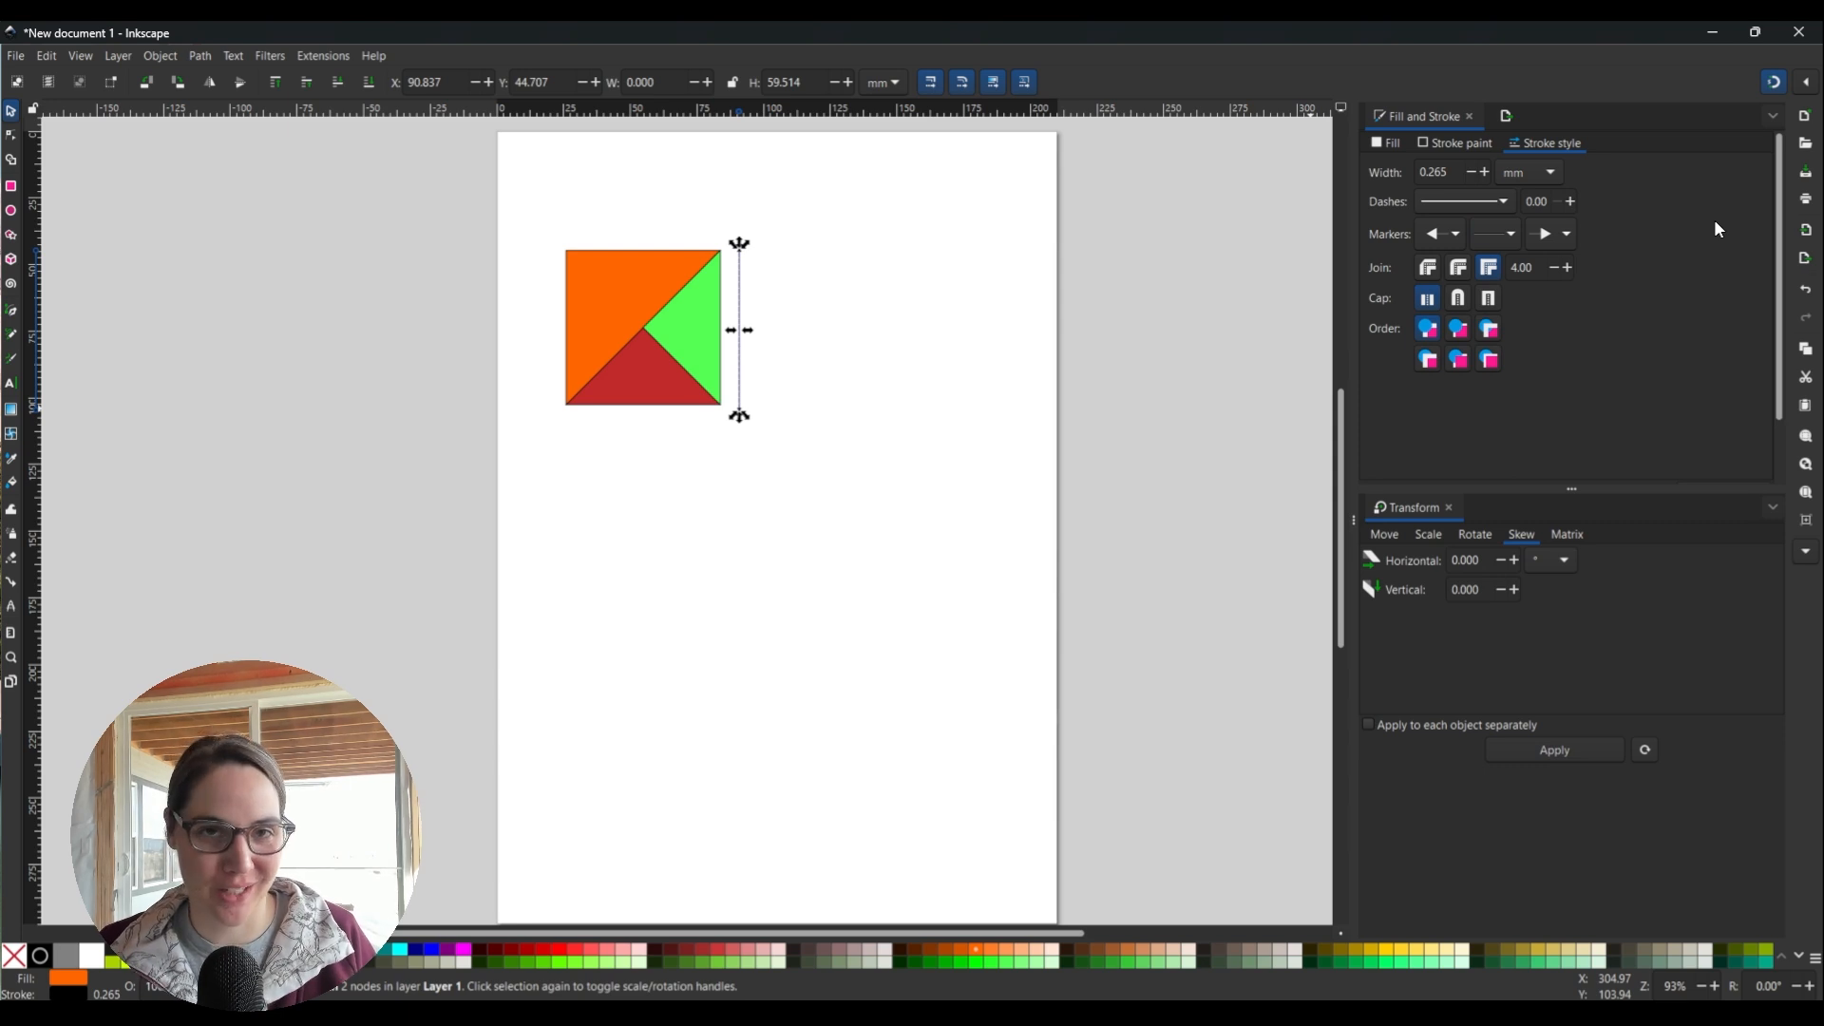
click(1442, 234)
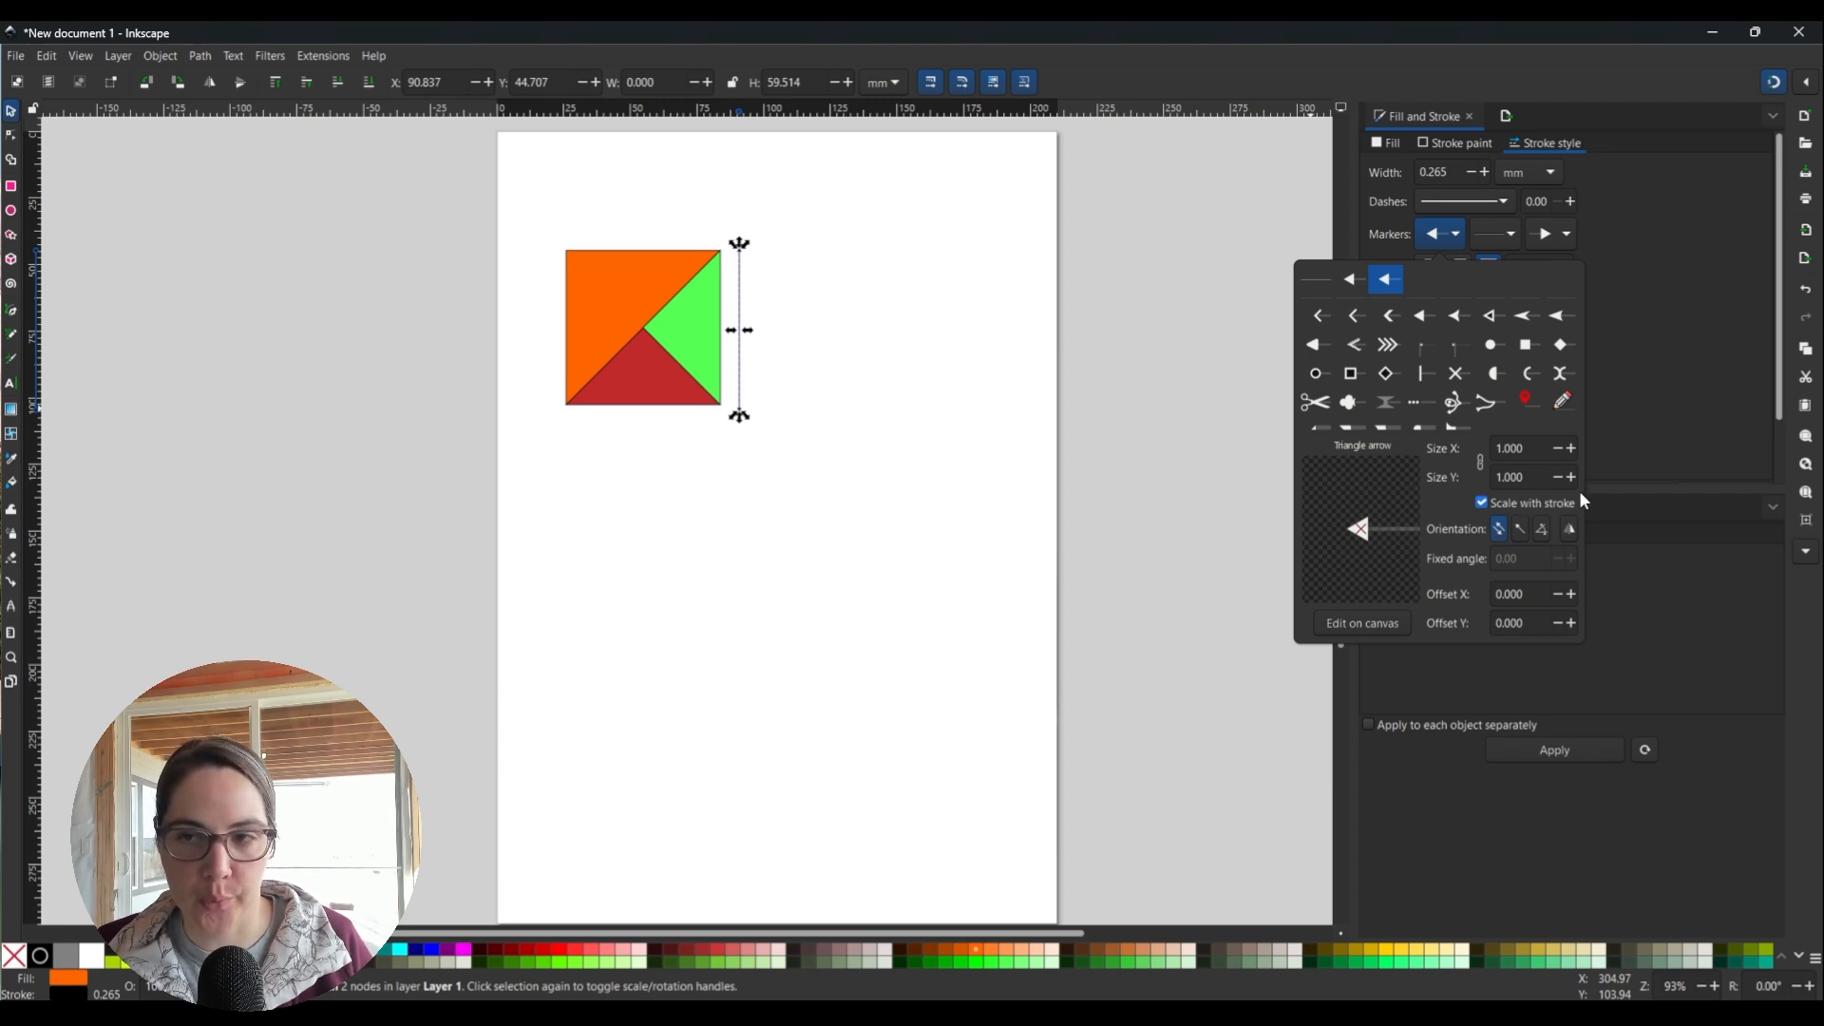
click(1570, 449)
click(1552, 235)
Set the arrow line's stroke width to 1 pt, then deselect it.
click(1483, 172)
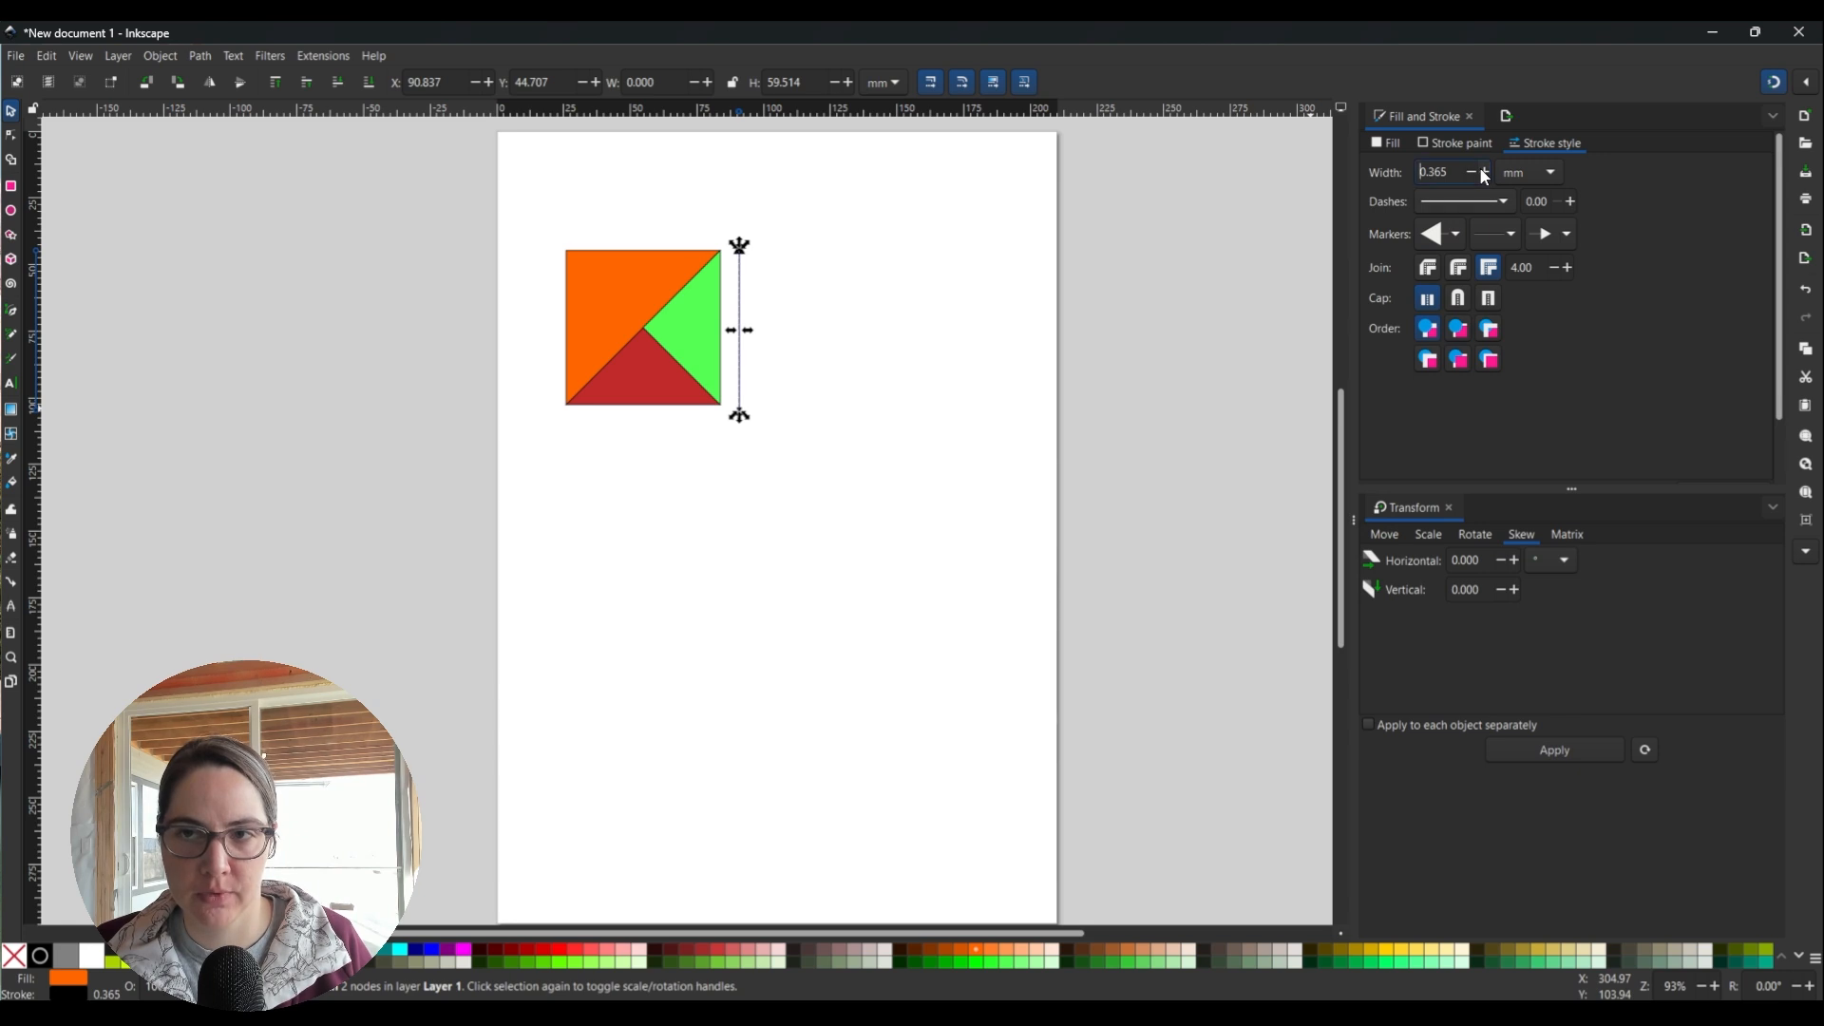
click(1483, 172)
click(1483, 172)
click(1483, 172)
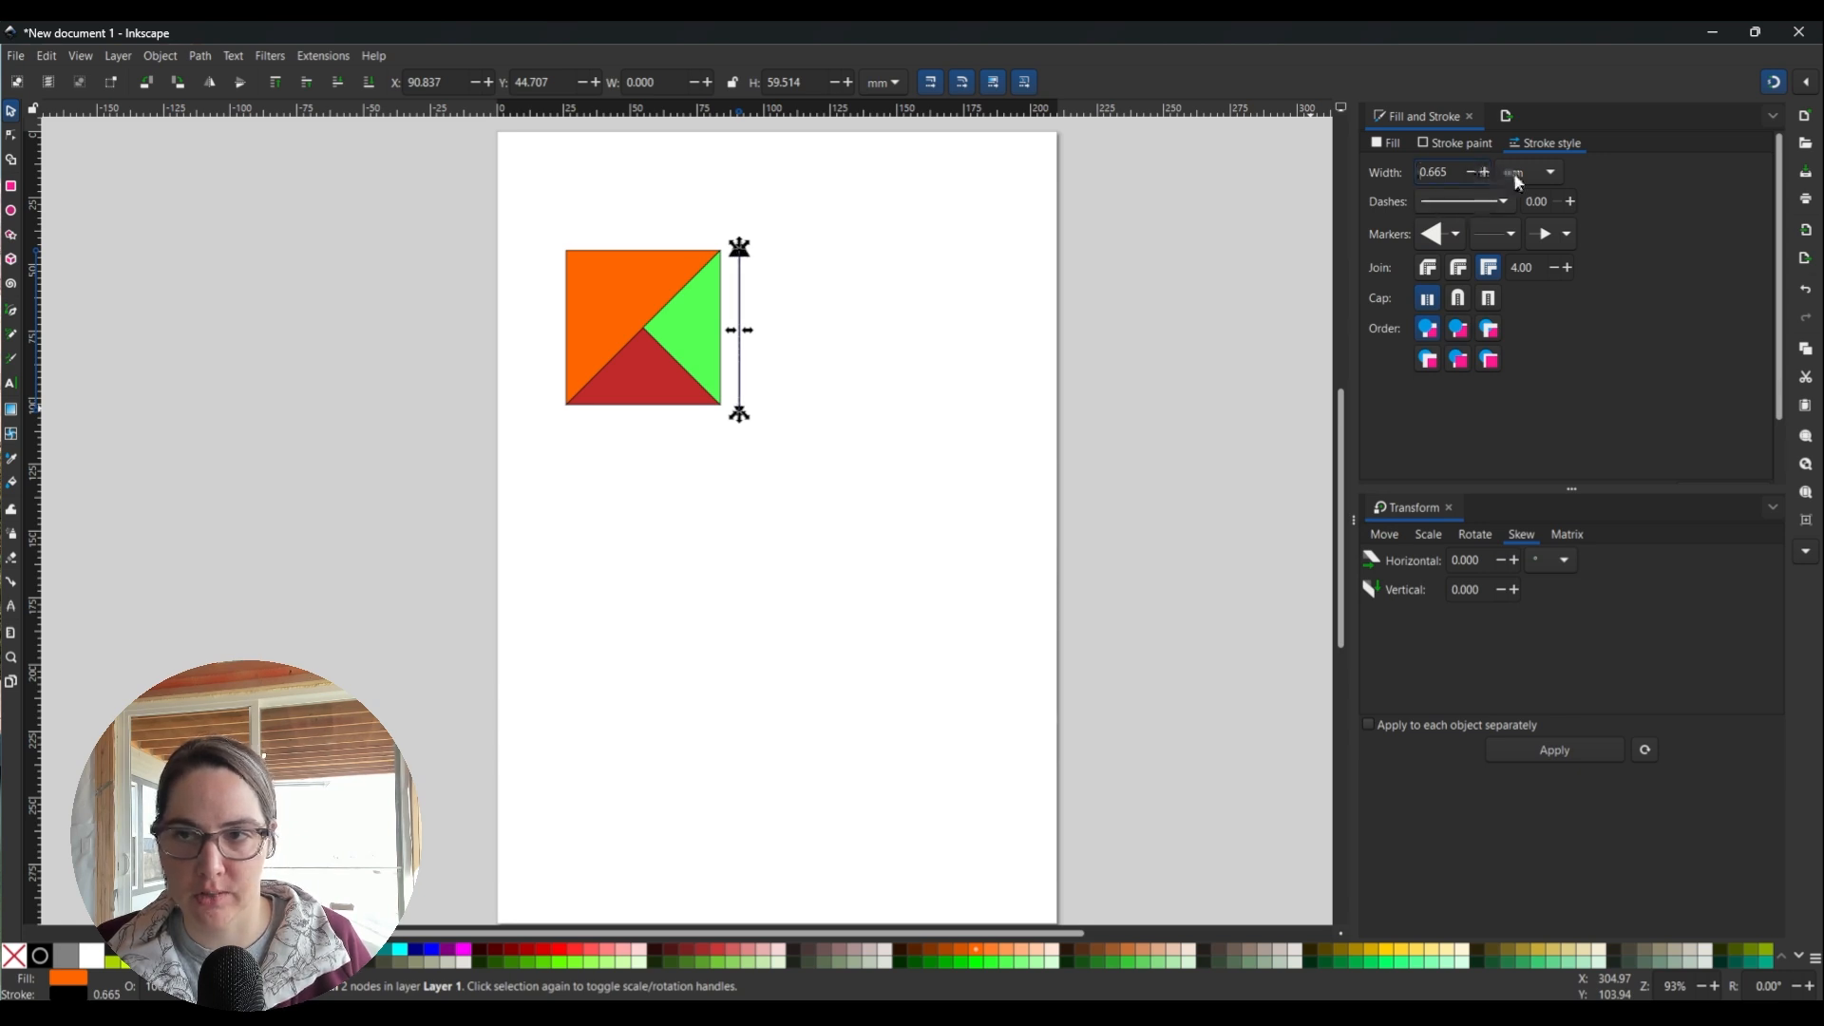
click(1513, 173)
click(1514, 196)
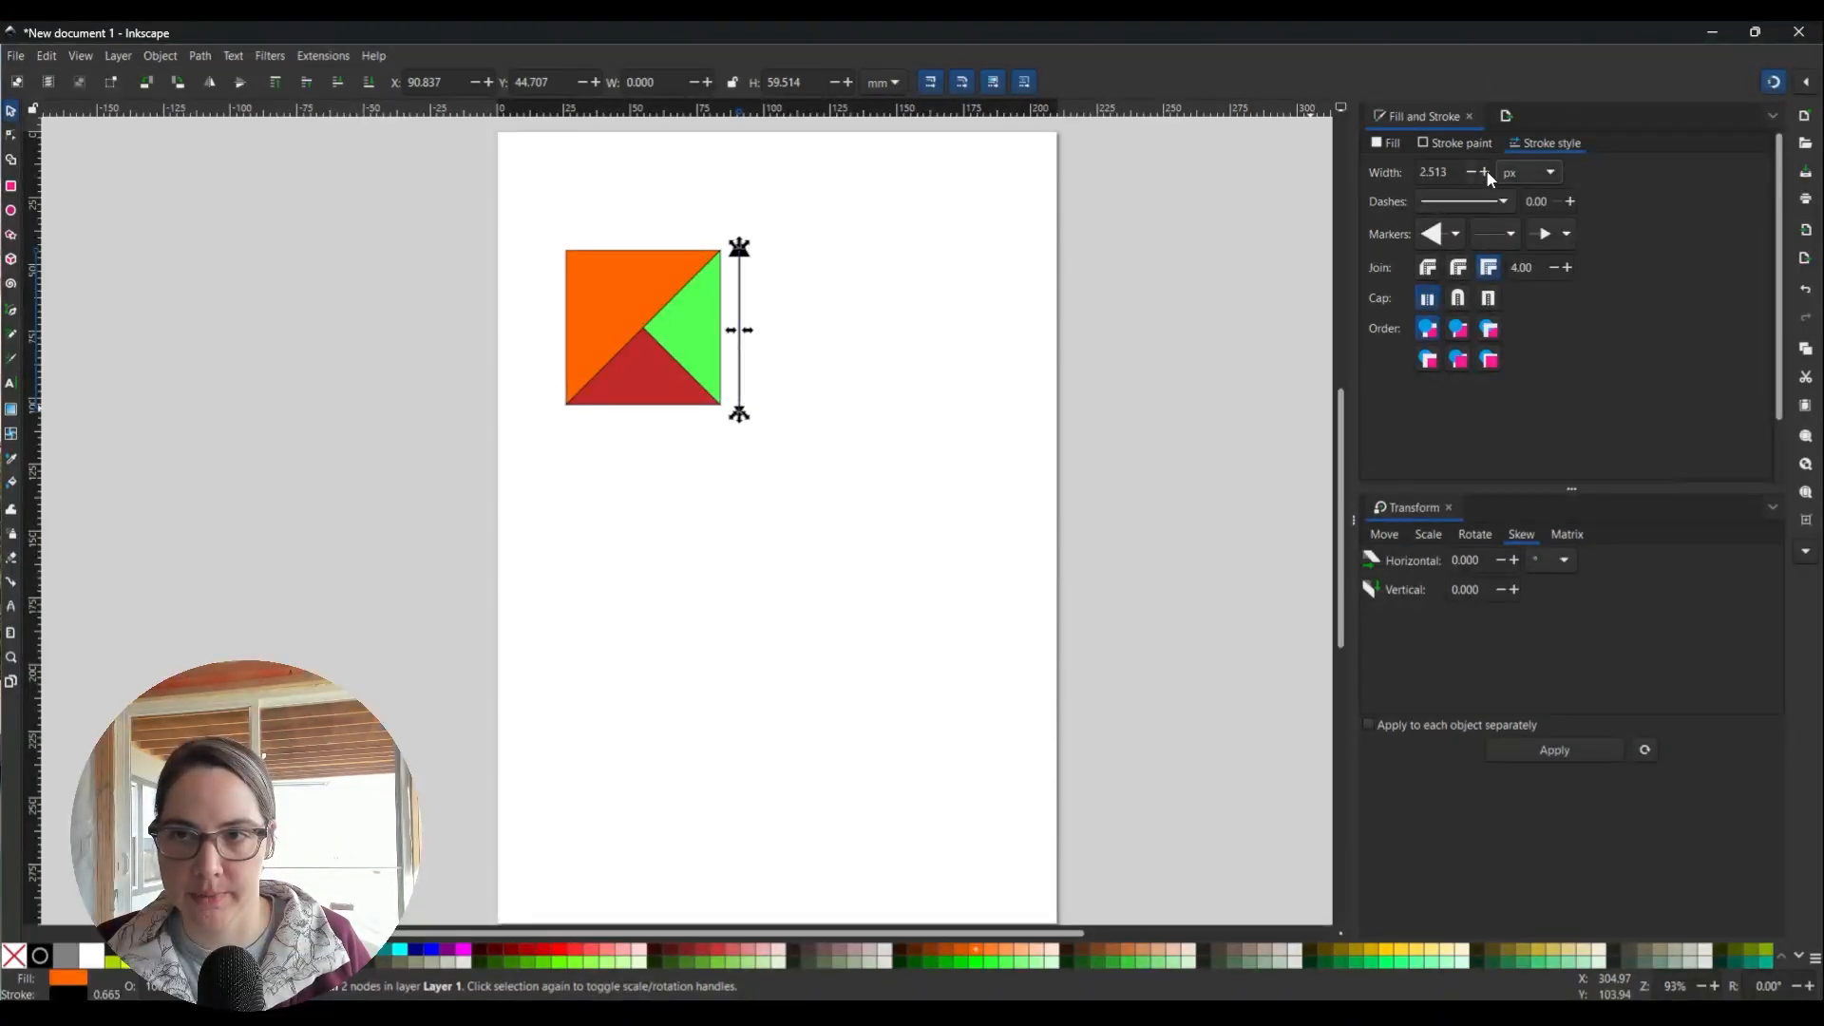
scroll(1506, 173, up, 1)
drag(1458, 171, 1362, 163)
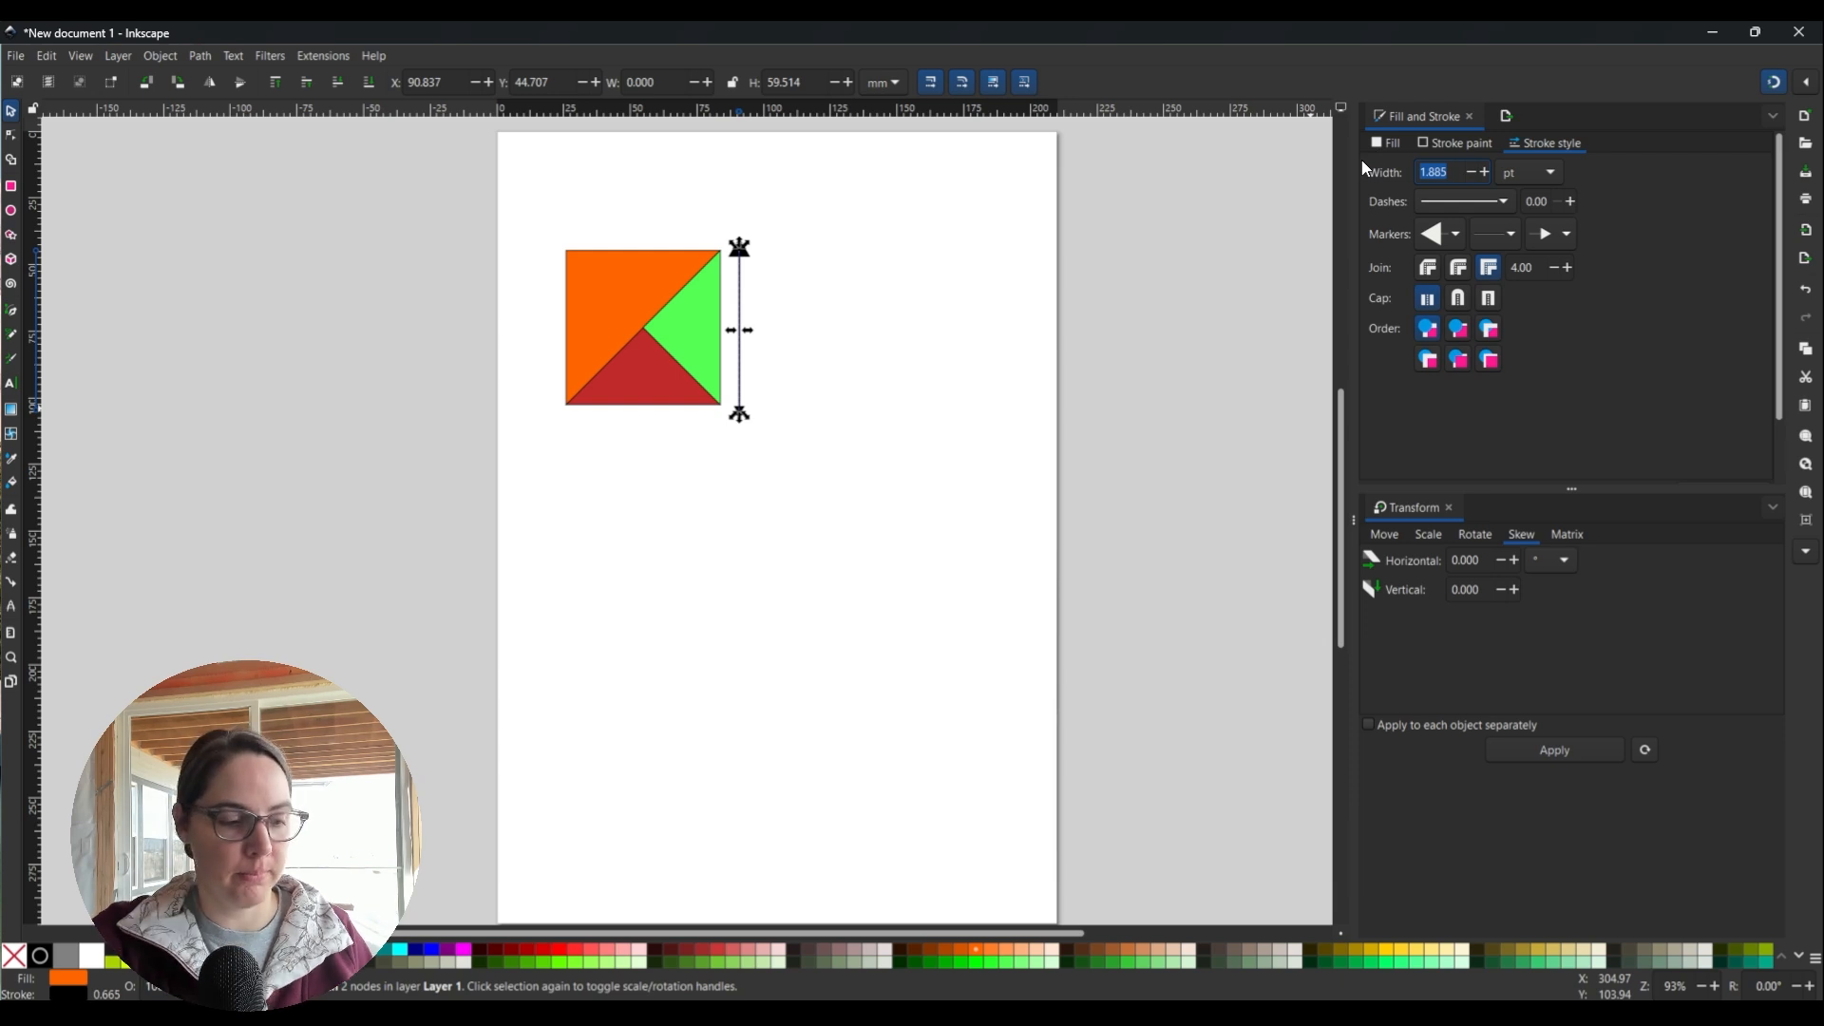
text(1)
key(Return)
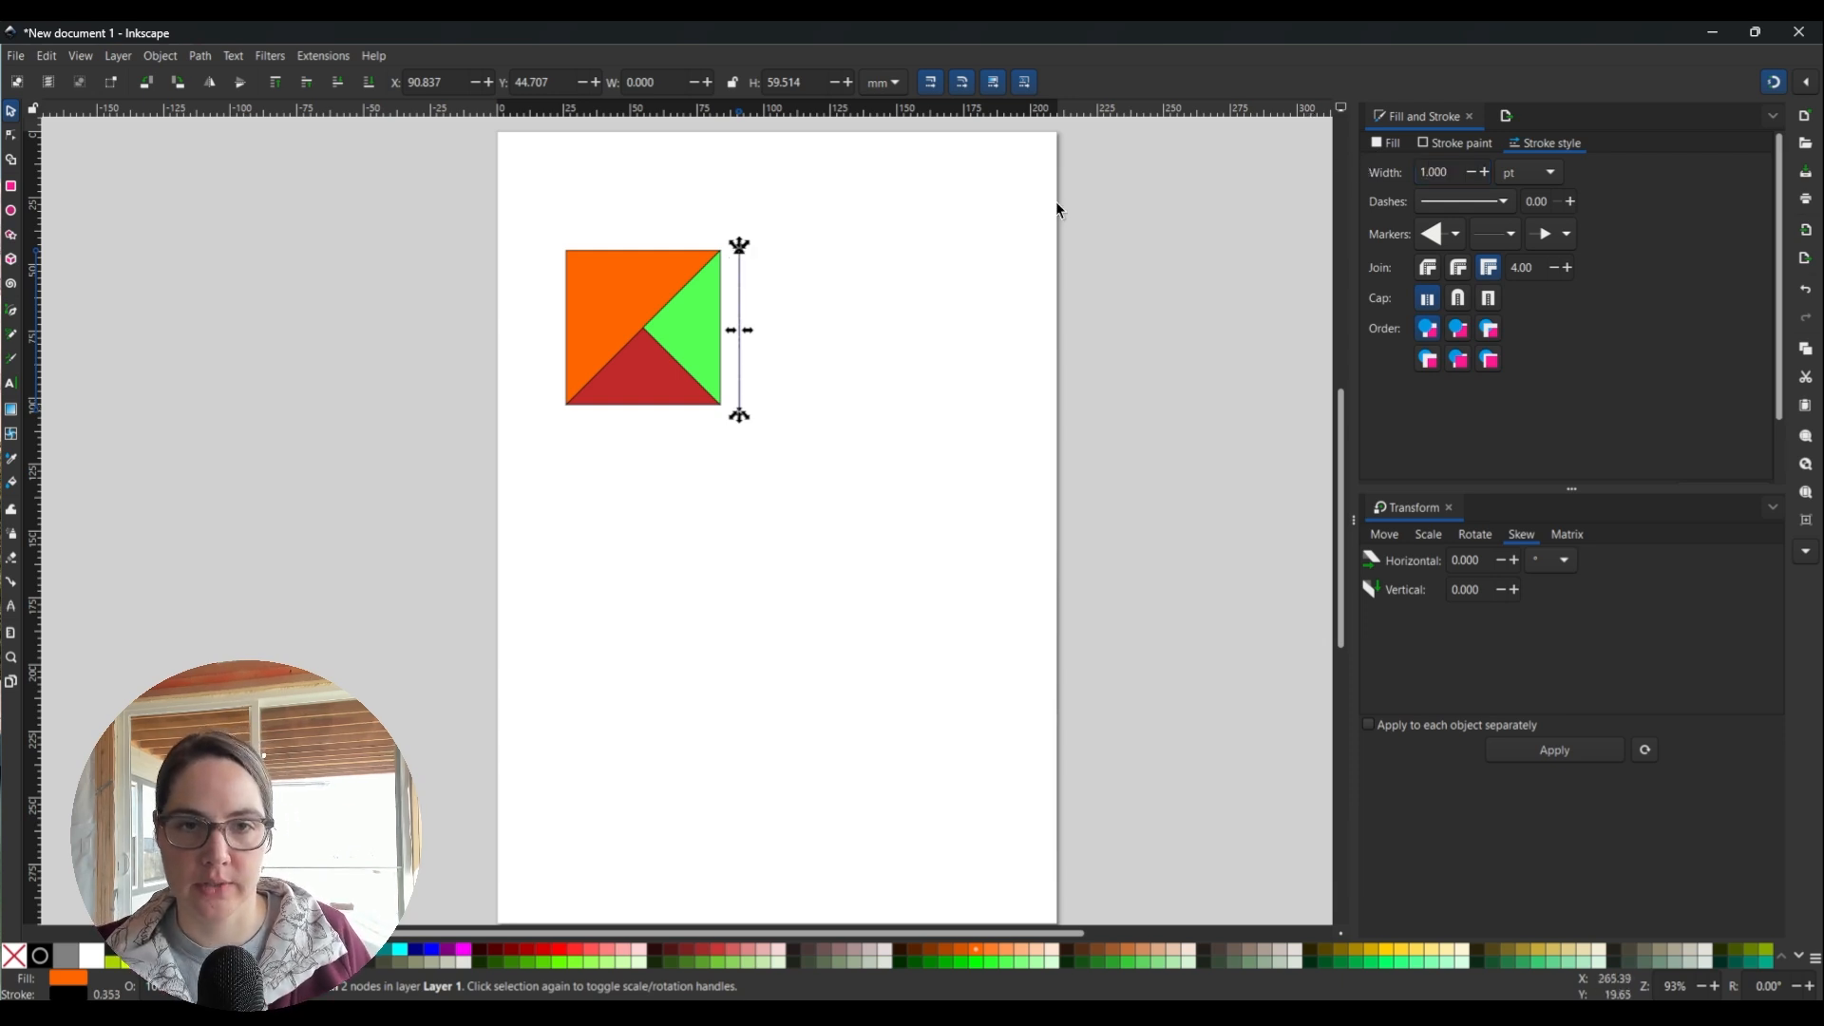
click(916, 287)
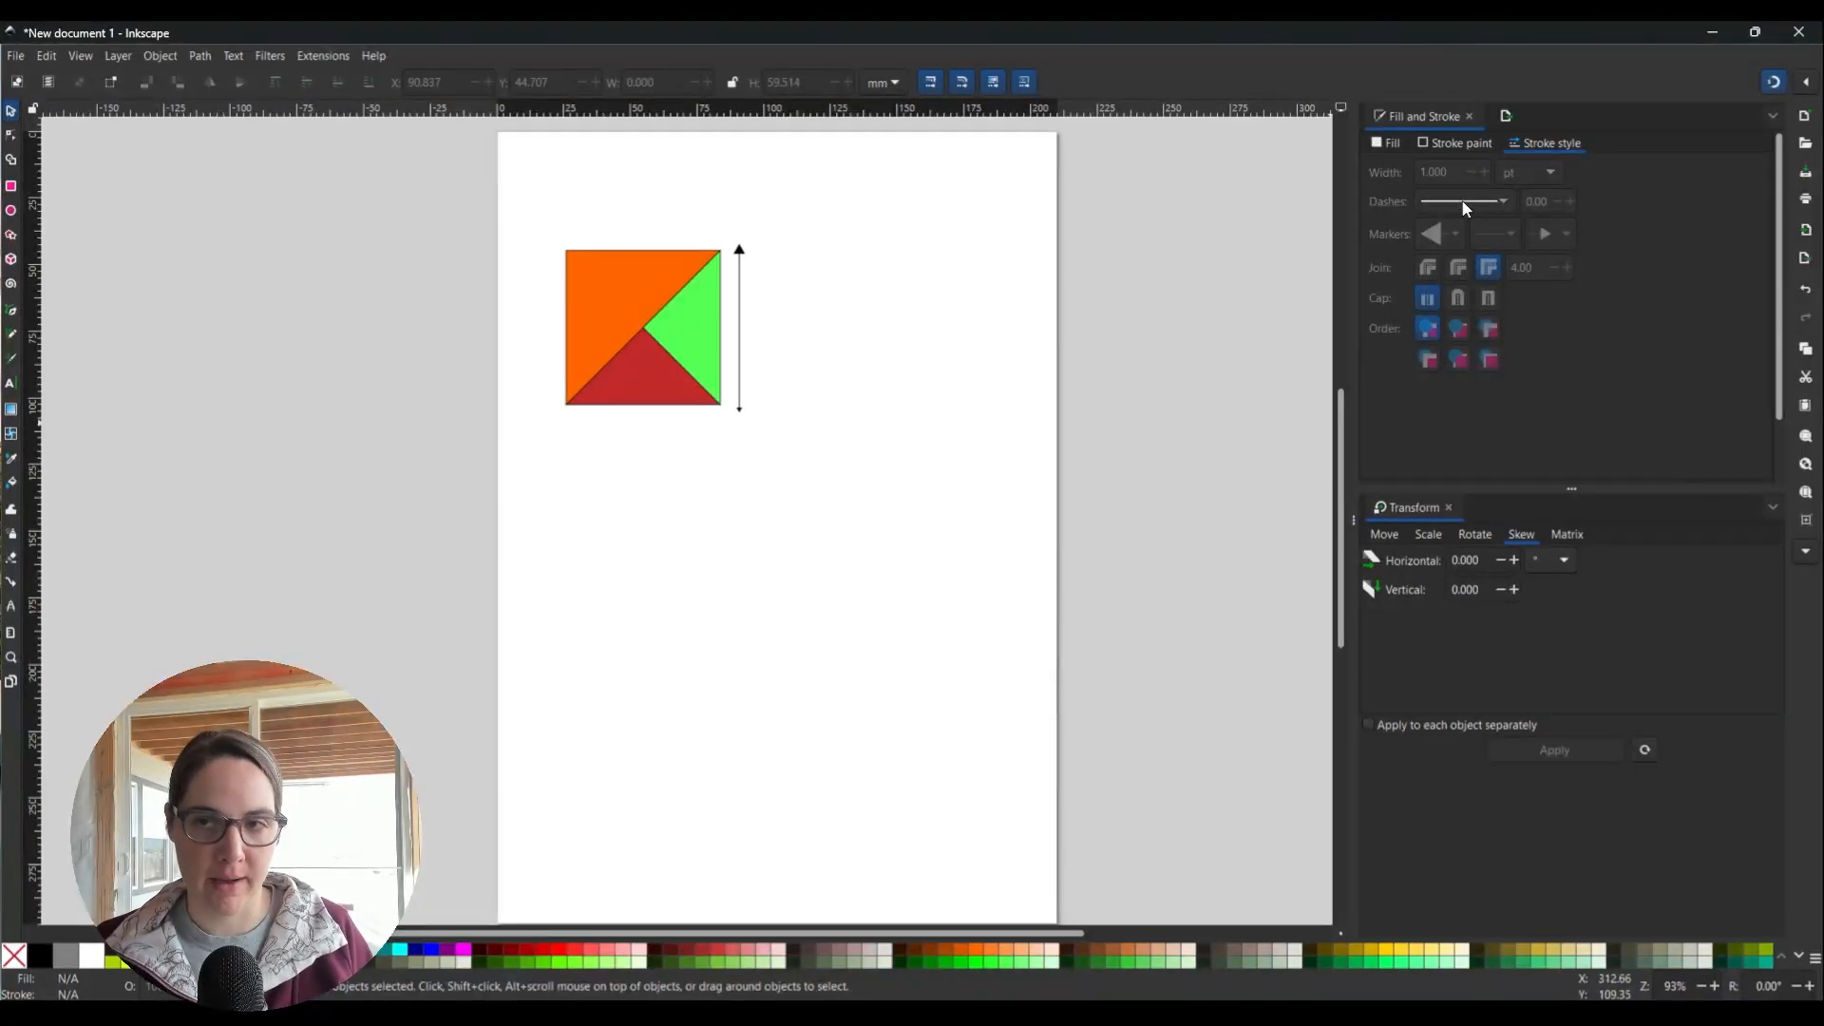
click(328, 55)
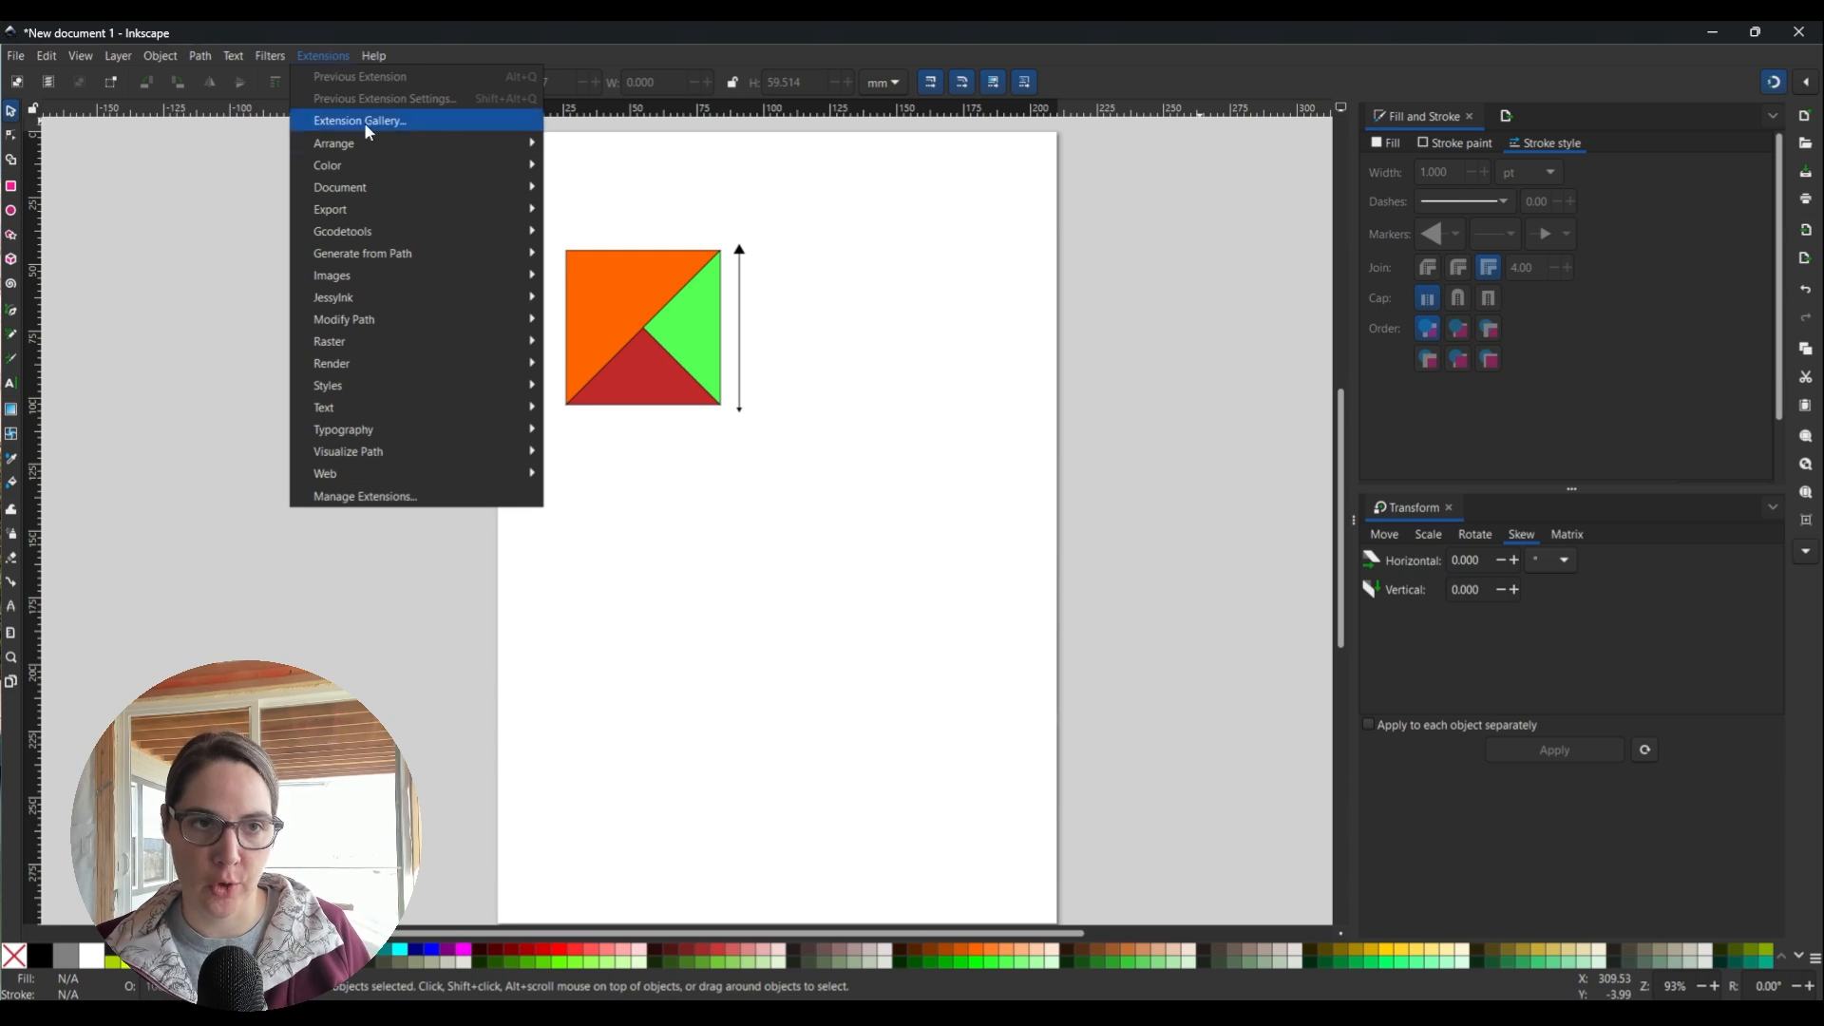
click(841, 197)
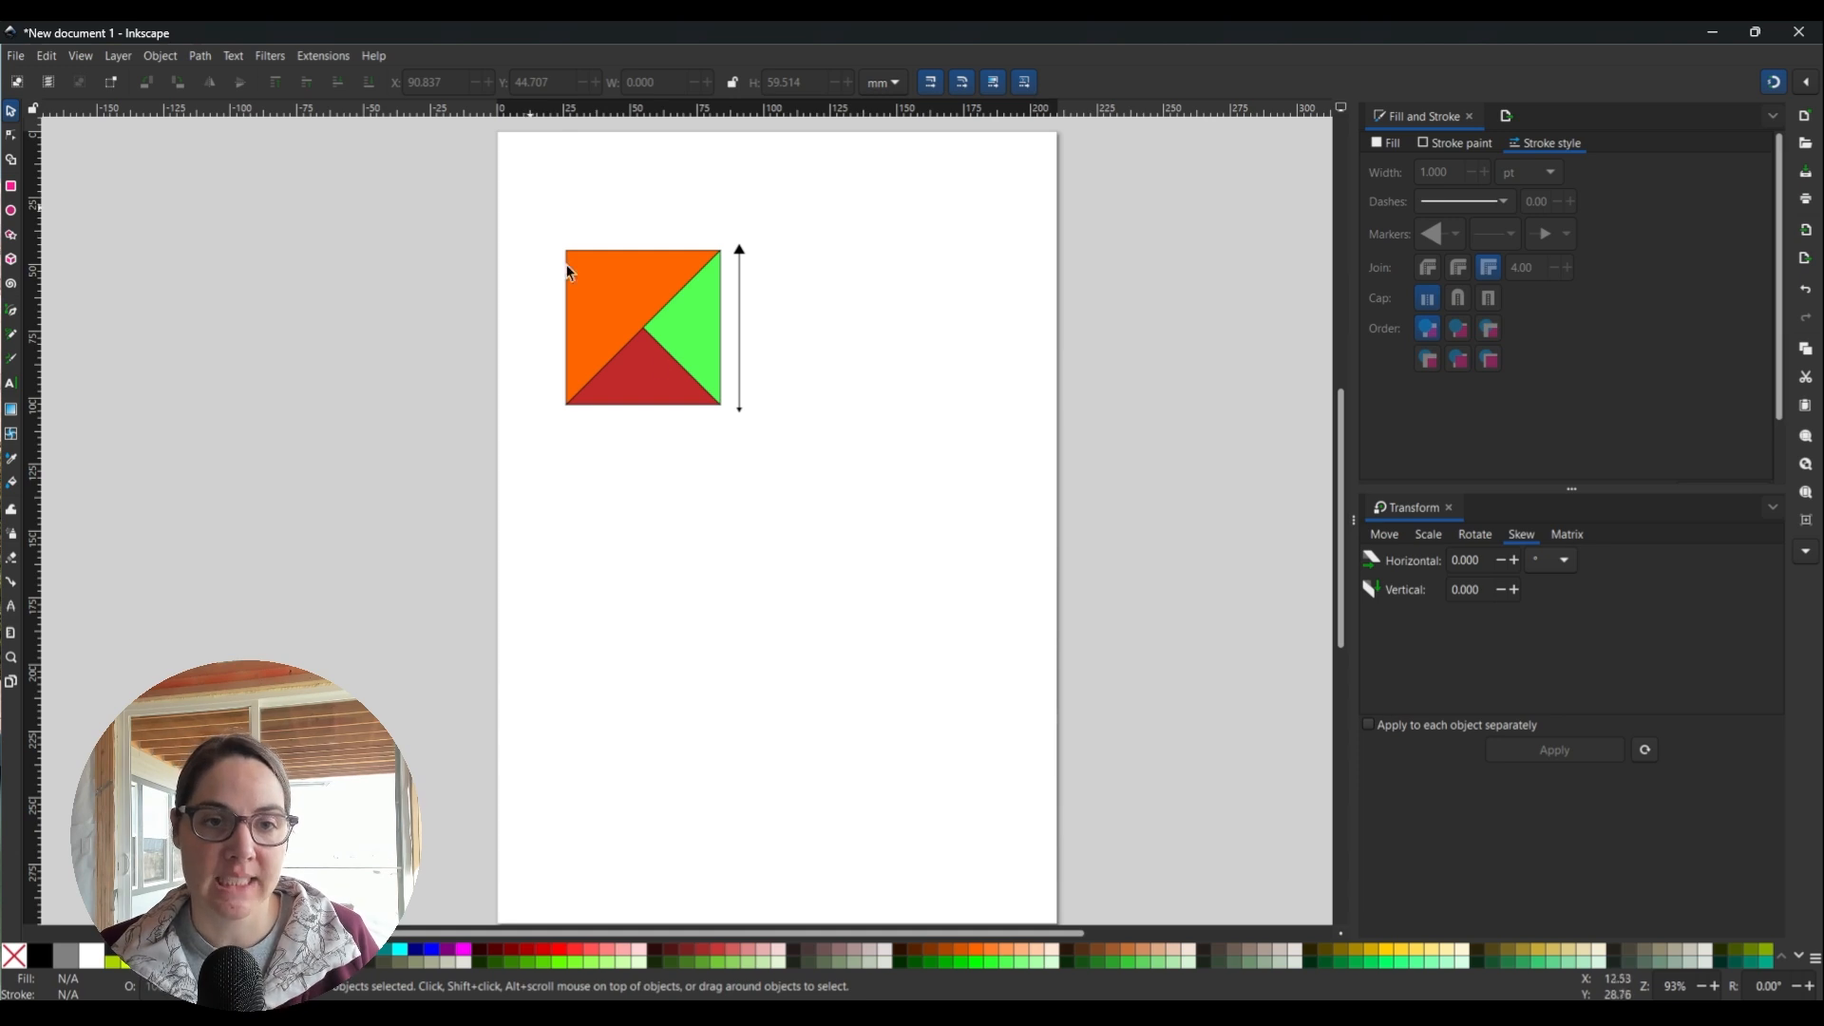
Select the square and arrow together and try Document, Page and Selection export areas.
drag(527, 205, 836, 490)
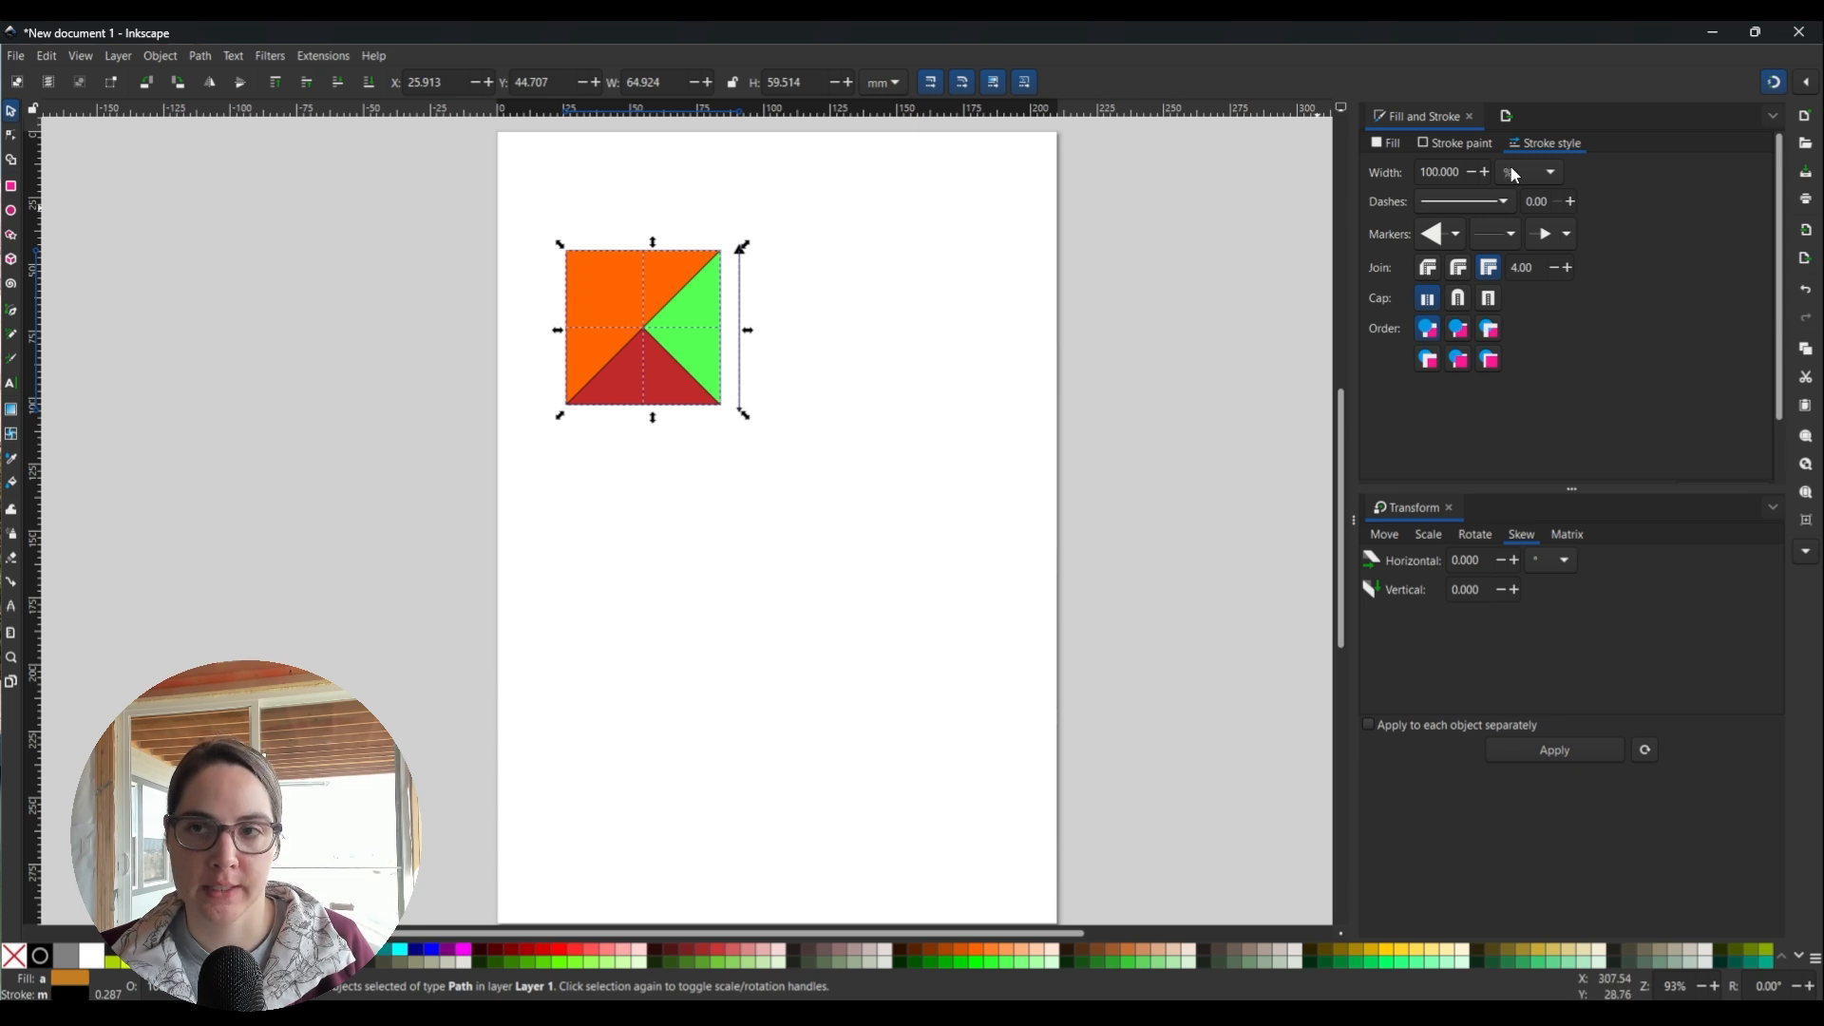
click(1505, 114)
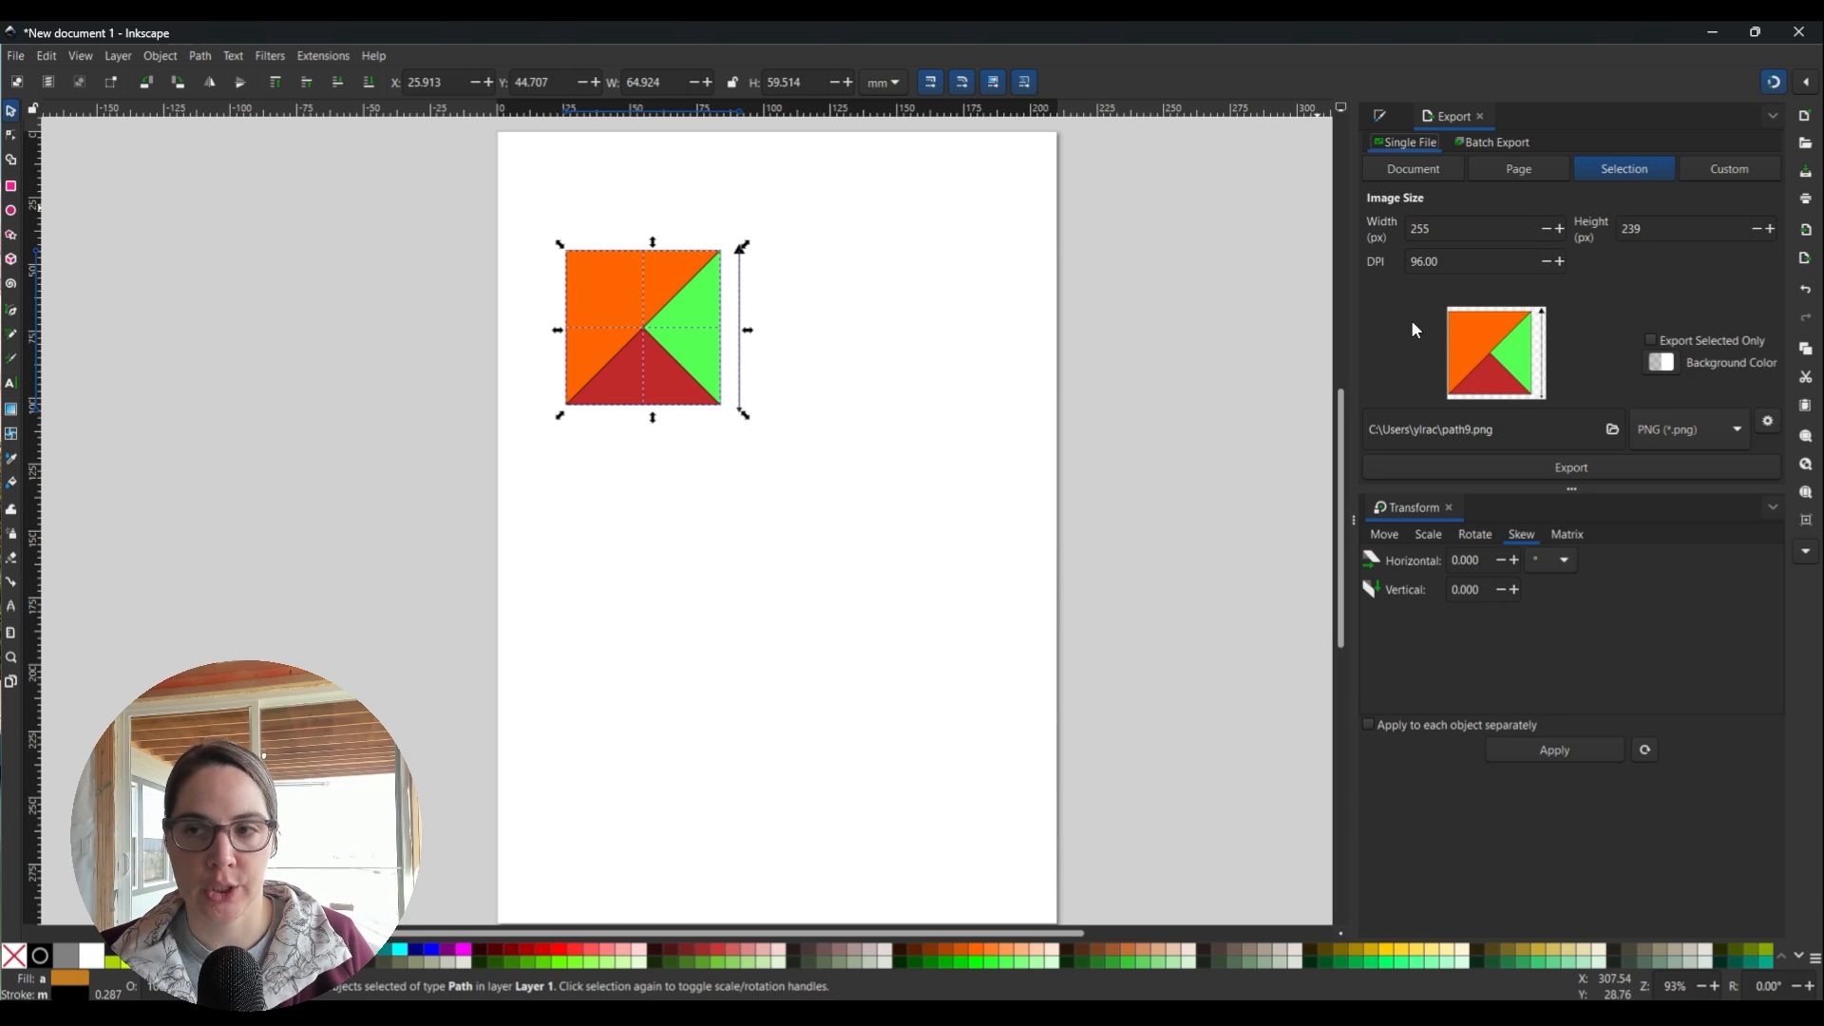
click(1411, 171)
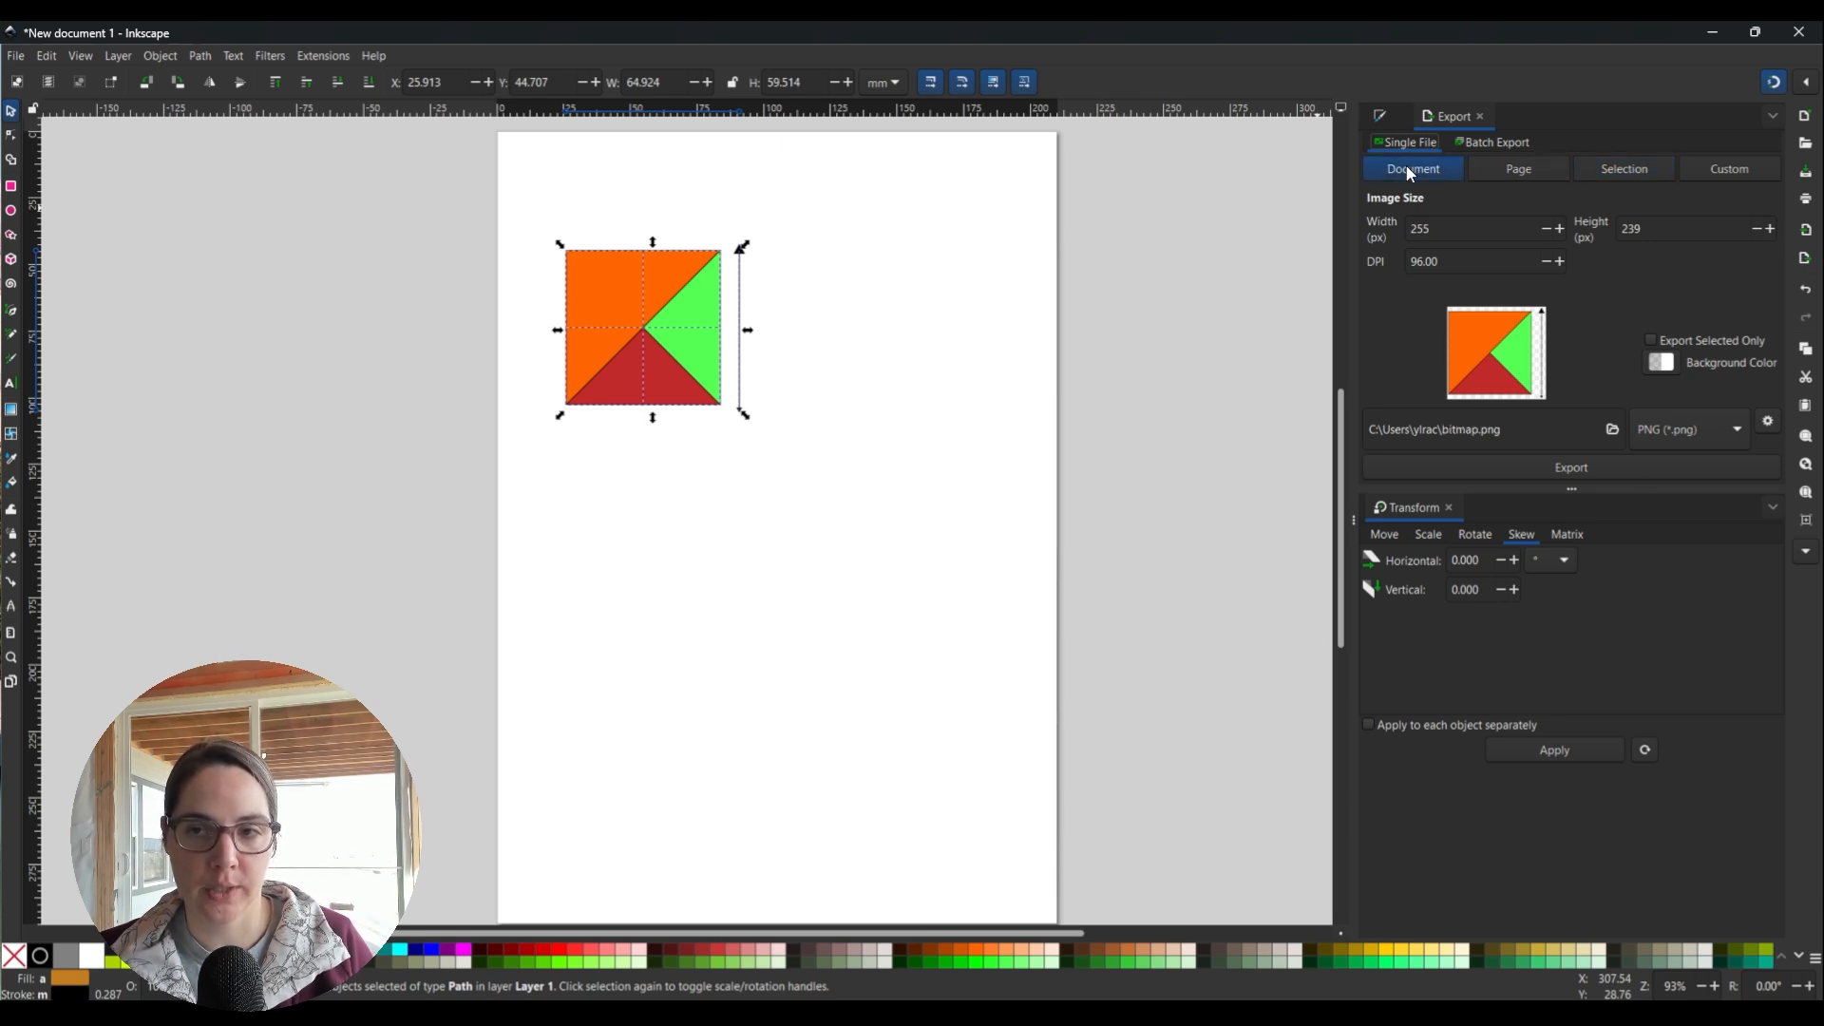
click(1516, 171)
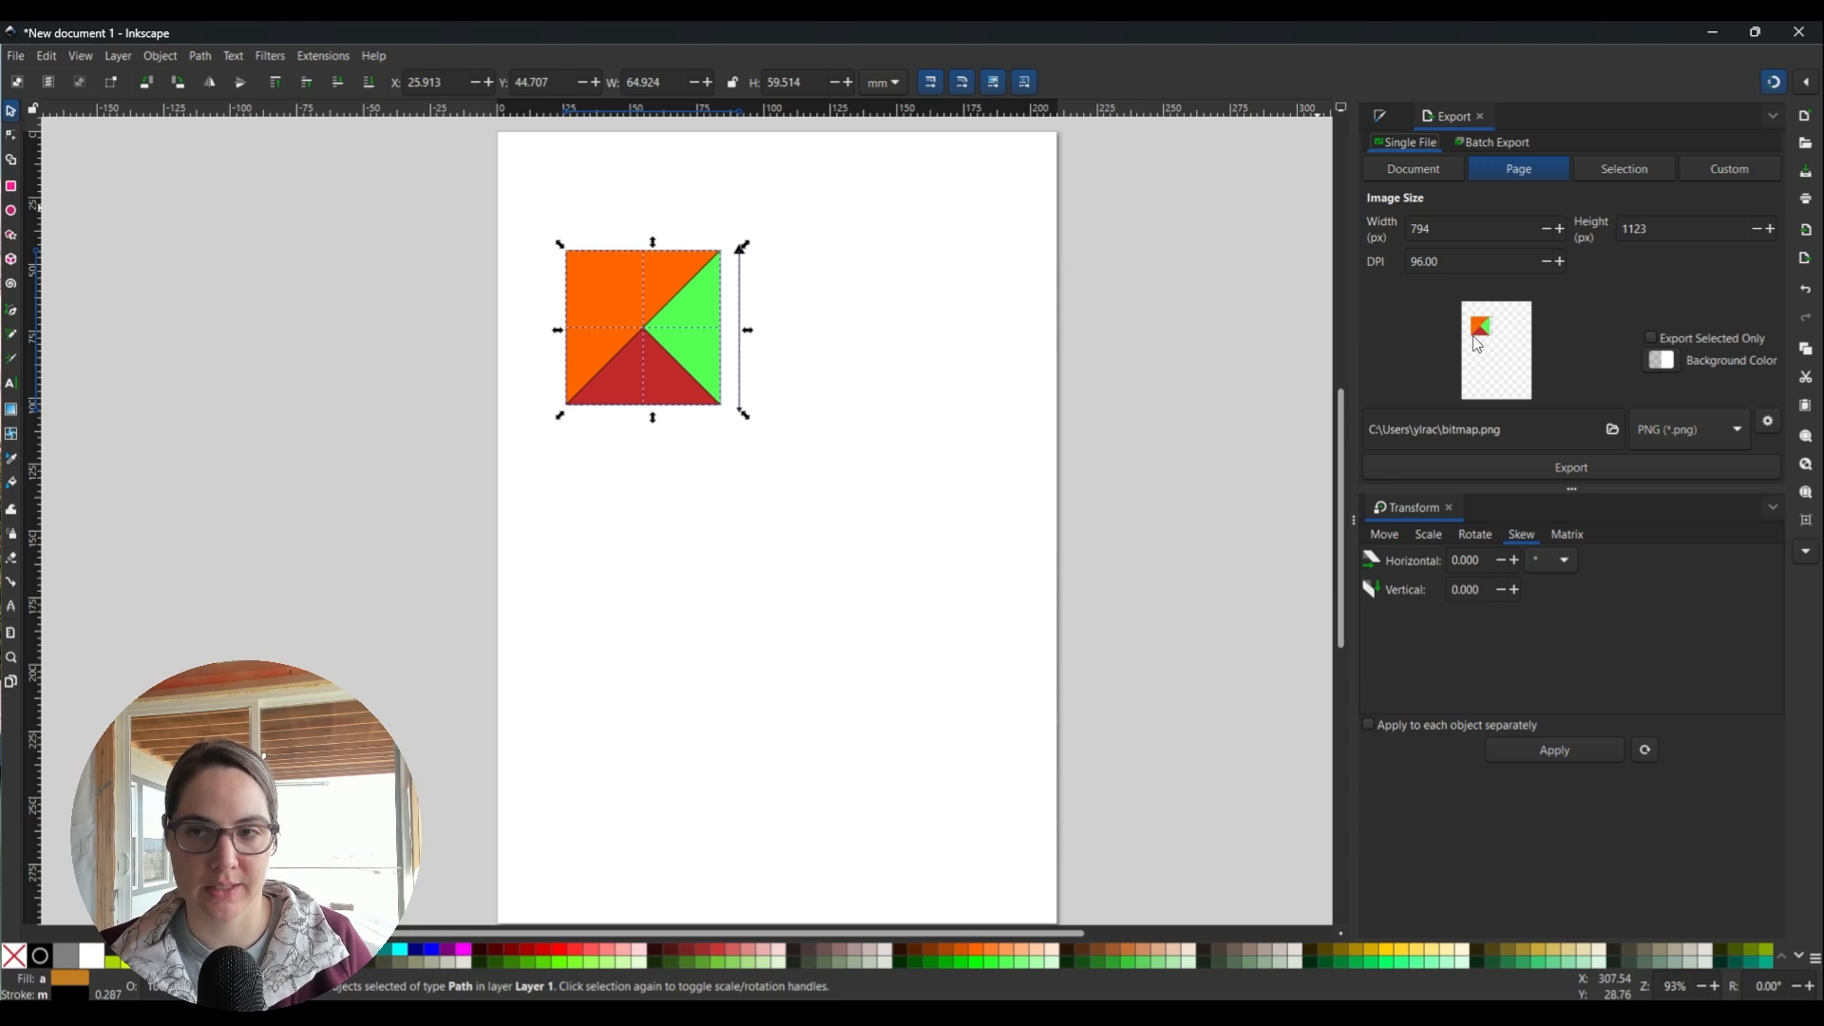
click(1596, 169)
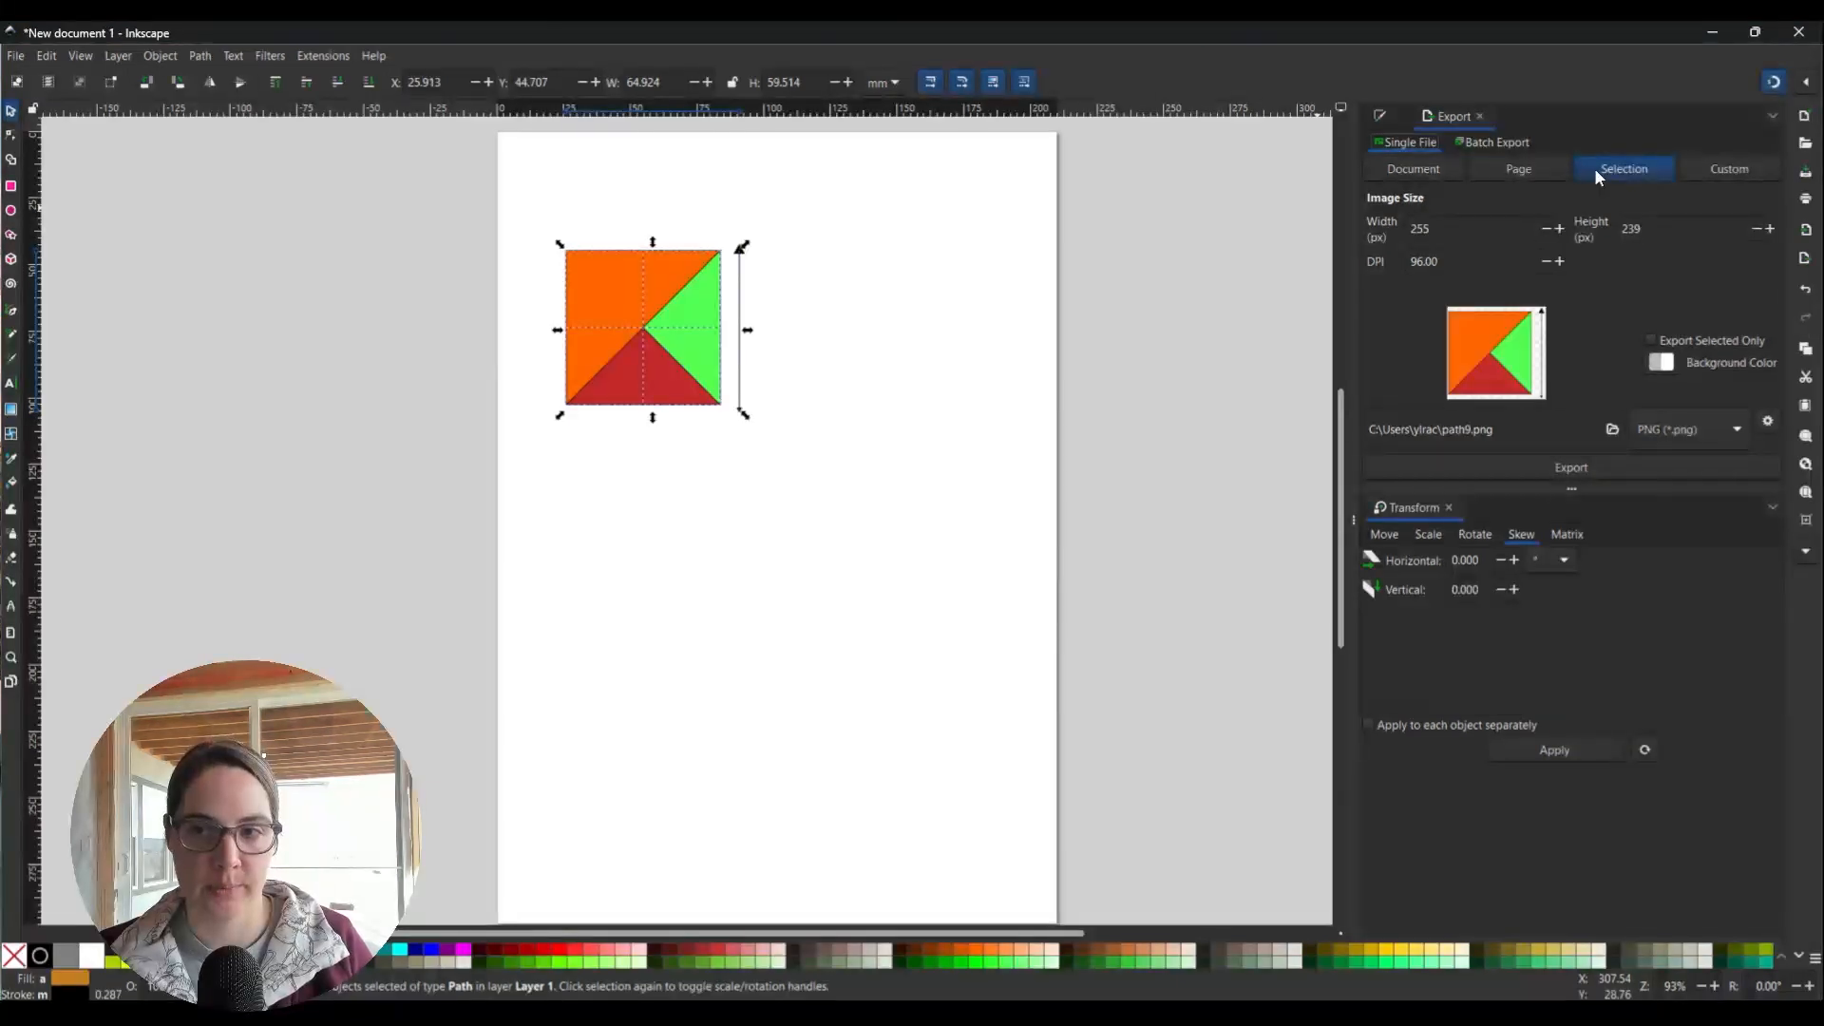
Return the export area to Selection (255 × 239 px) and keep PNG as the file type.
click(1717, 173)
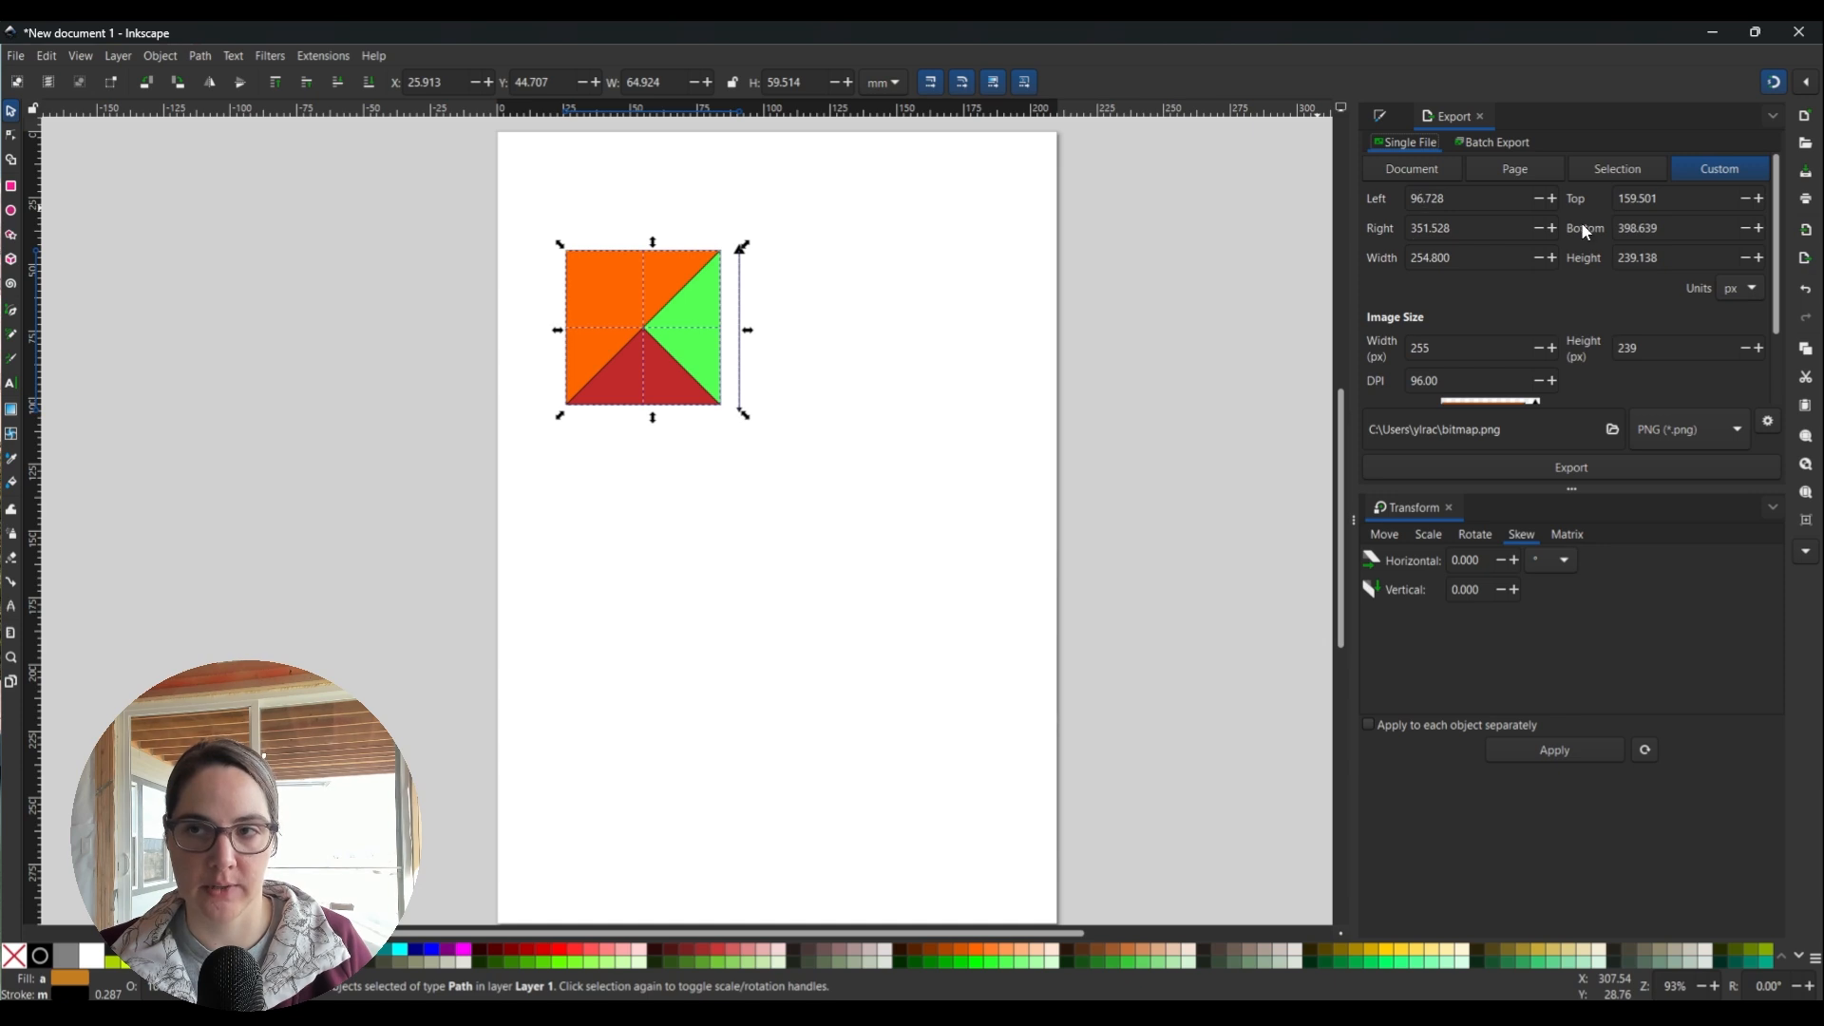
click(1587, 173)
click(1674, 418)
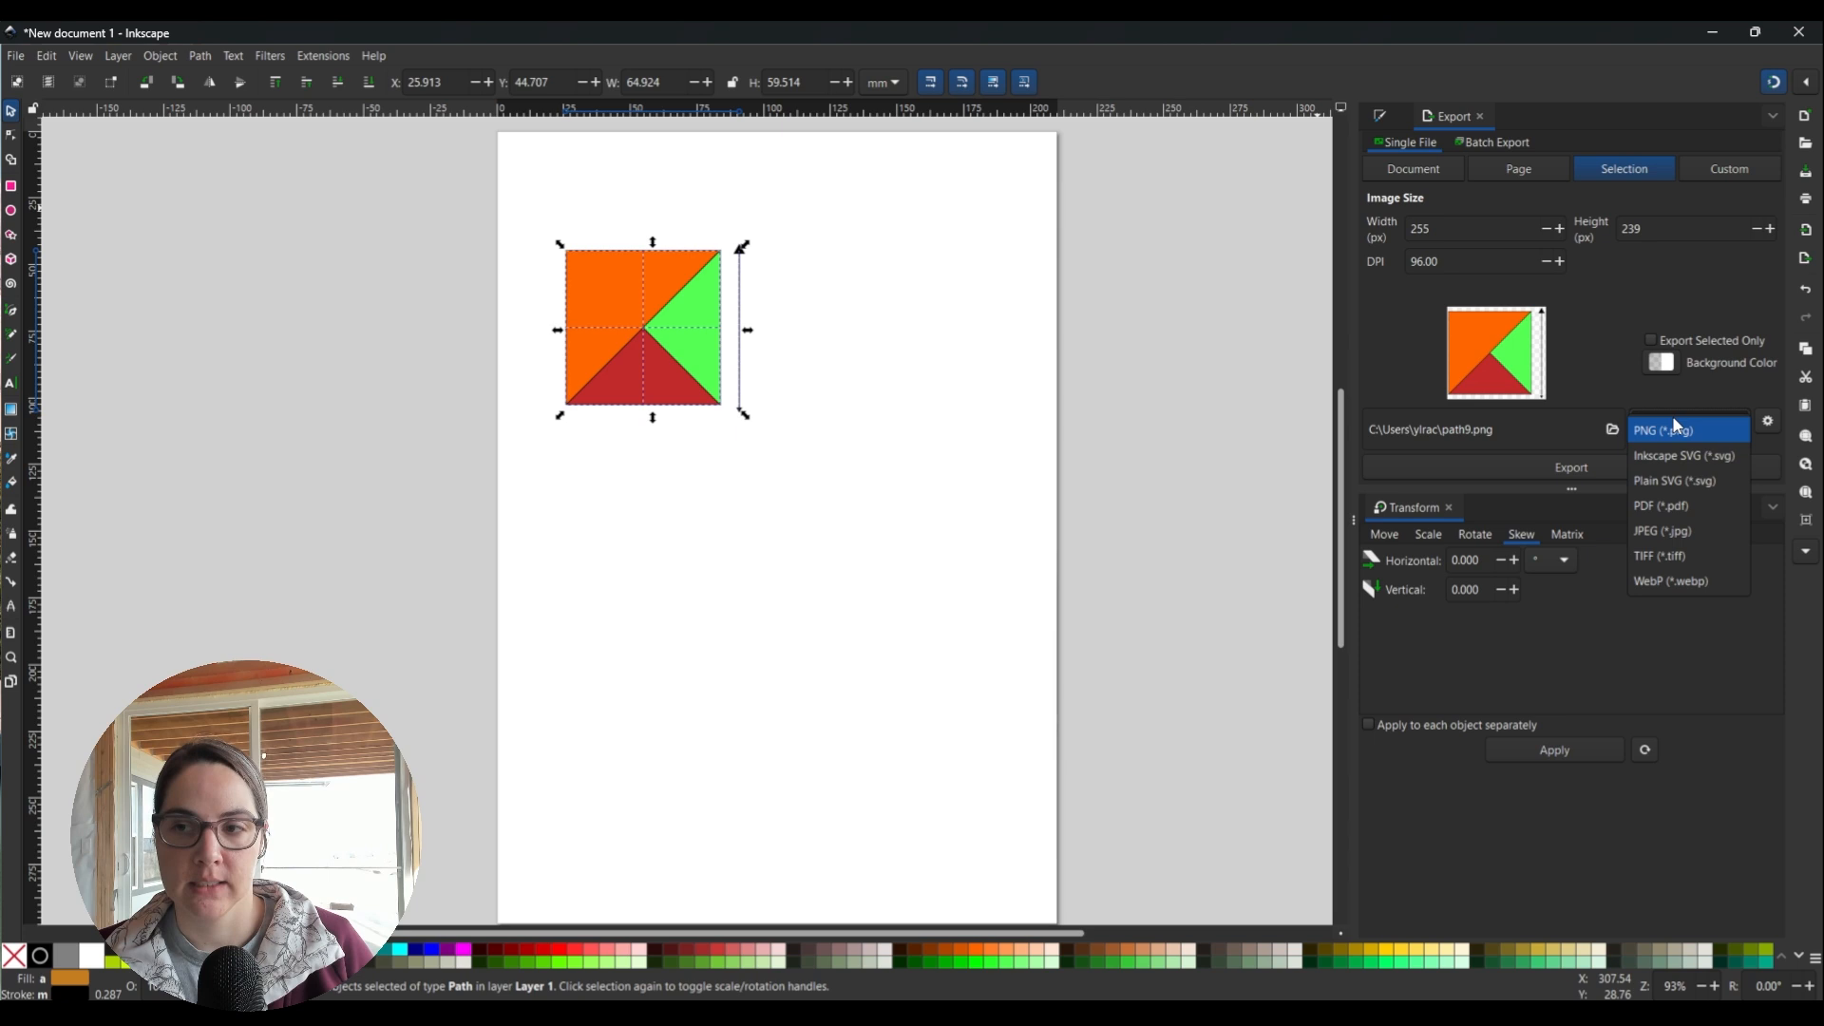
click(1621, 347)
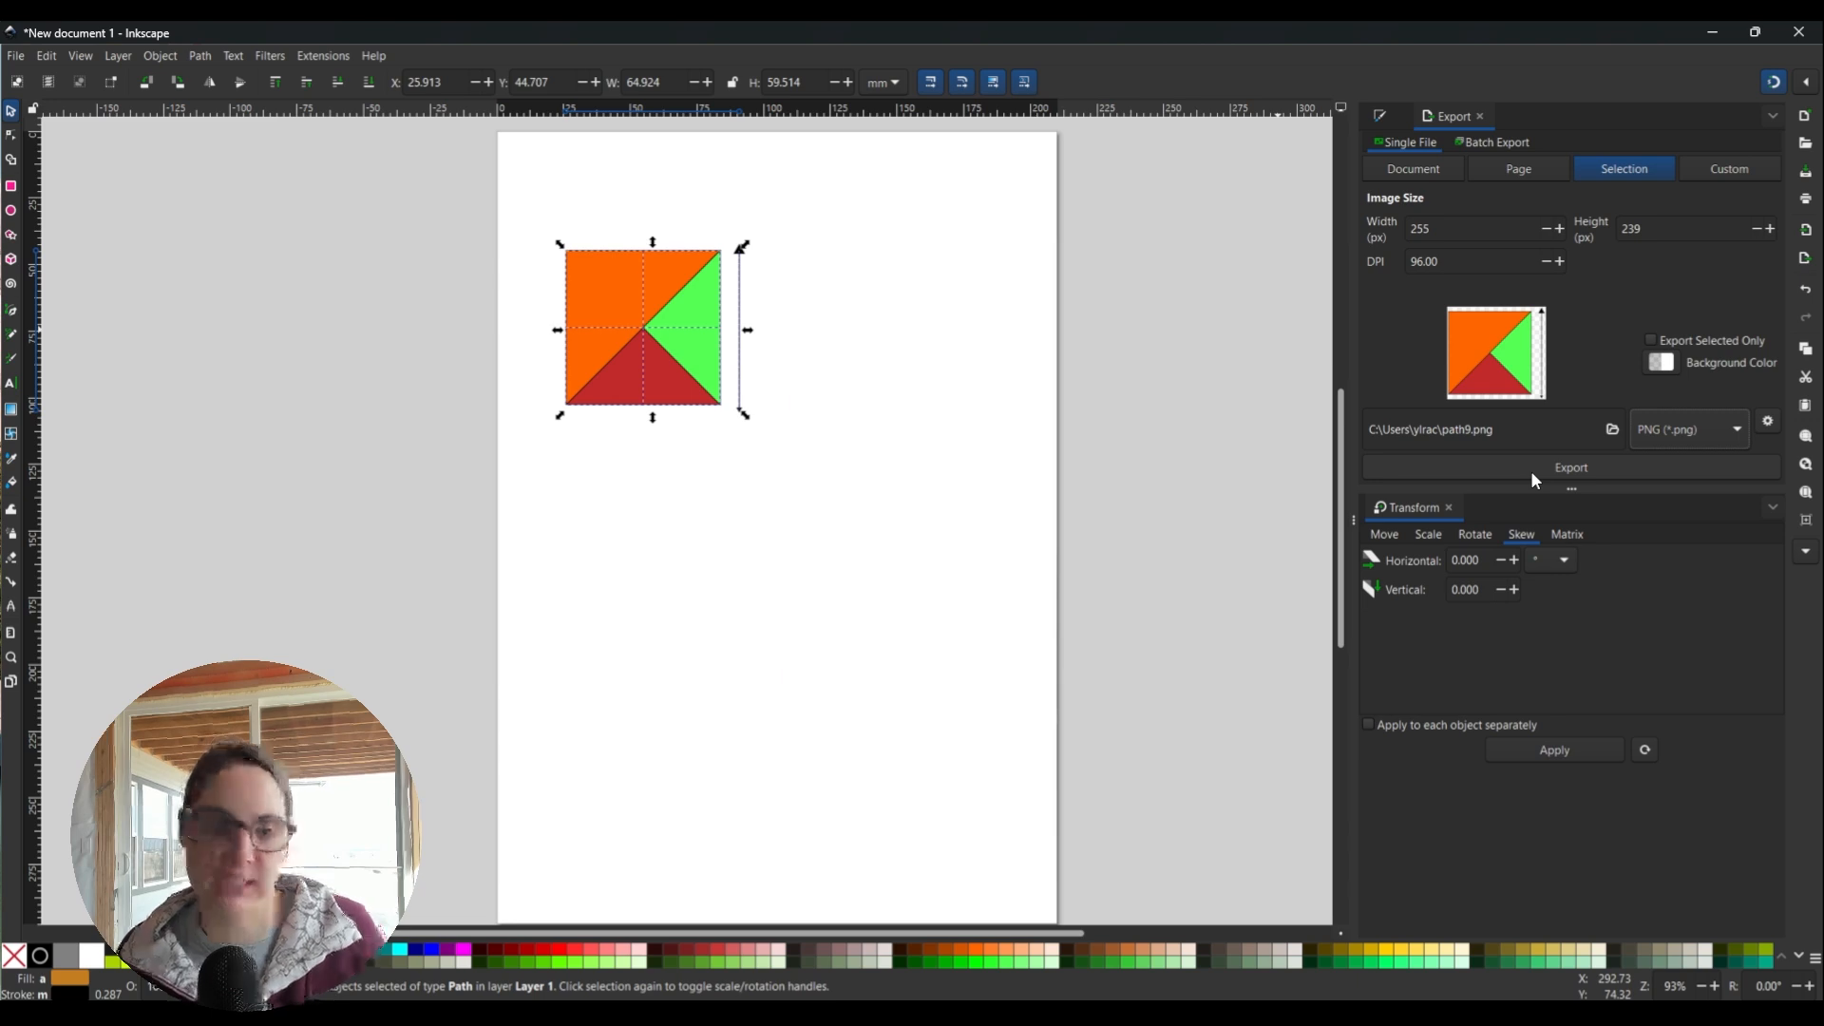
Export the selected square and arrow as path9.png at 96 DPI.
click(1536, 480)
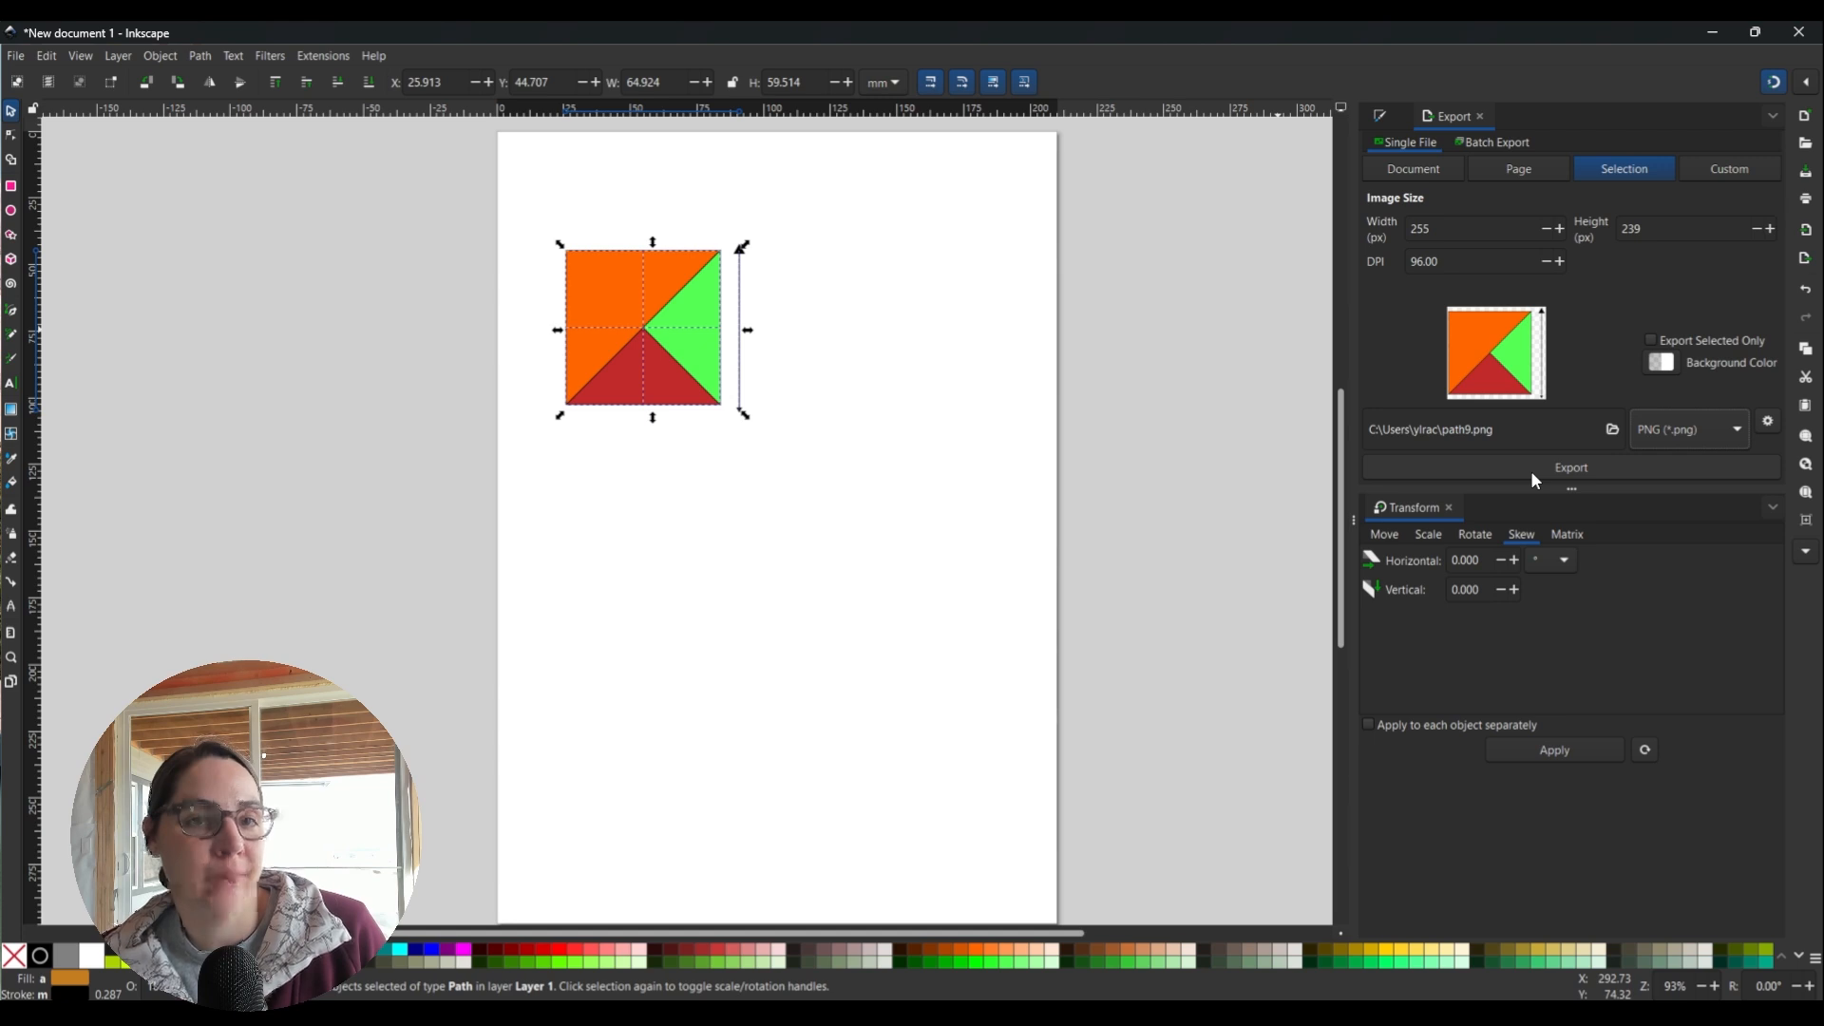
click(1535, 480)
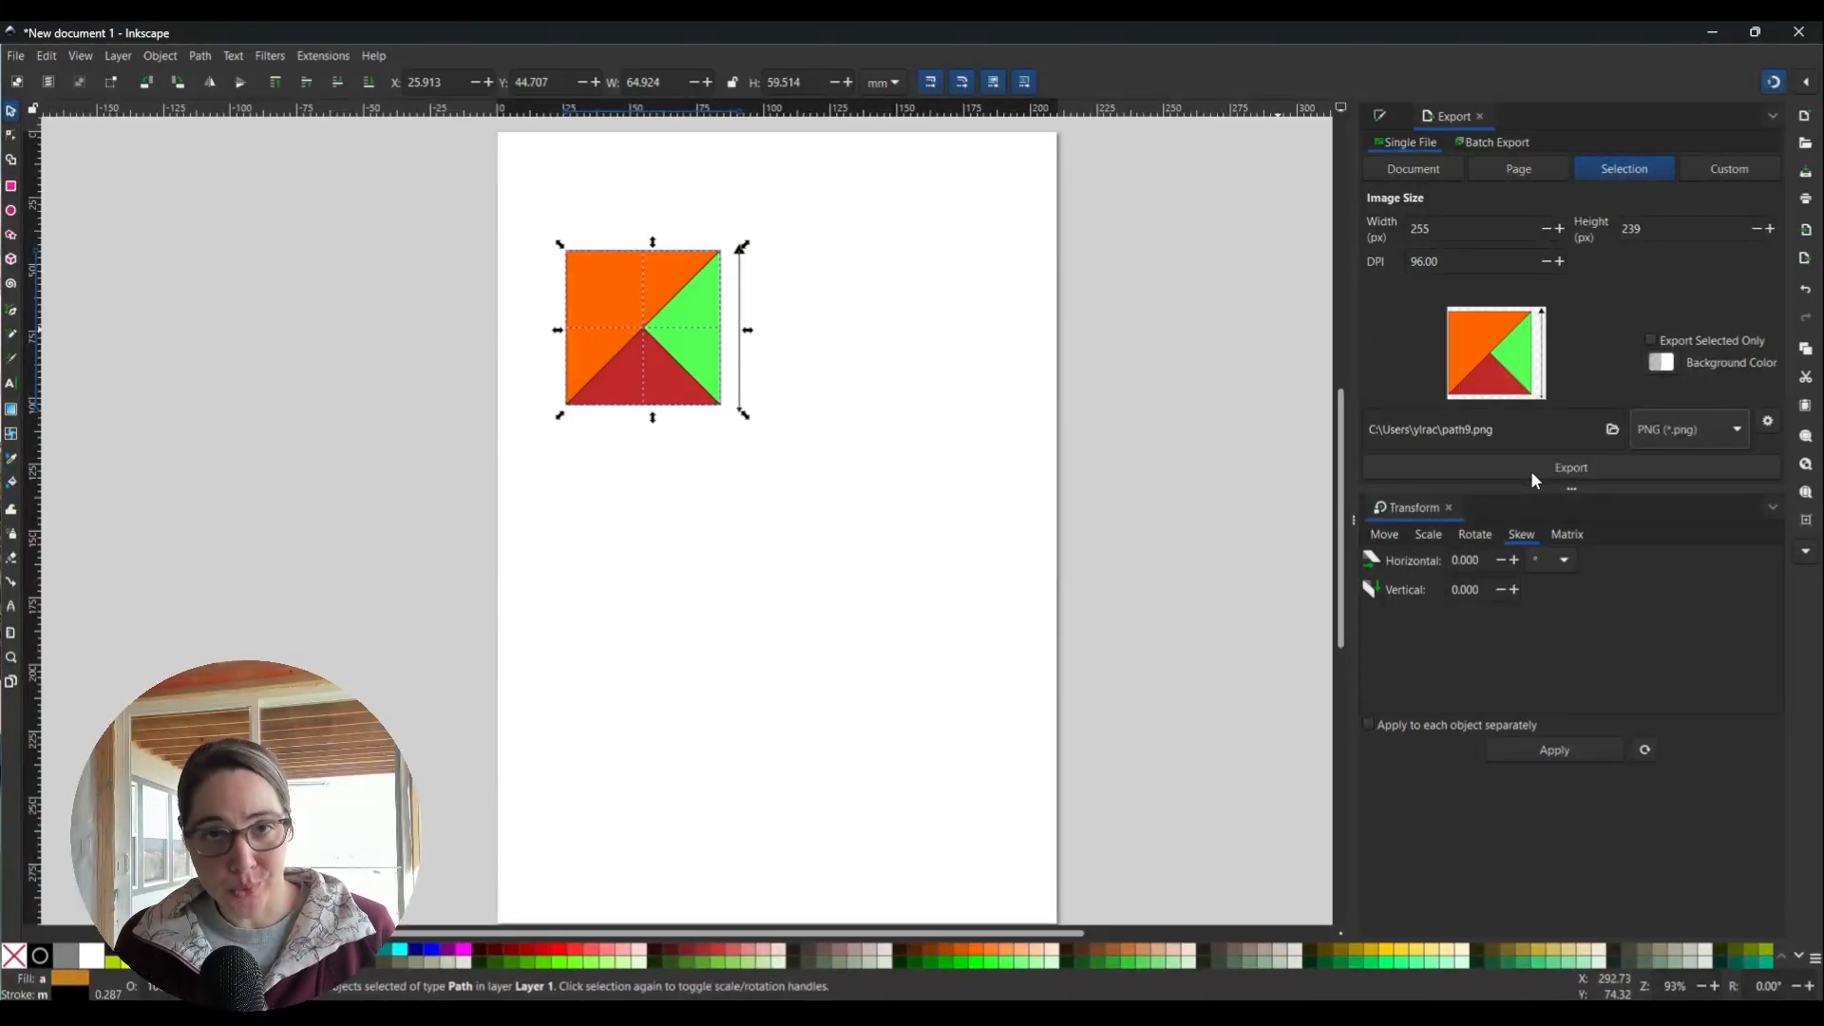